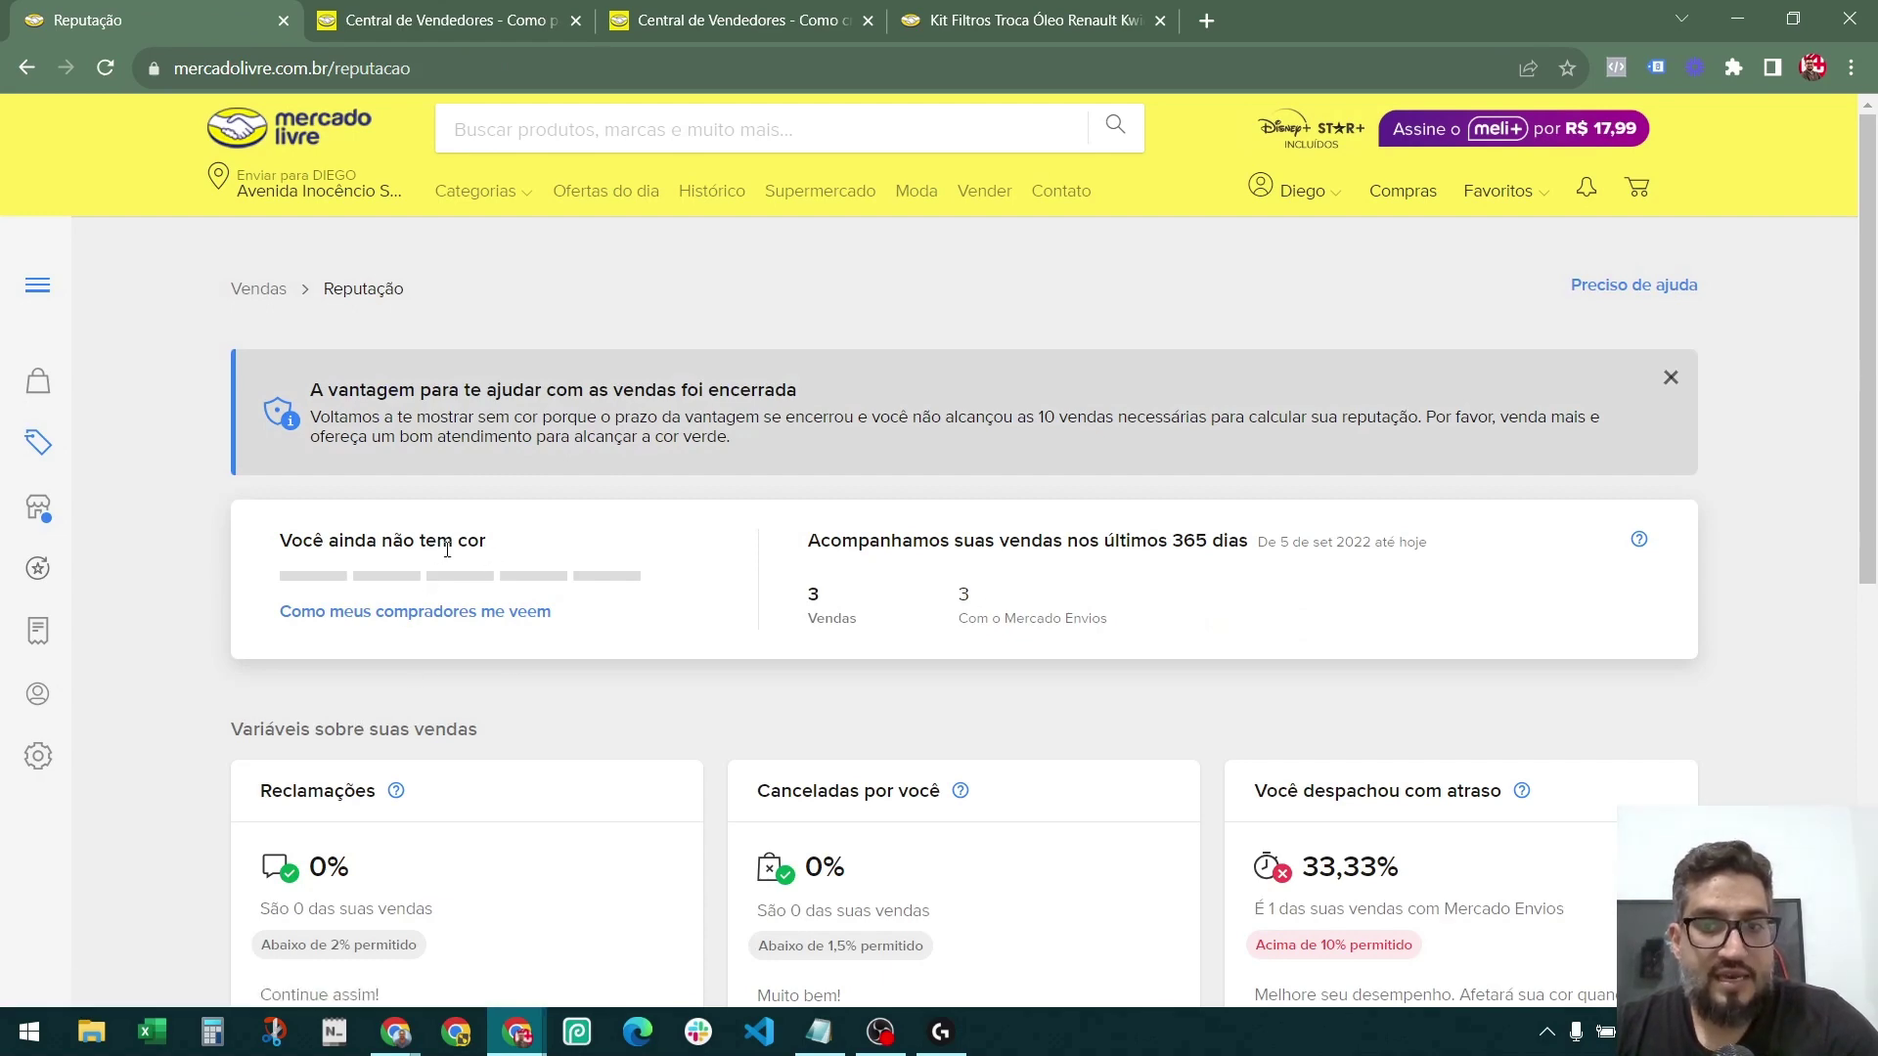
Open the seller's listings page and show its Central de promoções.
mouse_move(35, 505)
left_click(100, 573)
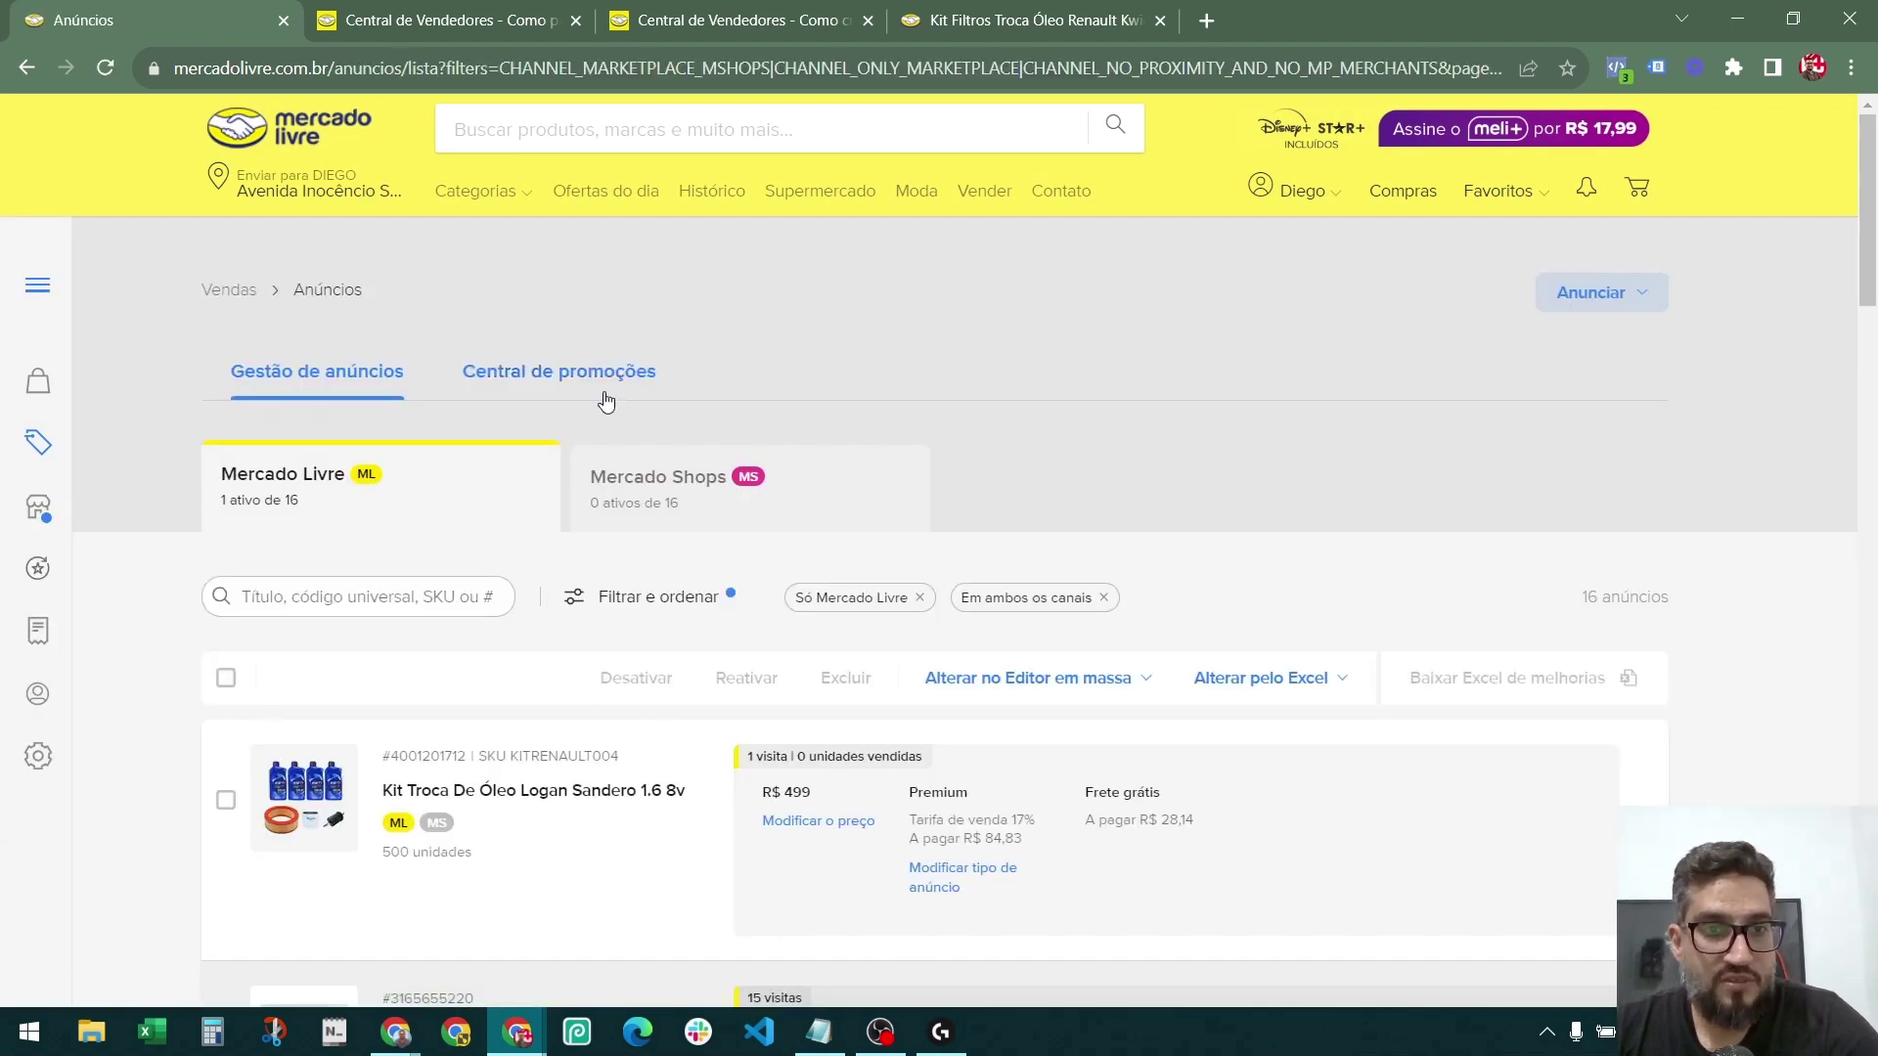
left_click(506, 381)
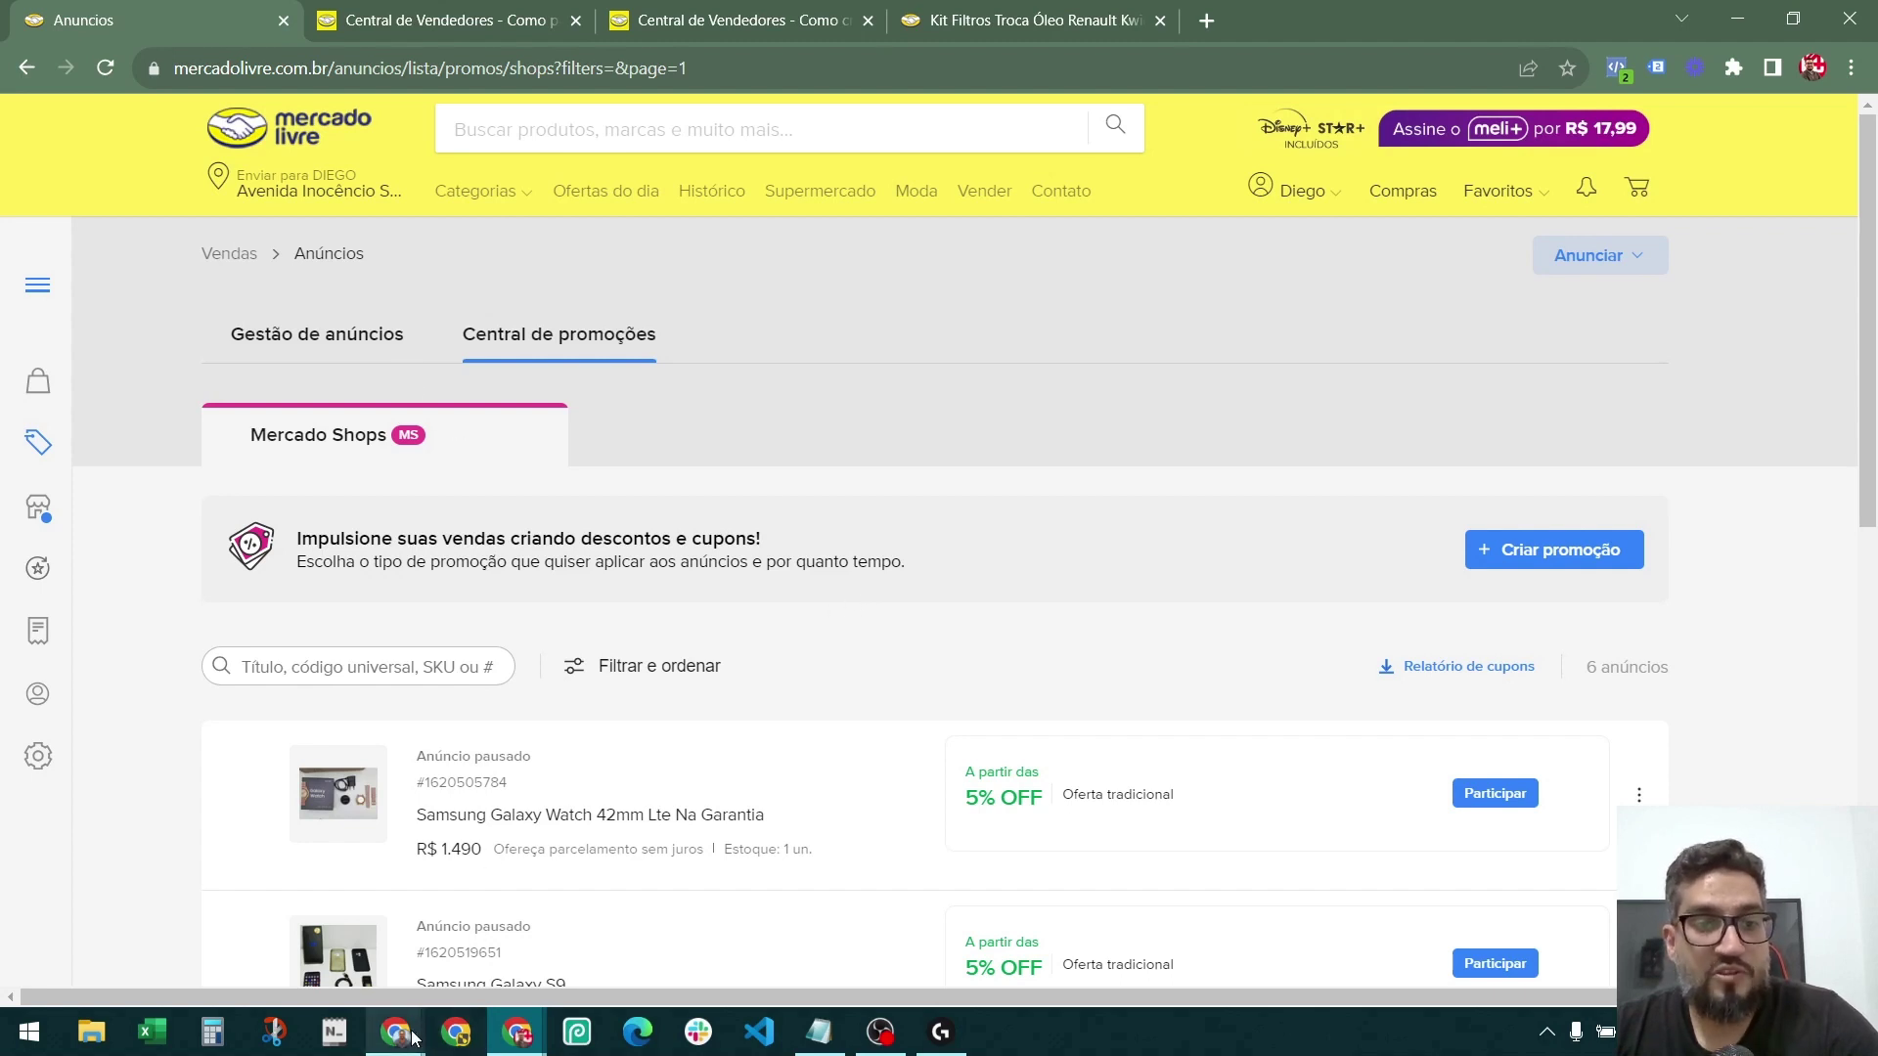
Switch to the other browser window with the MercadoLíder Gold account and open the Central de promoções for its listings.
mouse_move(396, 1031)
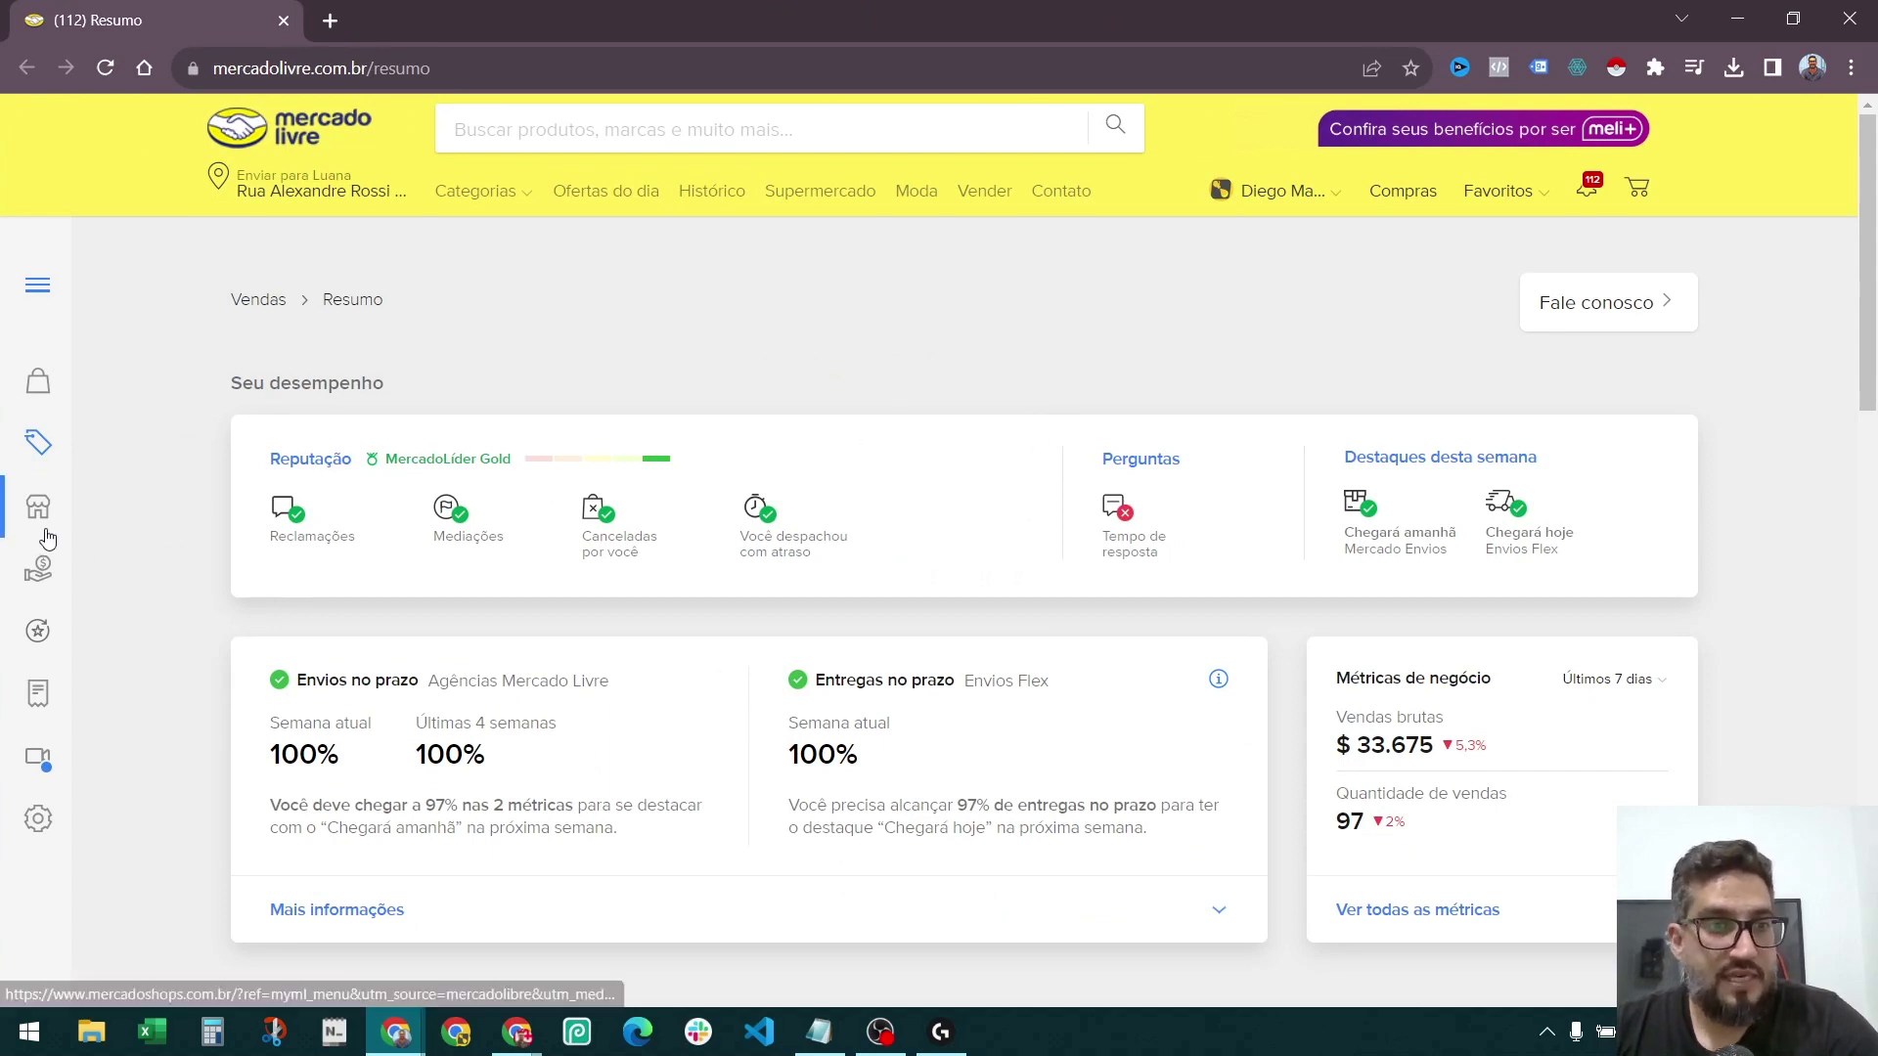
mouse_move(44, 538)
left_click(83, 576)
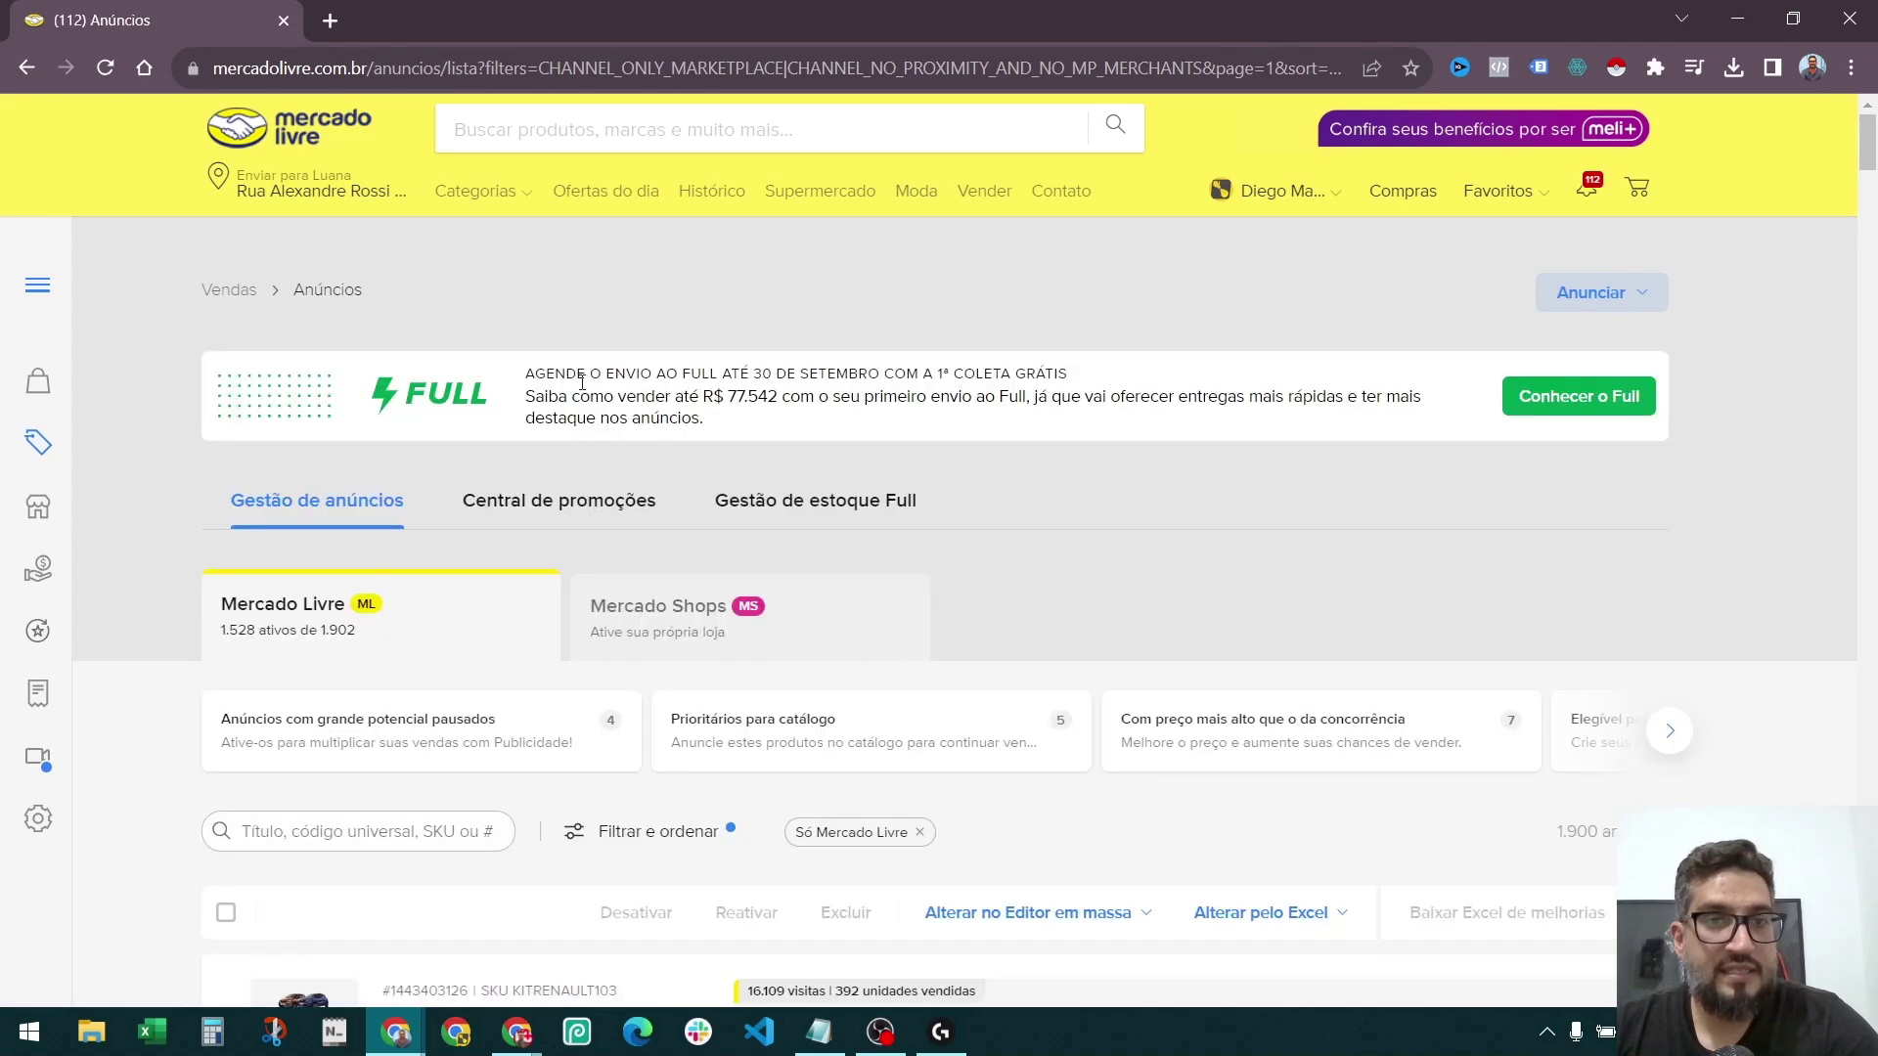
left_click(583, 515)
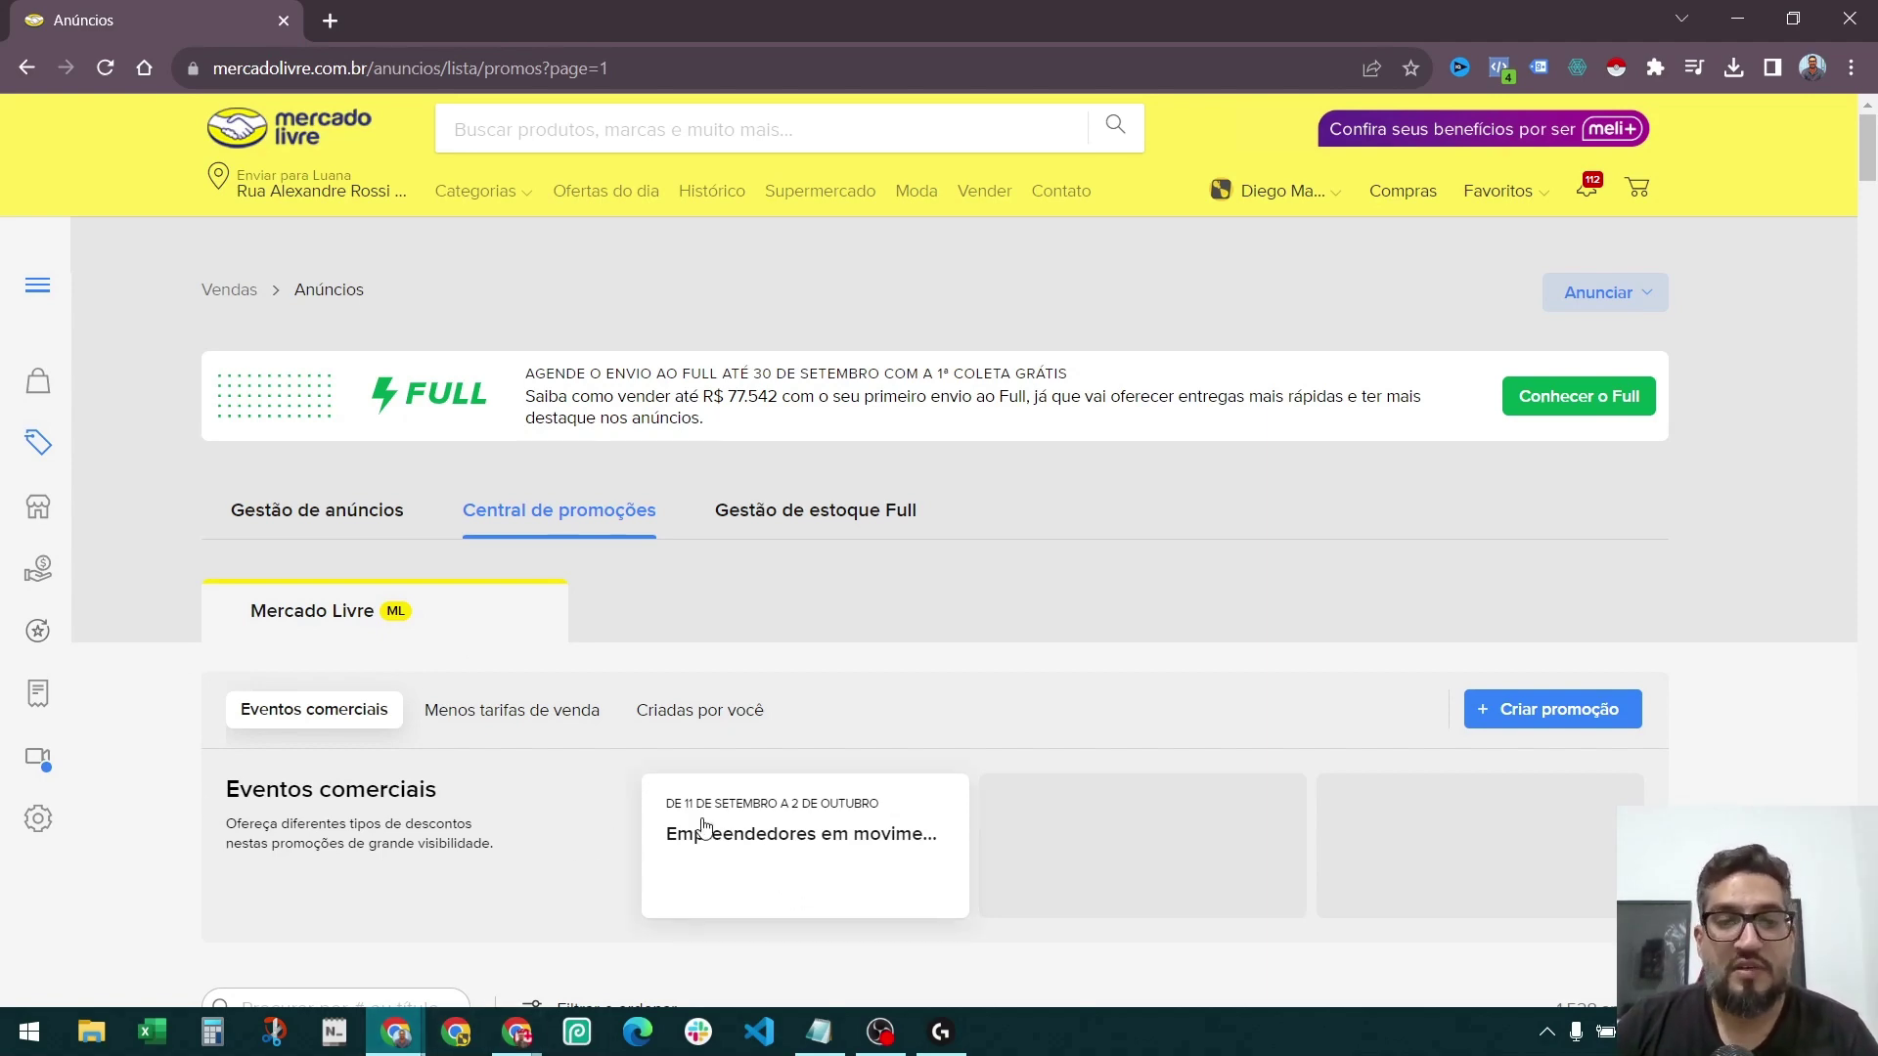
Filter the listings by the Empreendedores em movimento event and examine the discount offered for the Renault Kwid 3cil Elf filter kit.
scroll(796, 805, "down", 3)
left_click(783, 477)
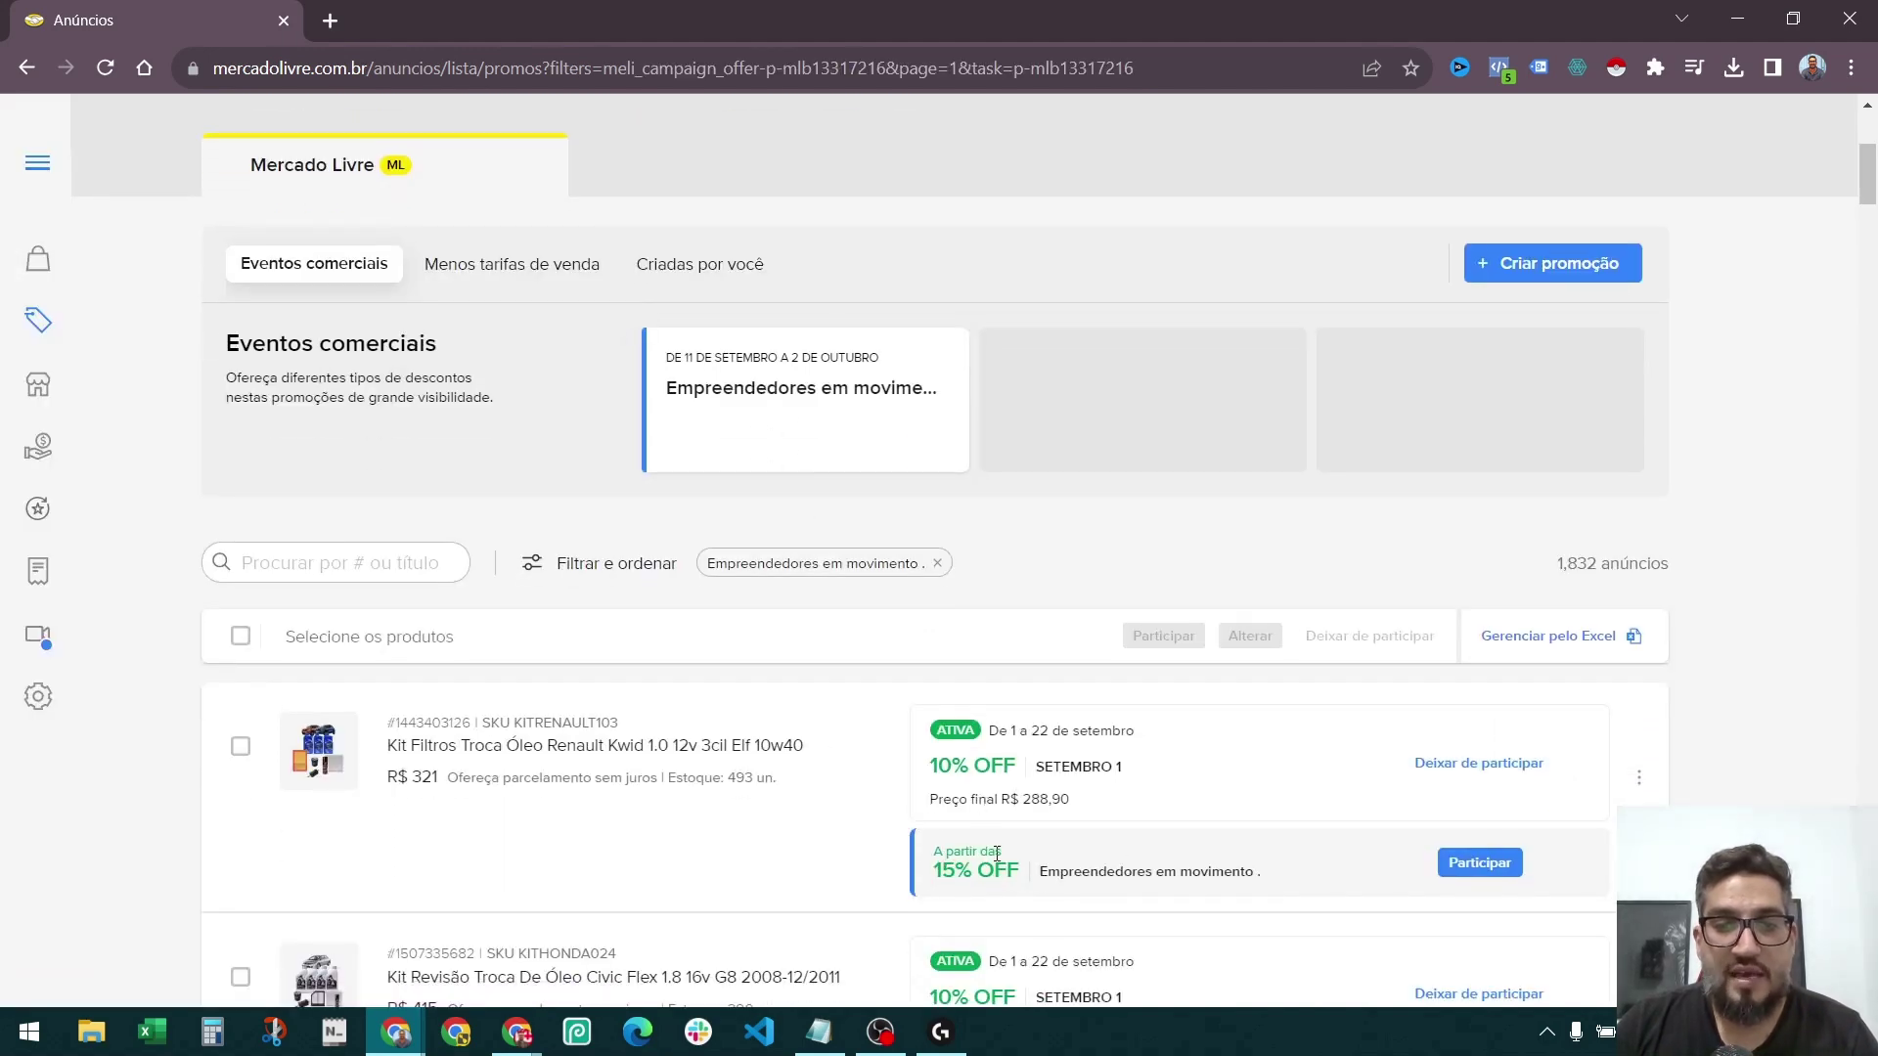
scroll(997, 854, "down", 1)
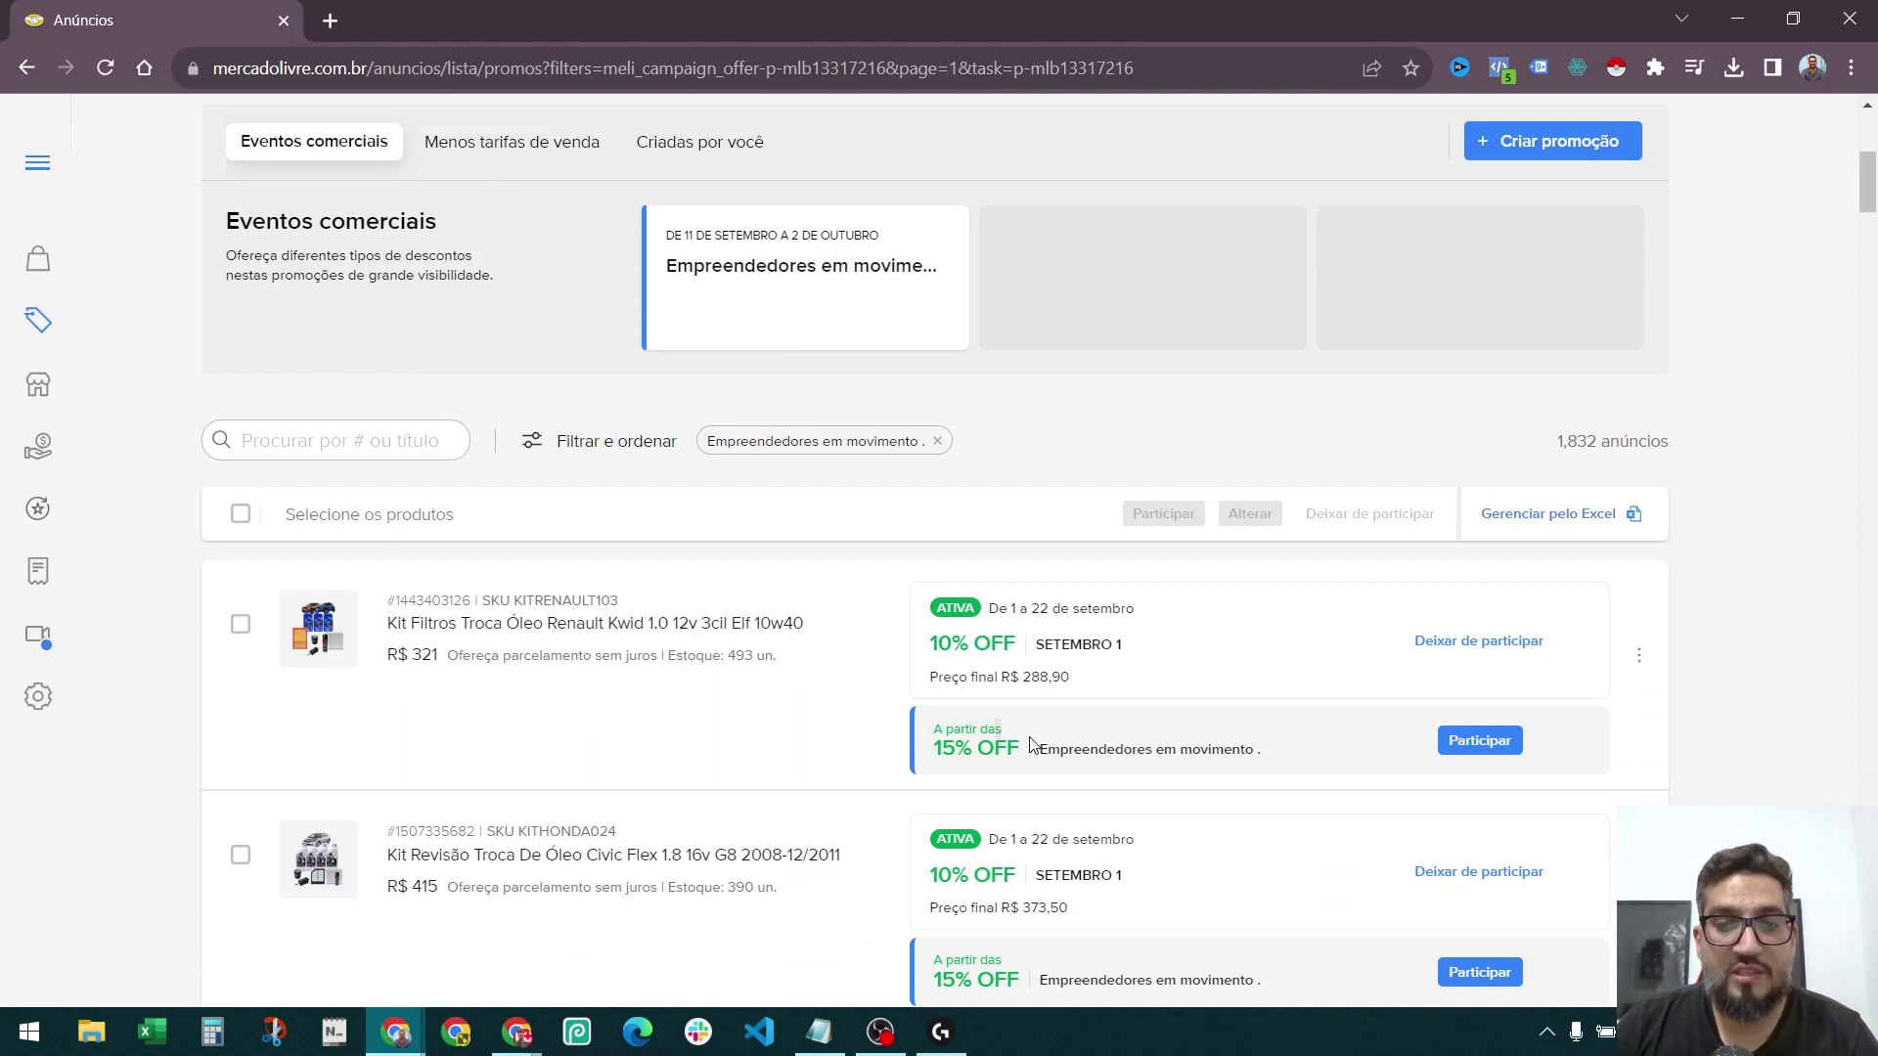
left_click_drag(934, 749, 999, 750)
left_click(1095, 744)
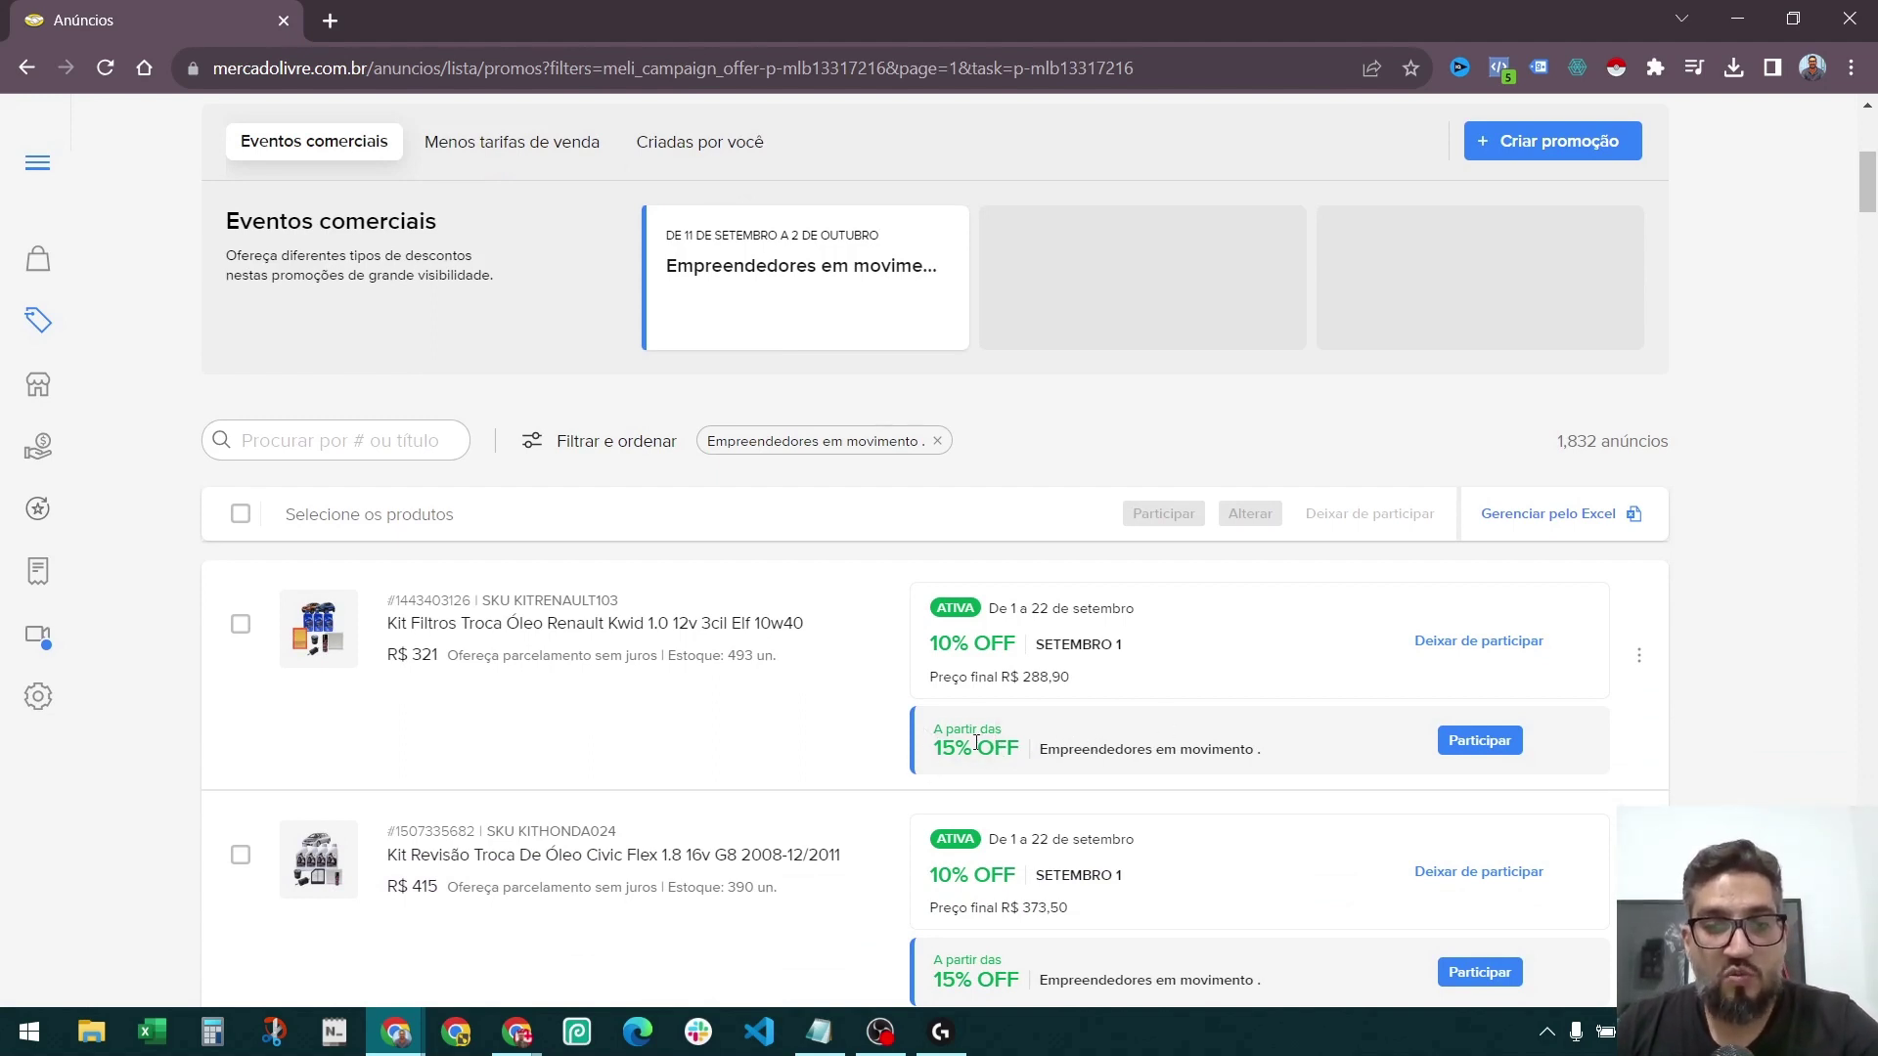
left_click_drag(936, 736, 1032, 753)
left_click(1032, 758)
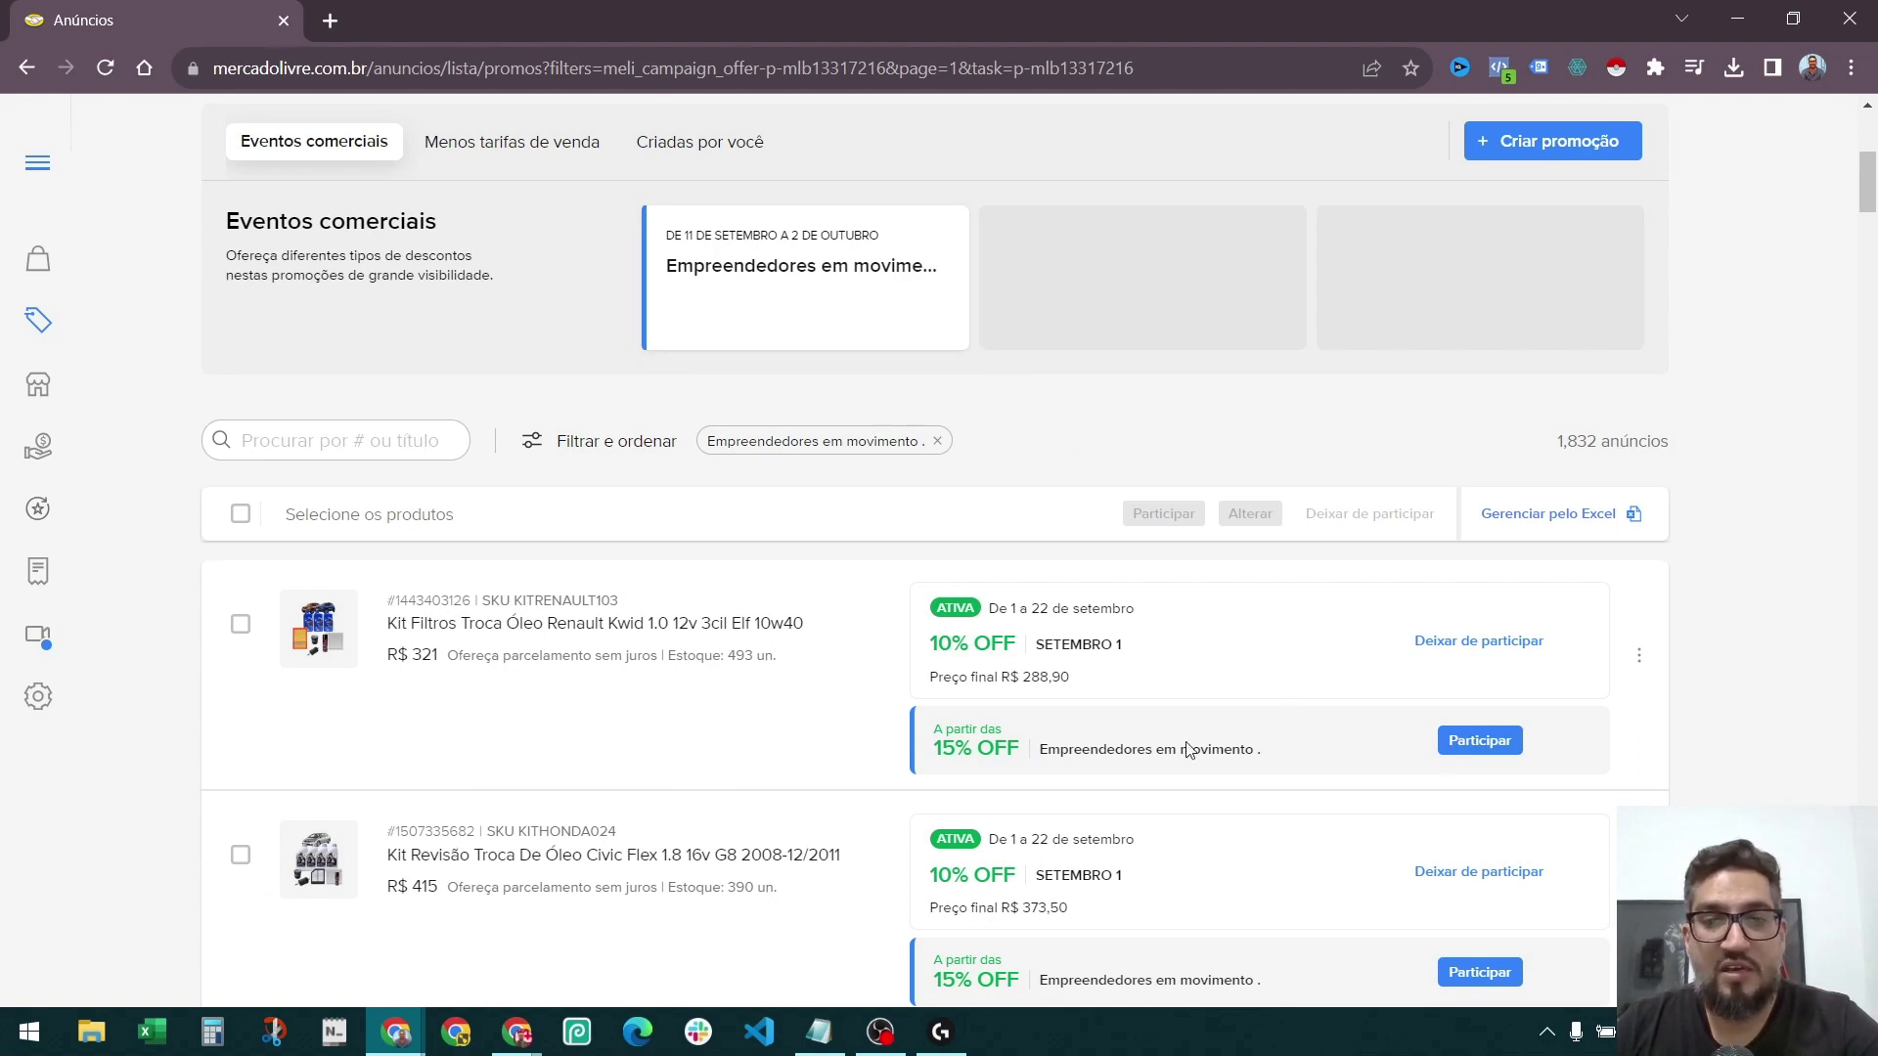
left_click_drag(1043, 750, 1257, 753)
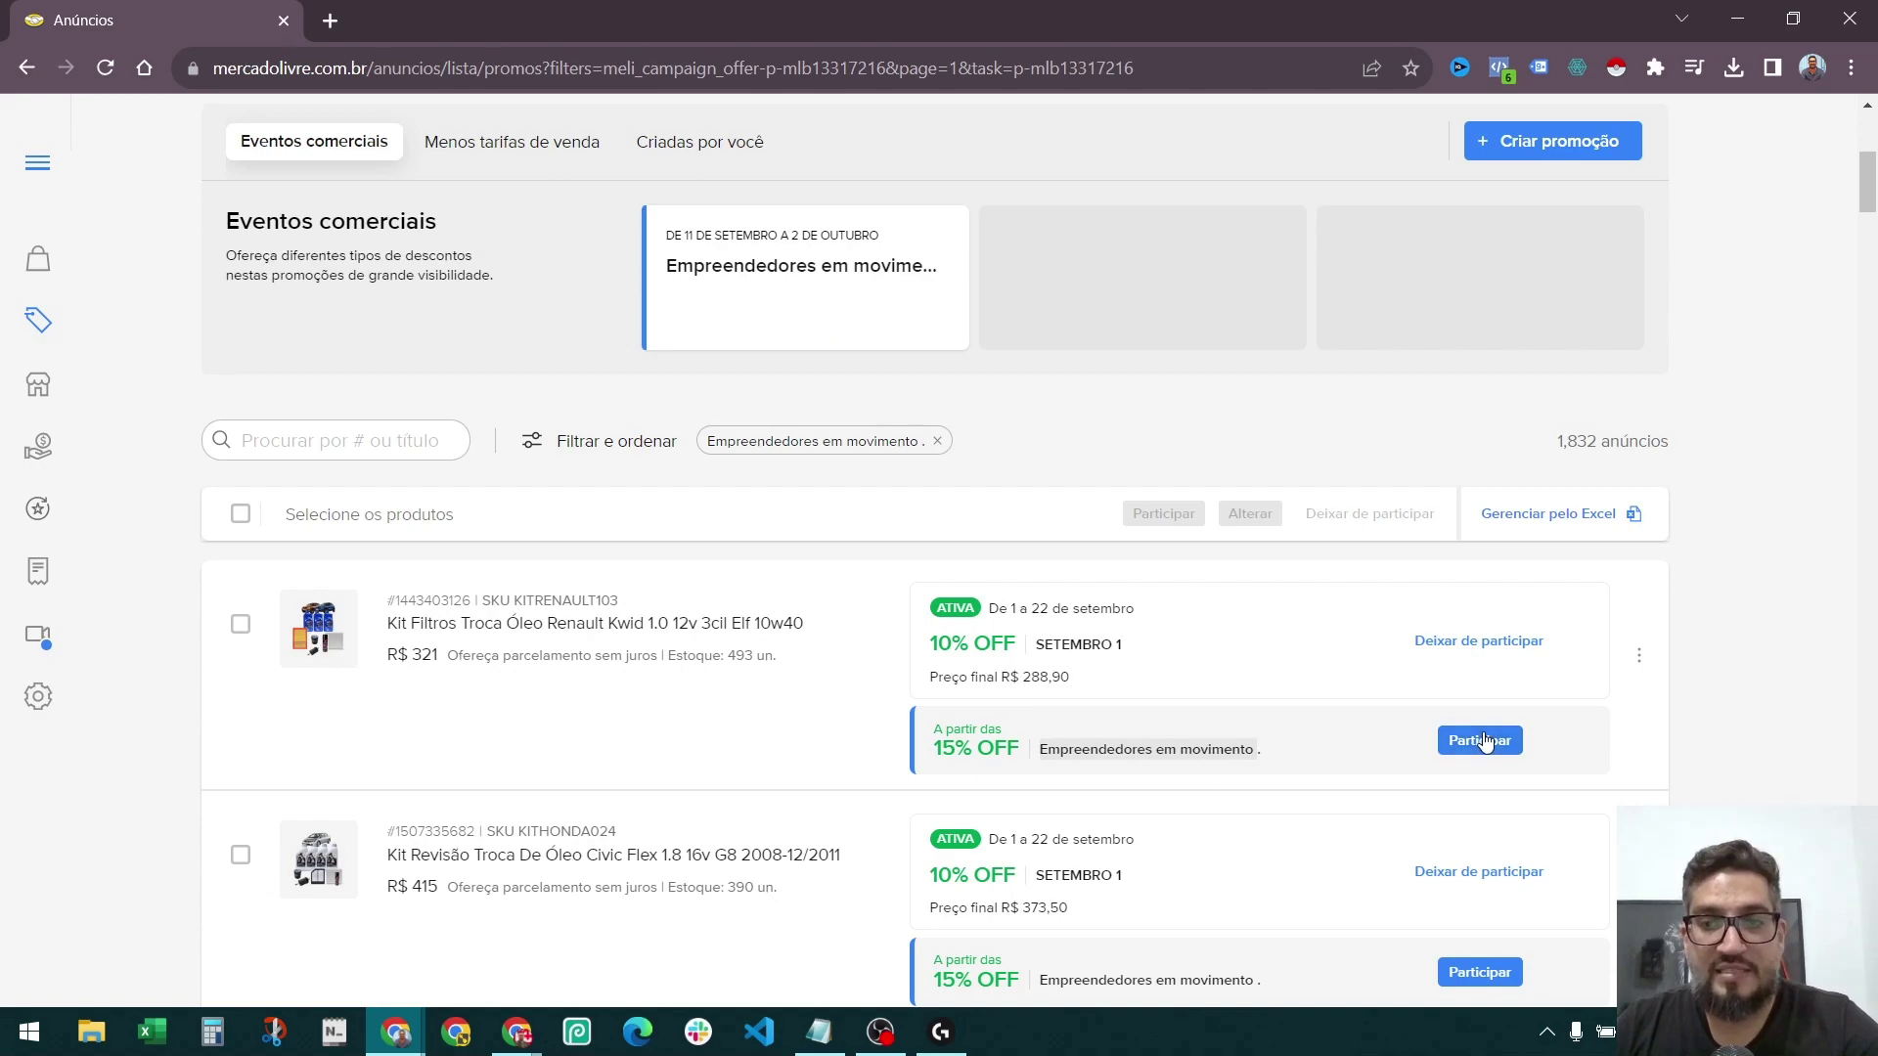
Try a 5% discount for the Kwid kit's Empreendedores em movimento participation, restore it to 15%, and close the form without confirming.
left_click(1480, 741)
left_click_drag(528, 578, 466, 590)
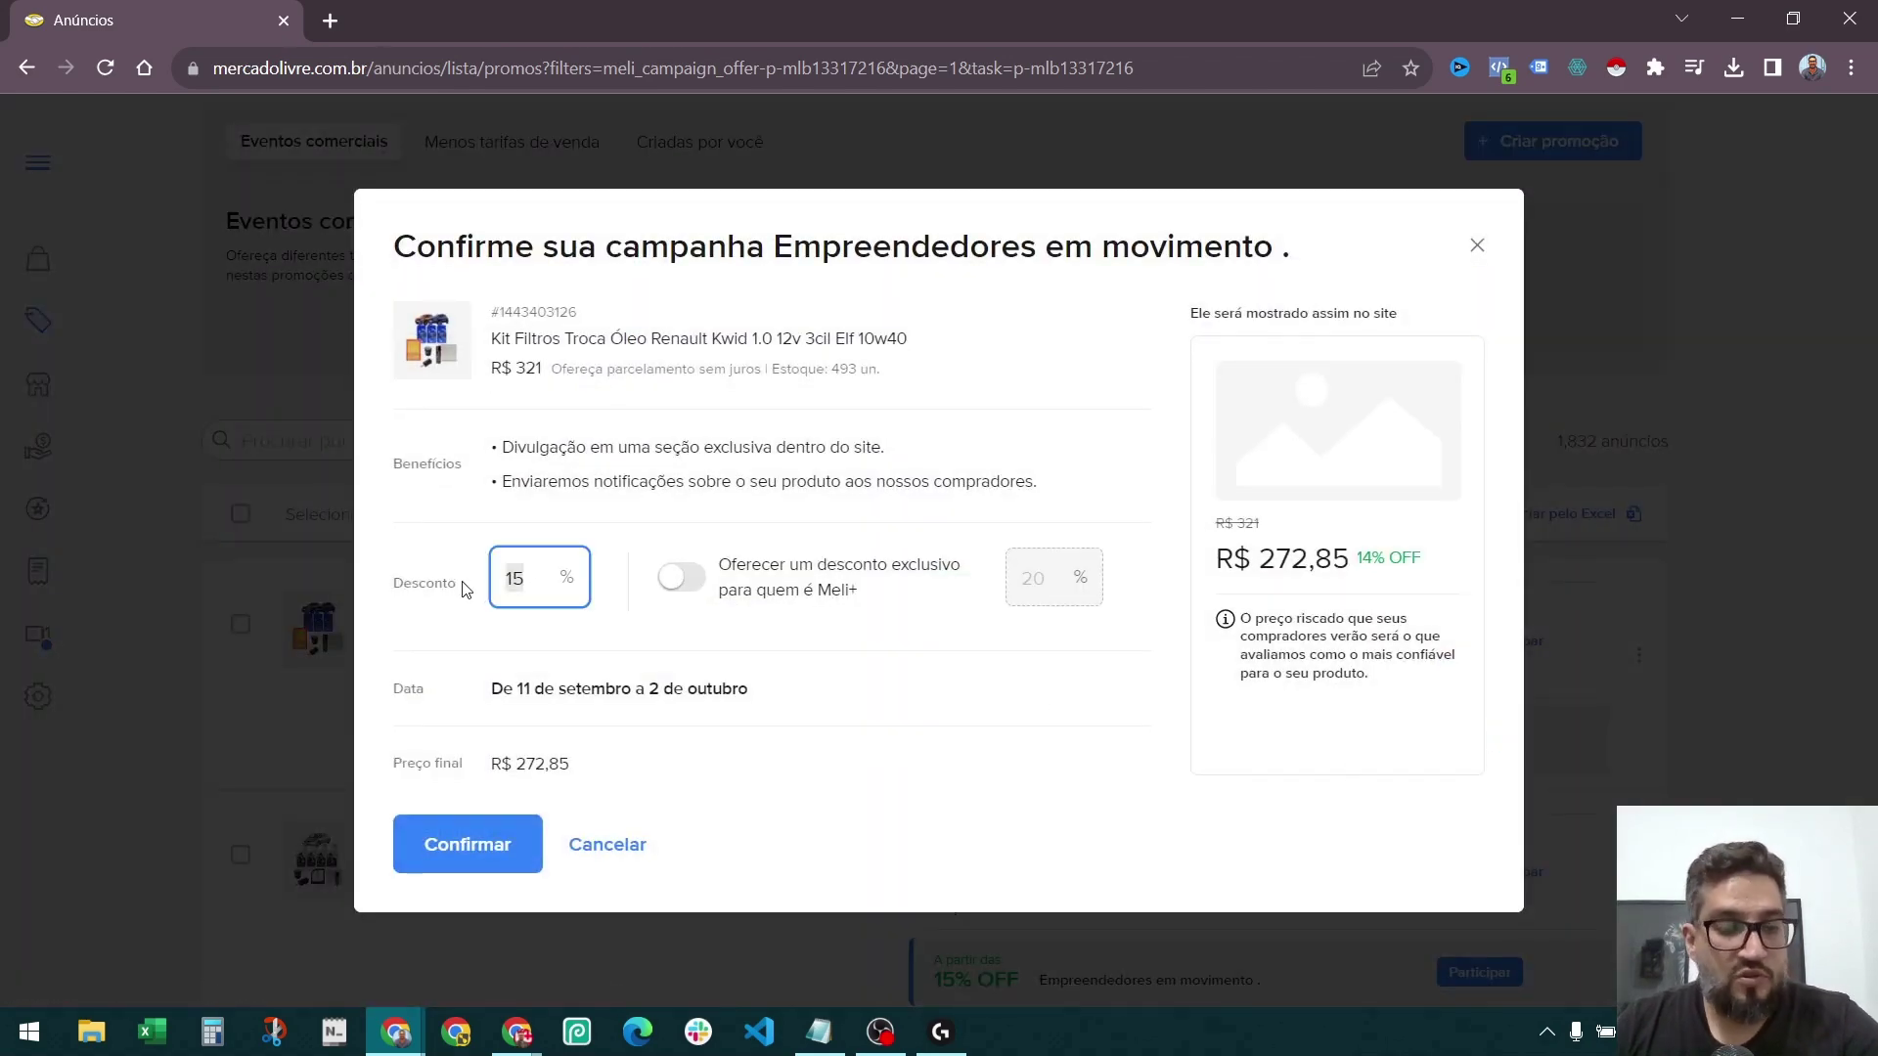
key("BackSpace")
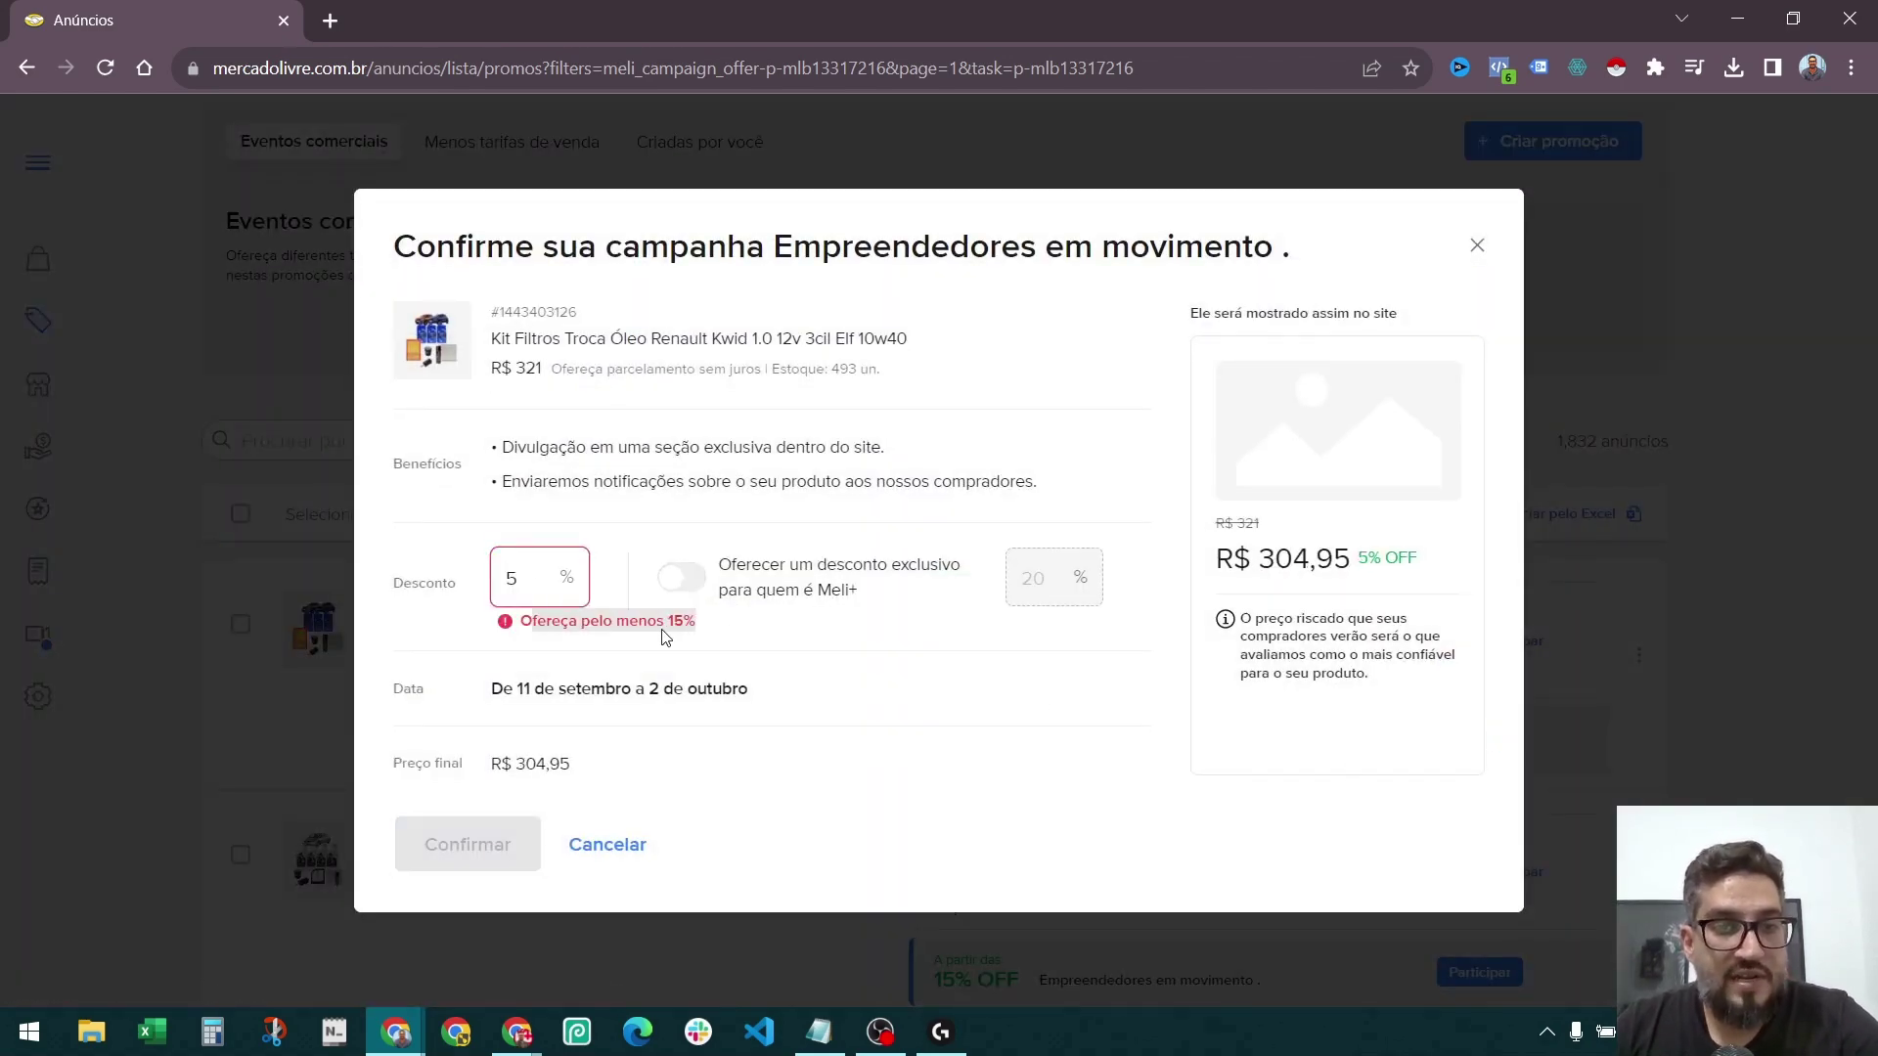
left_click_drag(581, 587, 478, 582)
left_click(502, 575)
type("1")
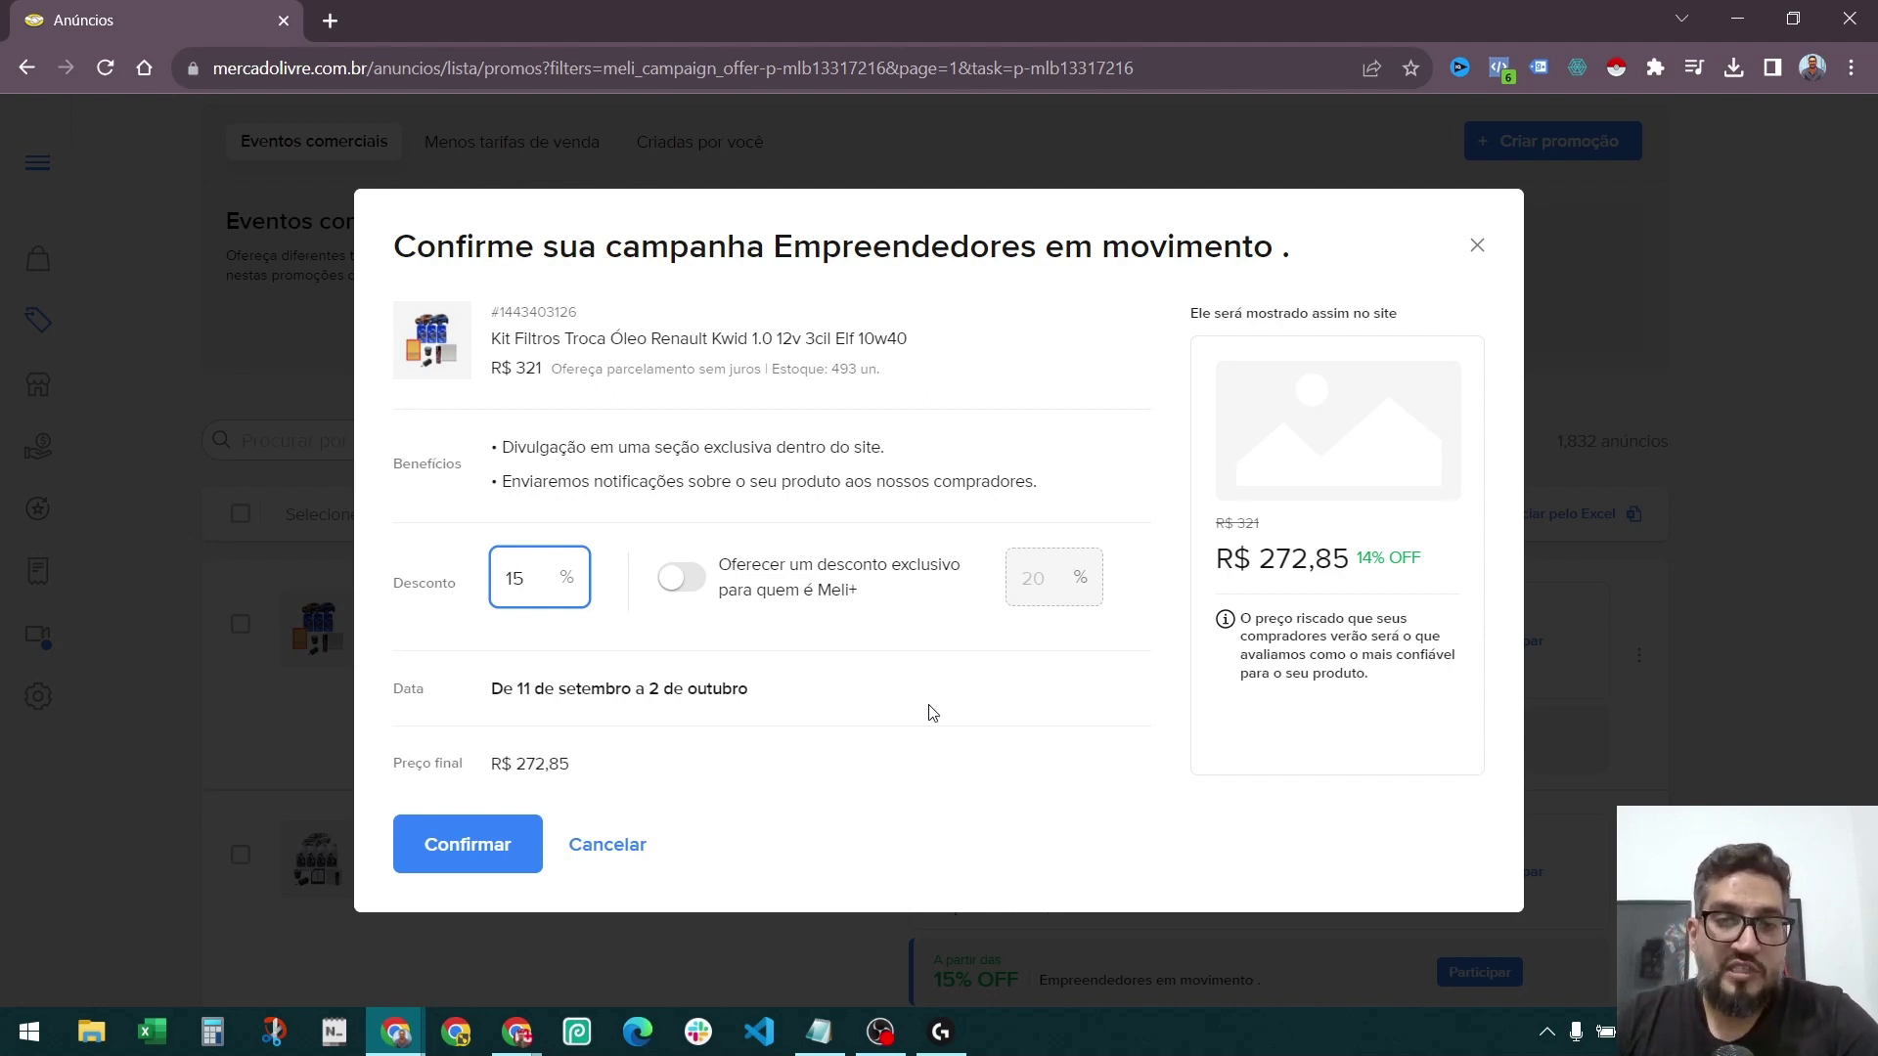
left_click(906, 673)
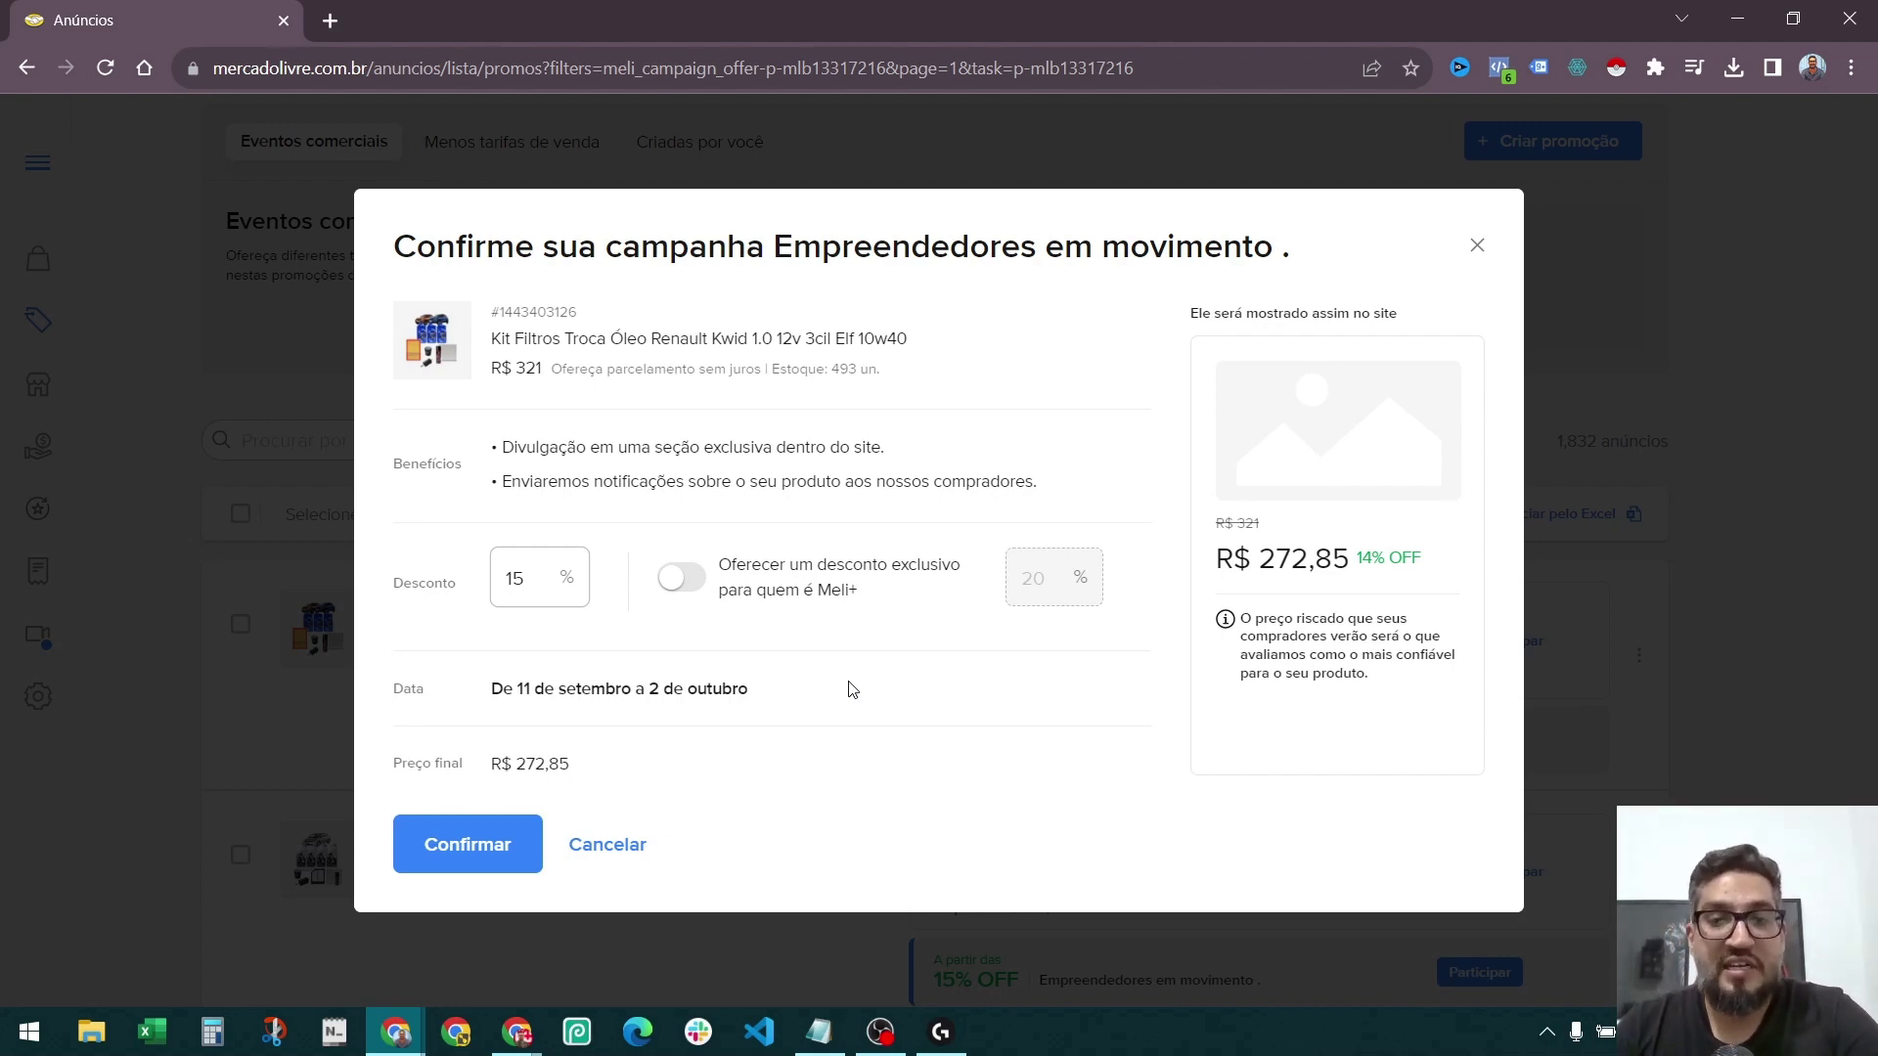
left_click(528, 579)
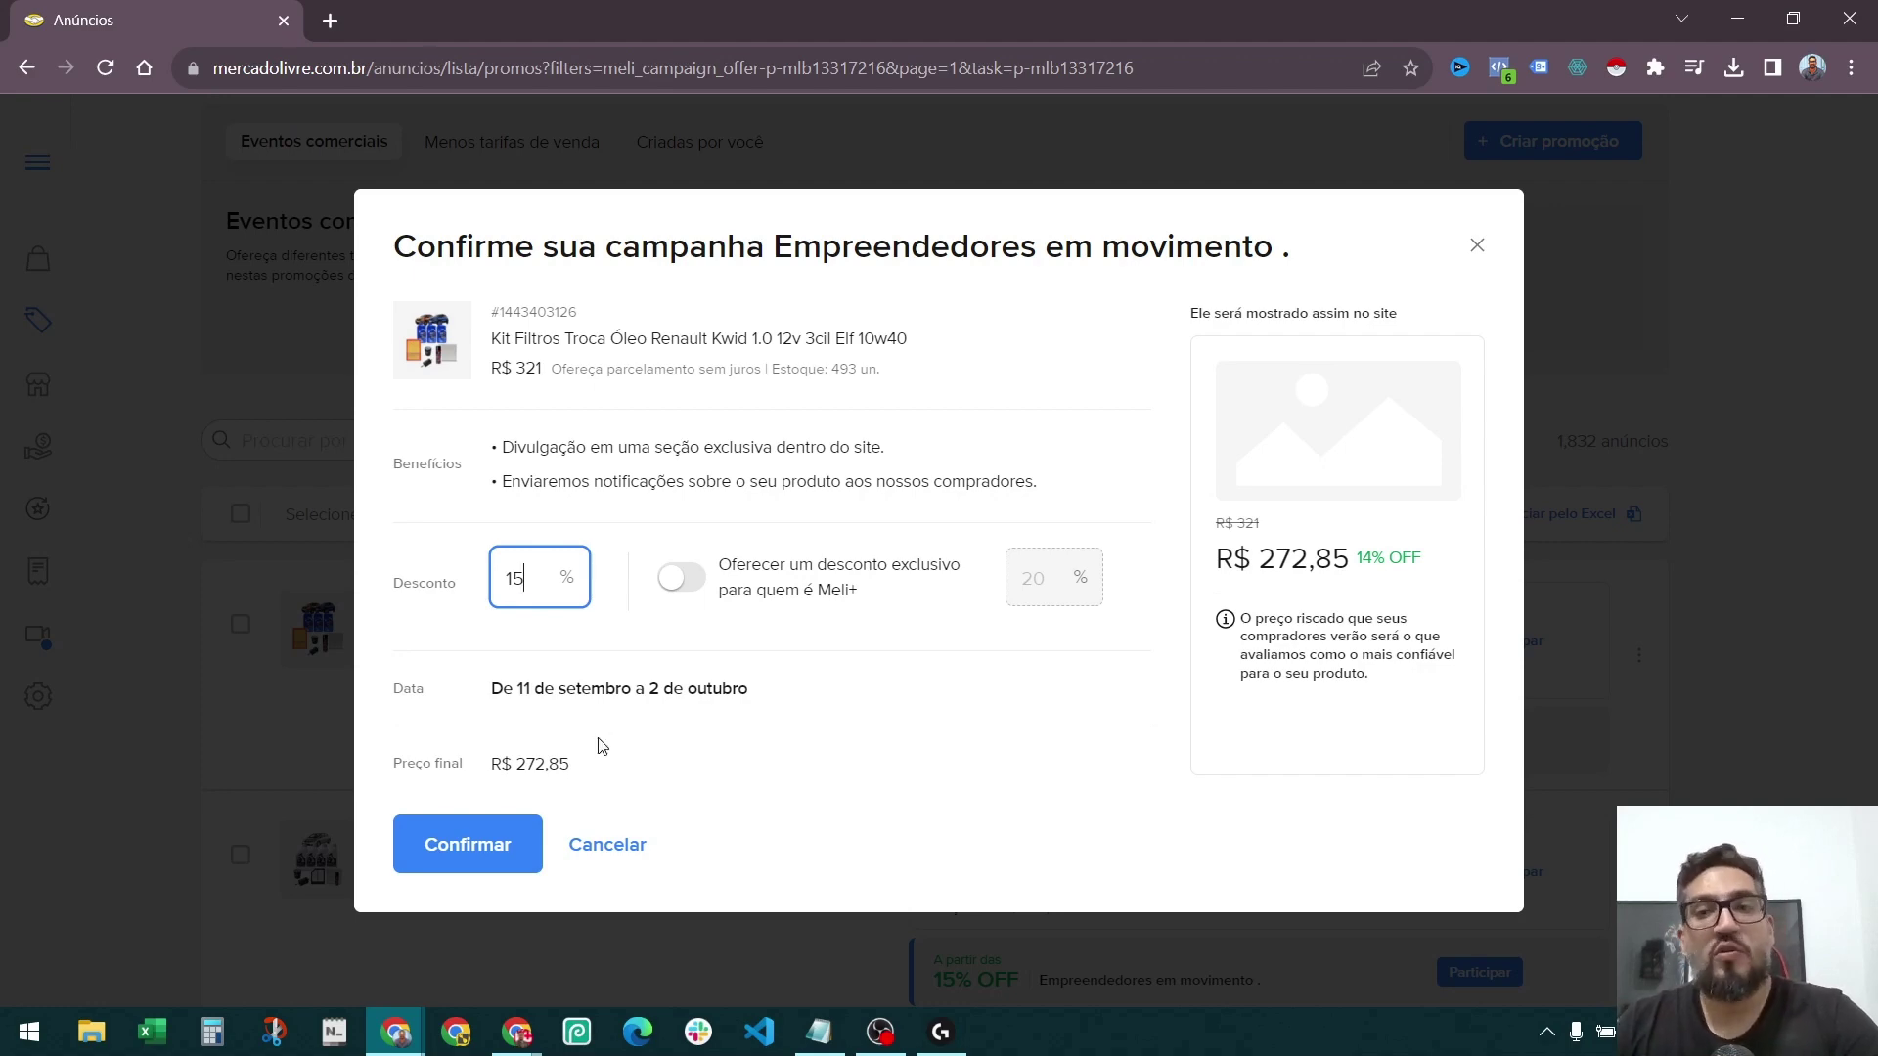
left_click(1477, 245)
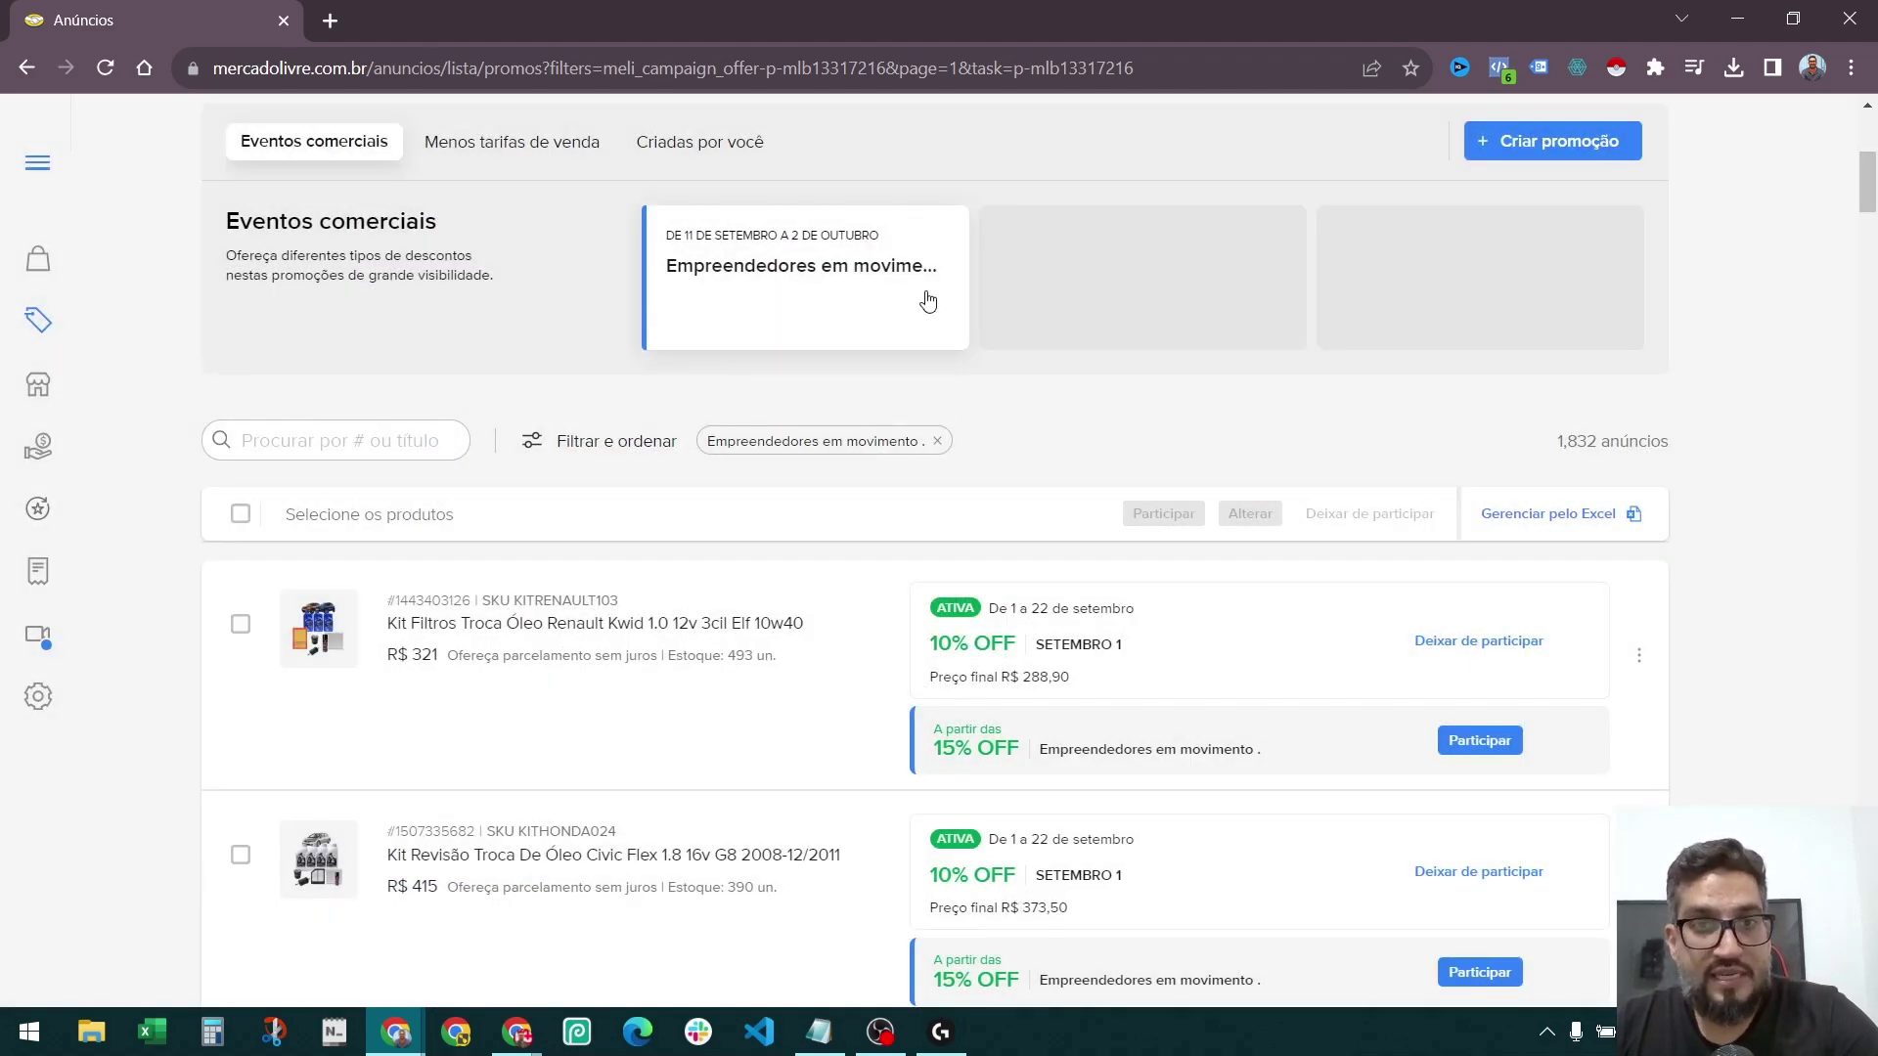
Show the Menos tarifas de venda promotions and filter the listings by the AUTOPARTES 10% OFF campaign.
left_click(528, 148)
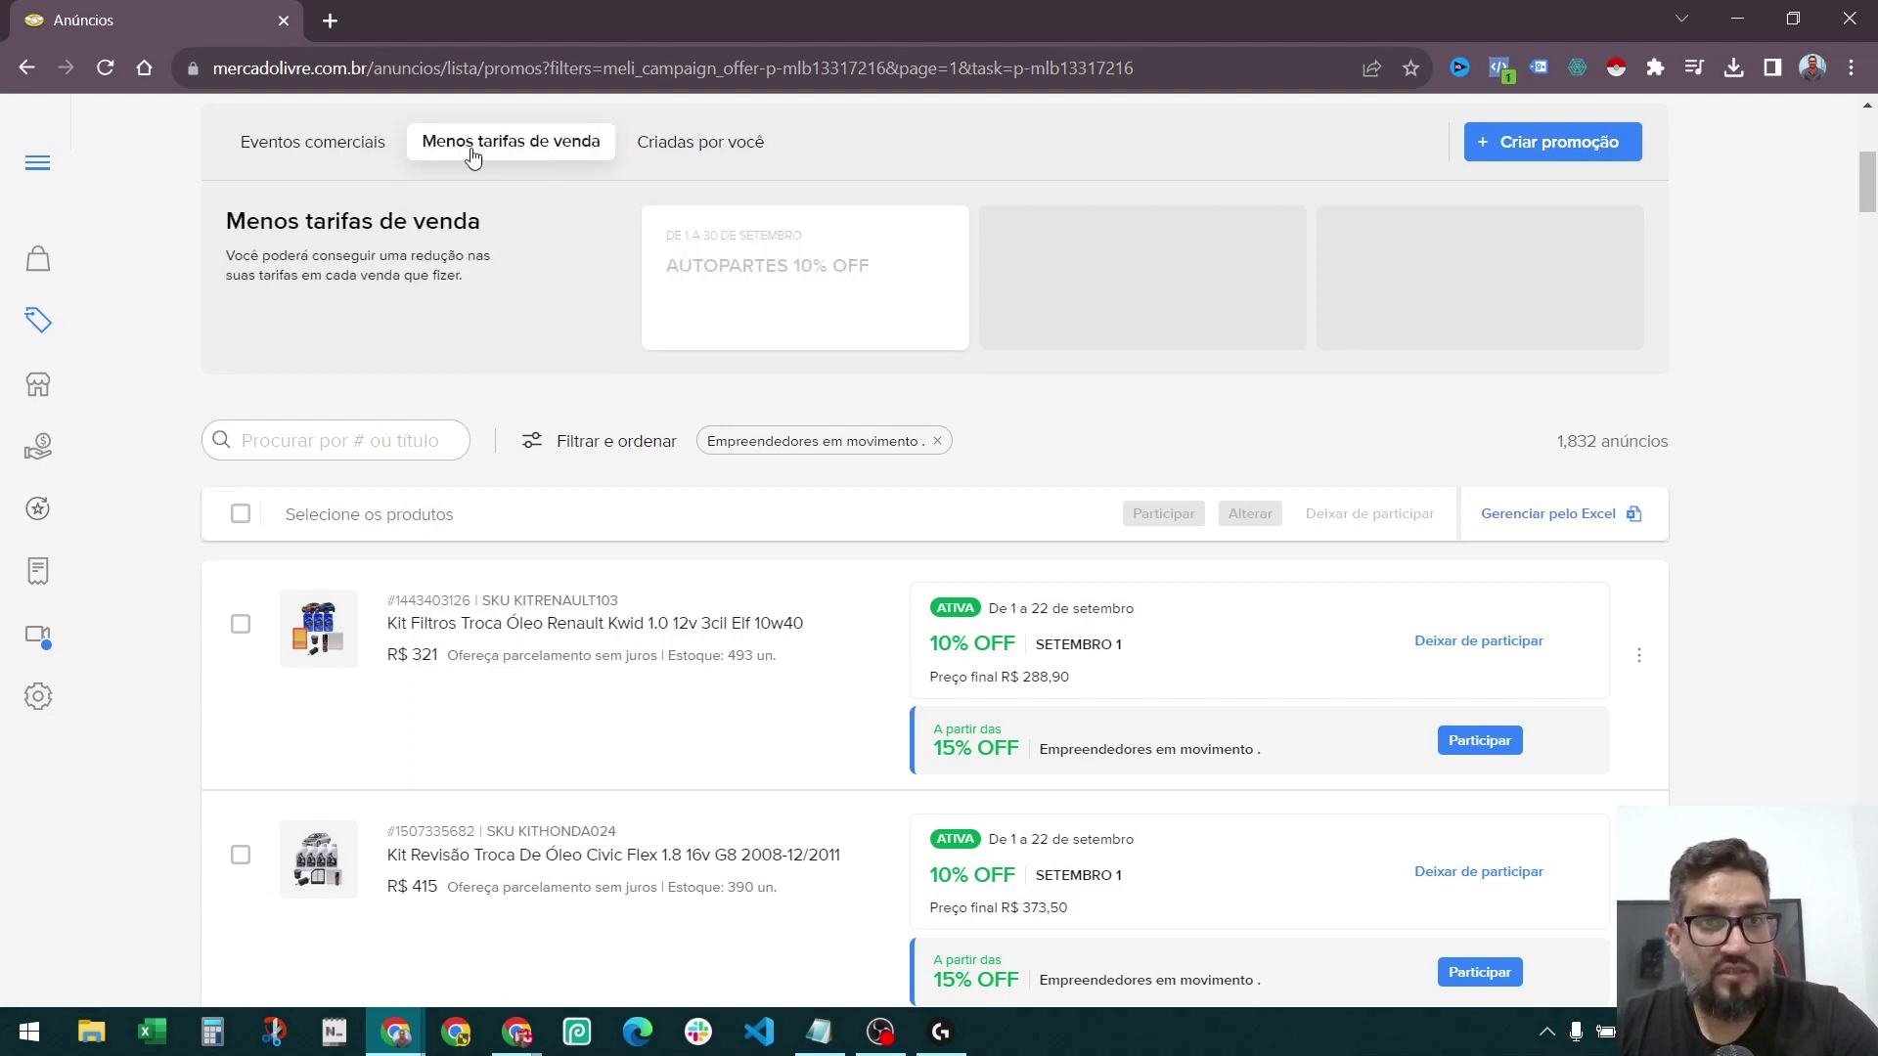
left_click(796, 276)
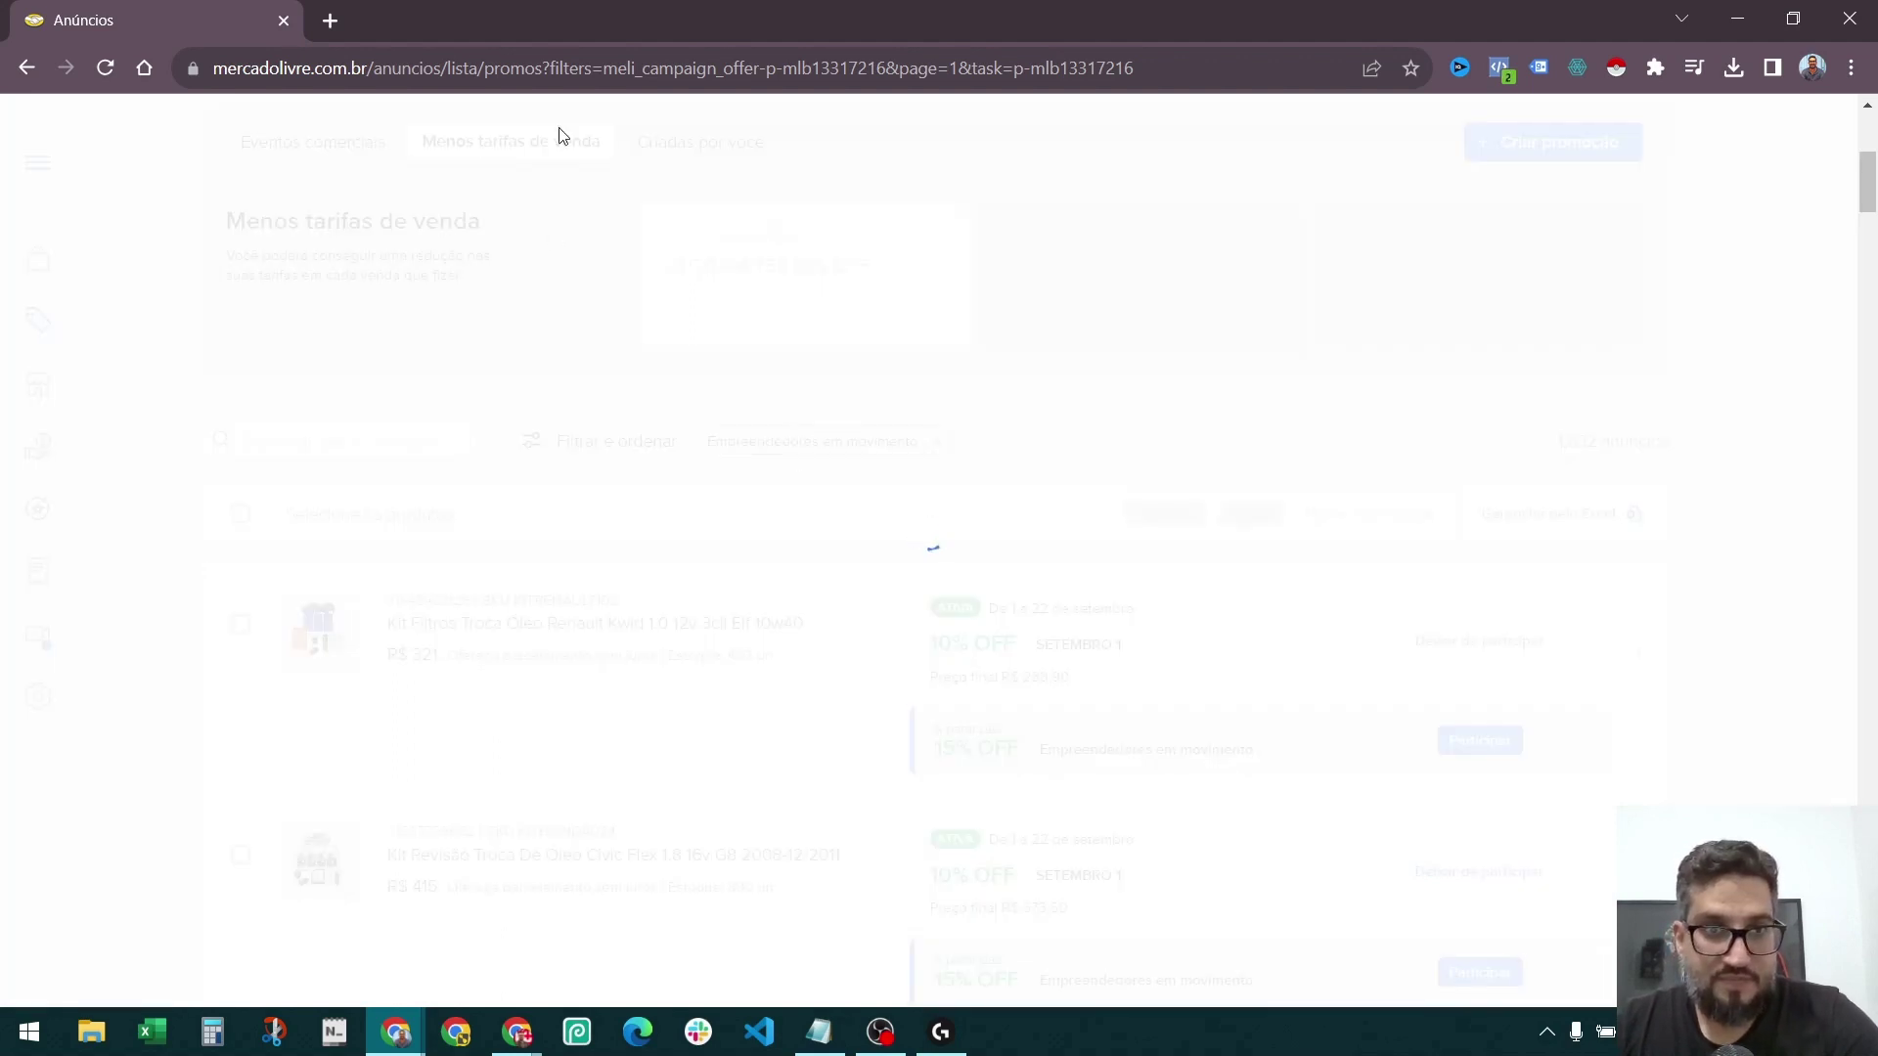
scroll(863, 440, "down", 3)
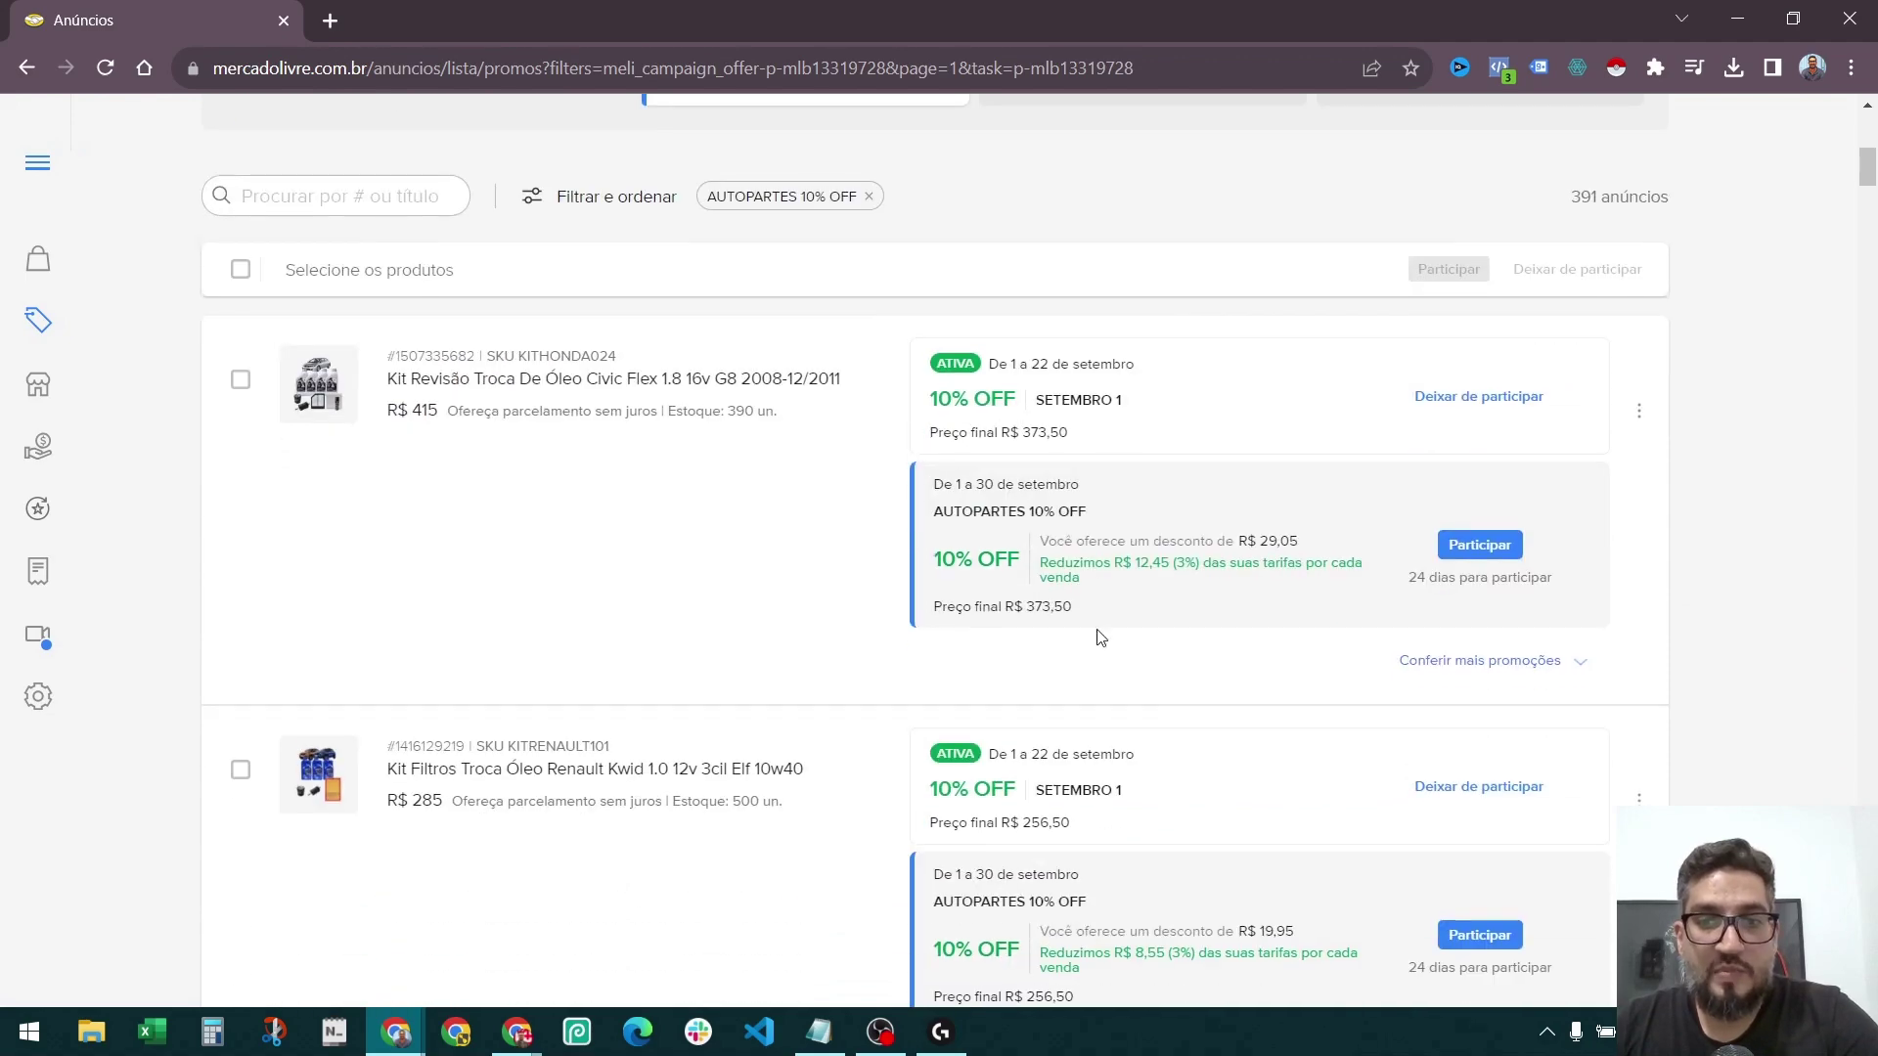
Review the discount and fee reduction in the Civic Flex G8 kit's AUTOPARTES 10% OFF participation form, and close it without confirming.
left_click(1469, 549)
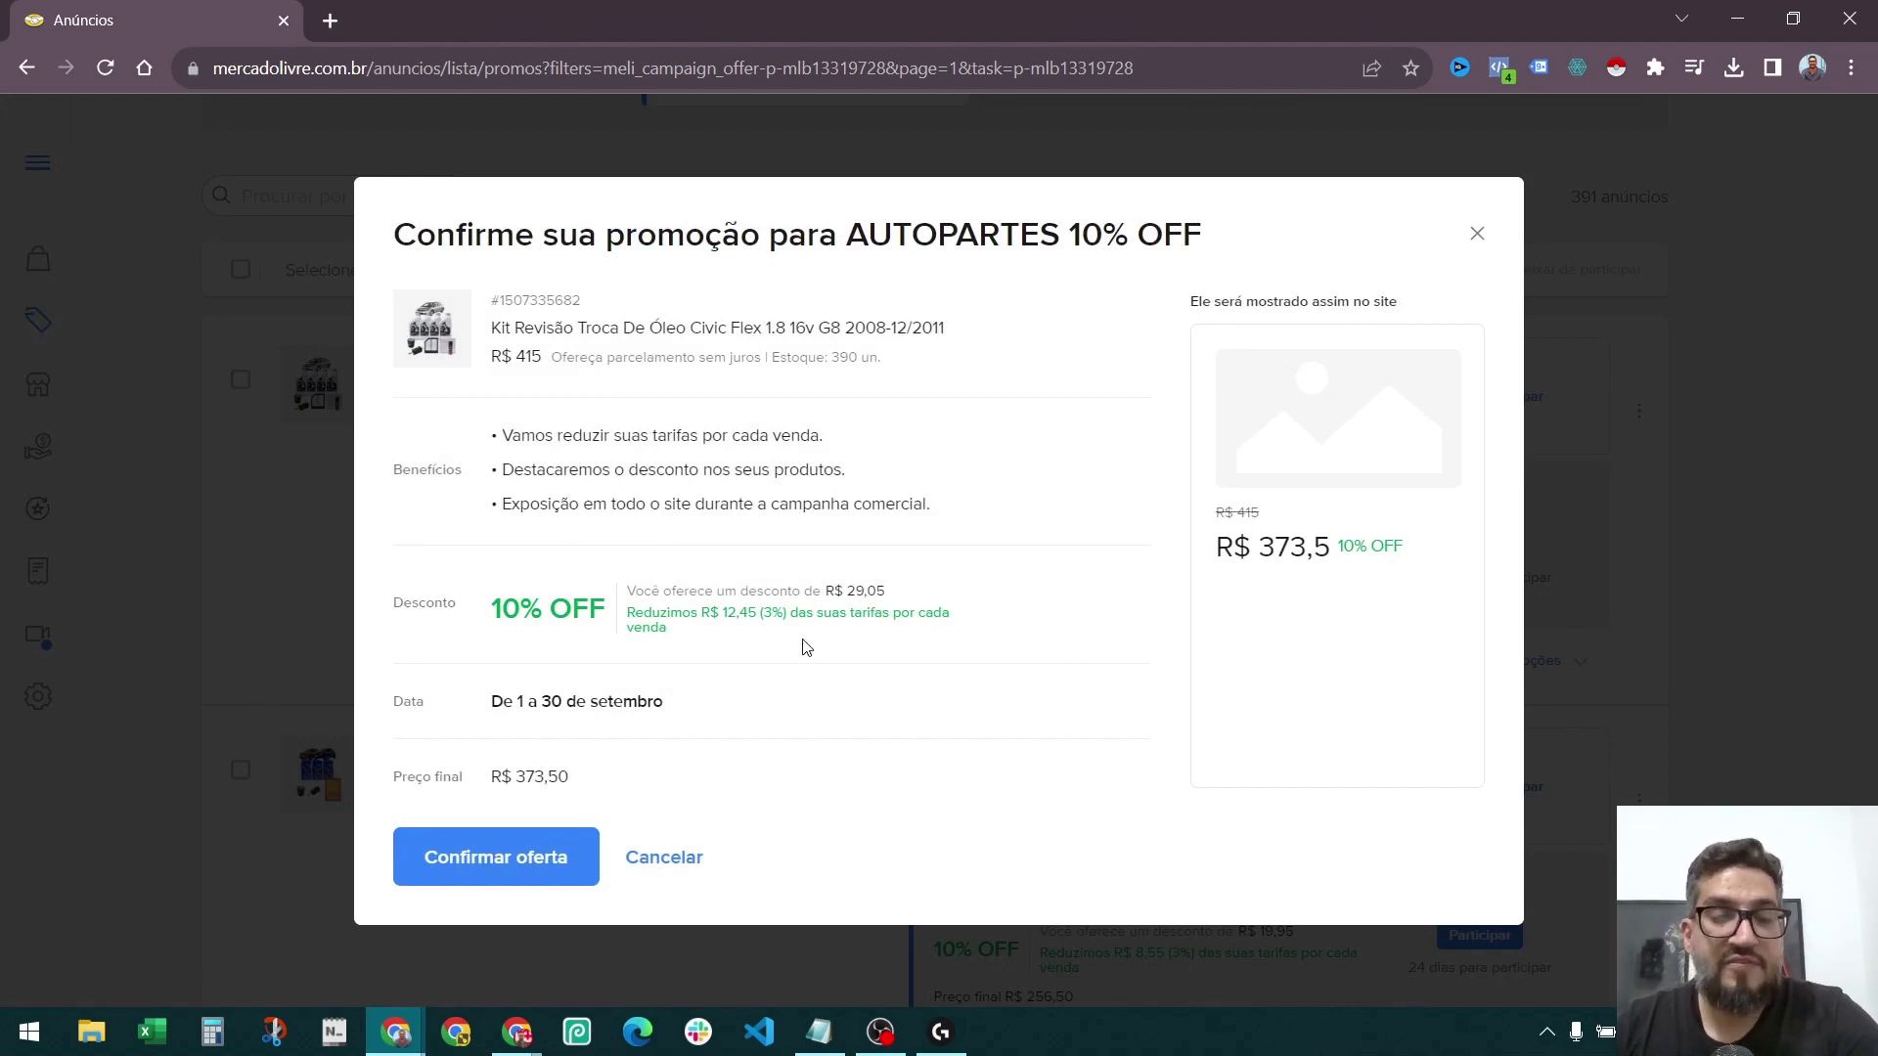
left_click_drag(666, 625, 494, 607)
left_click(603, 614)
left_click(649, 620)
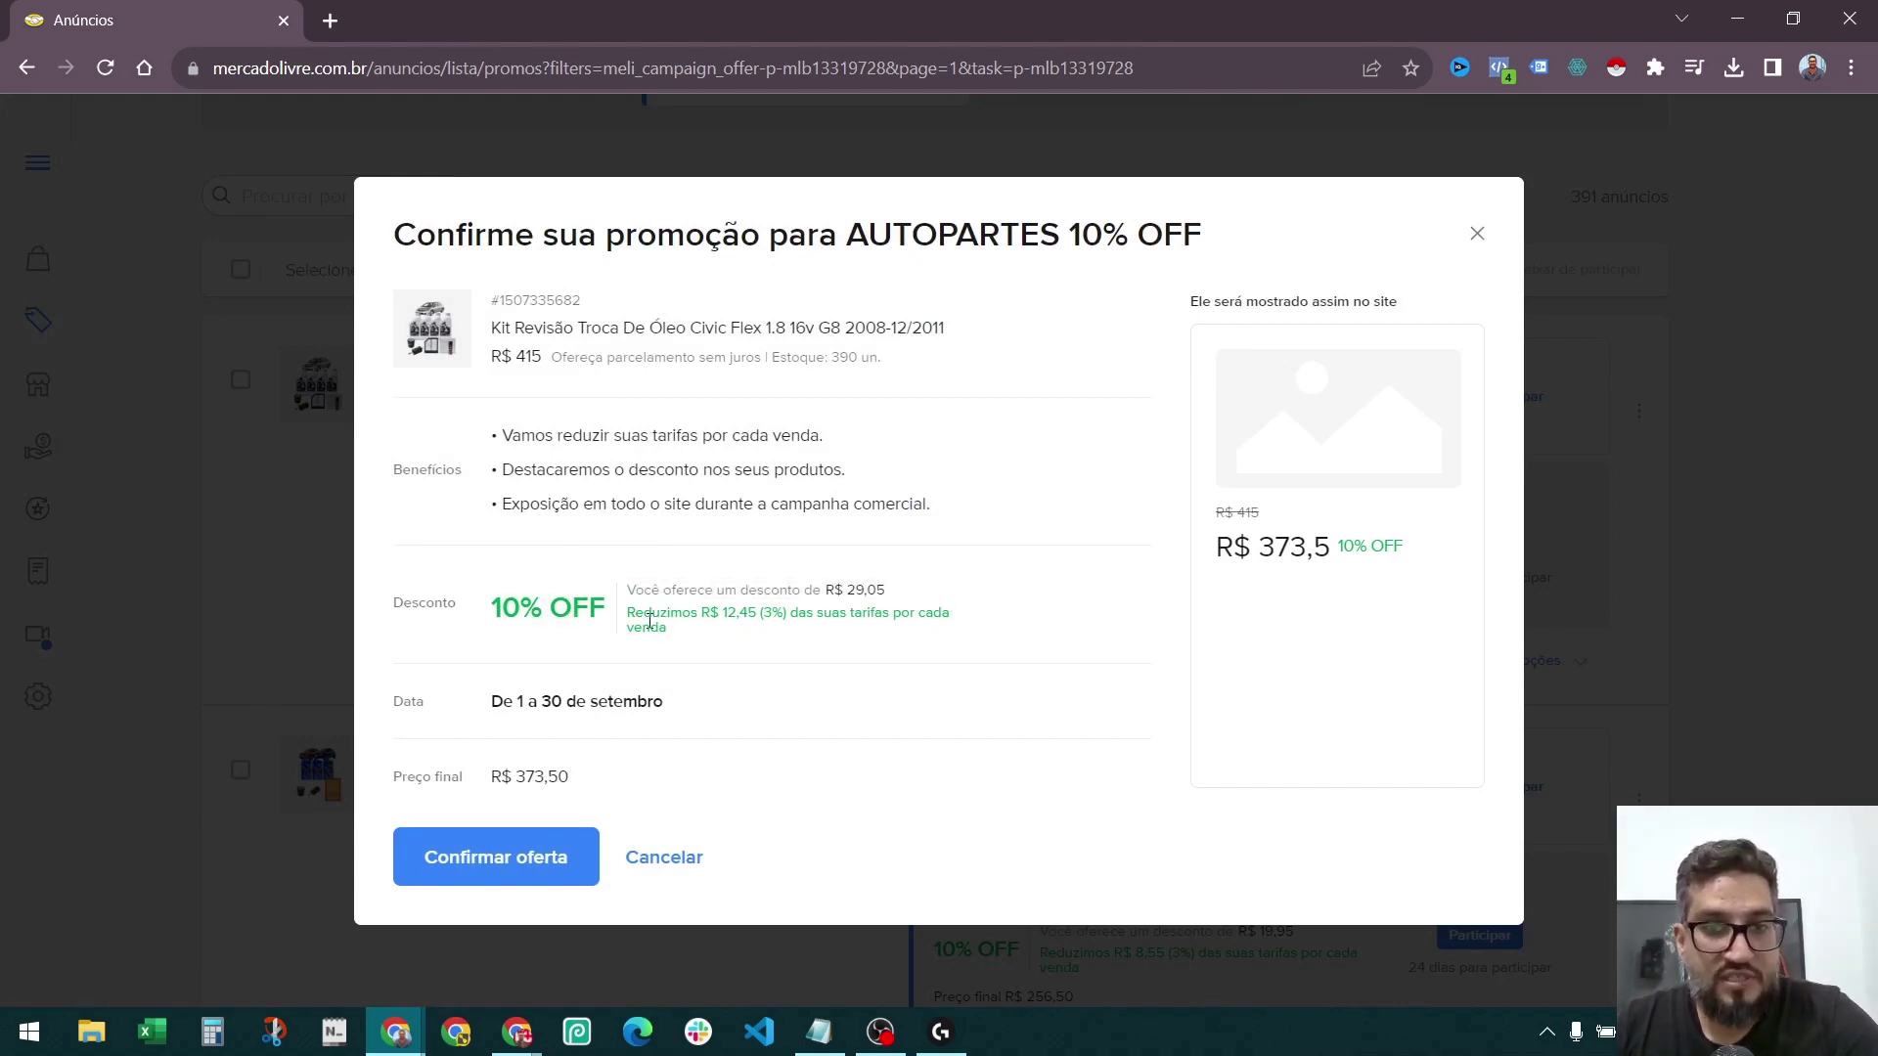
triple_click(638, 618)
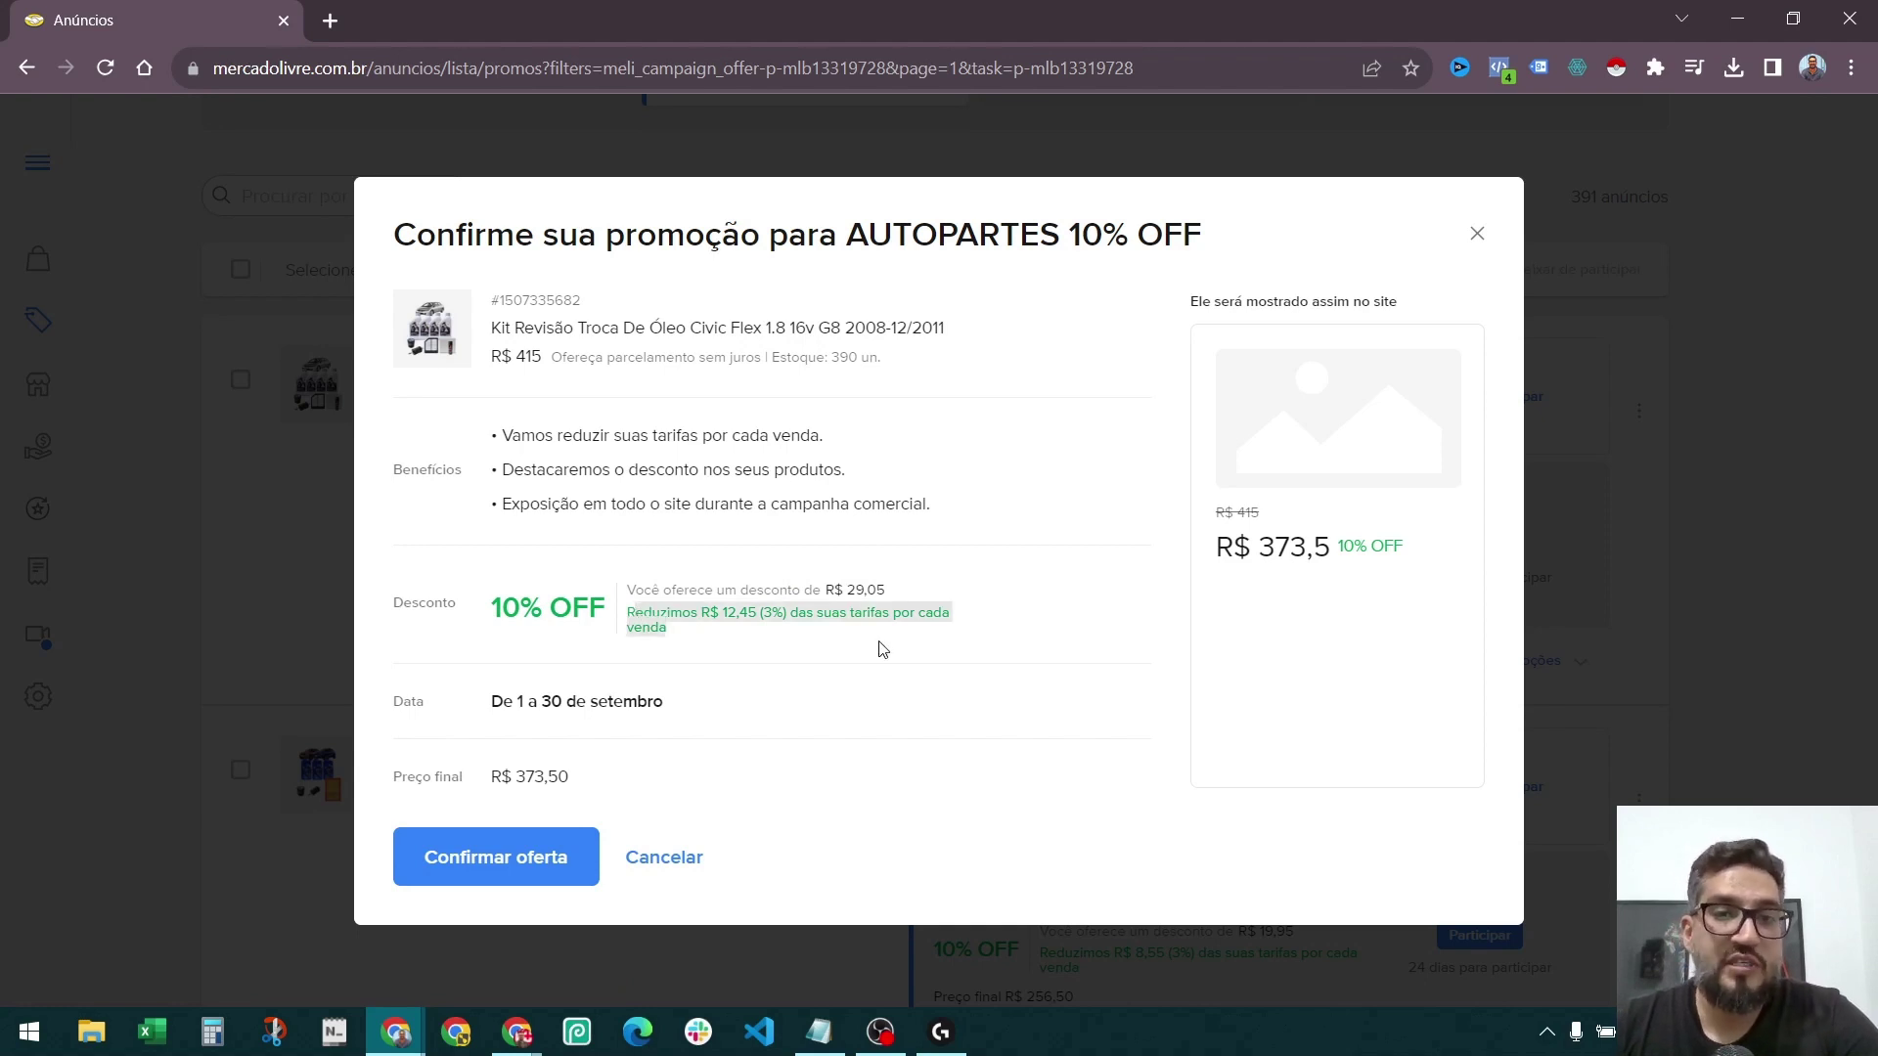
left_click(765, 652)
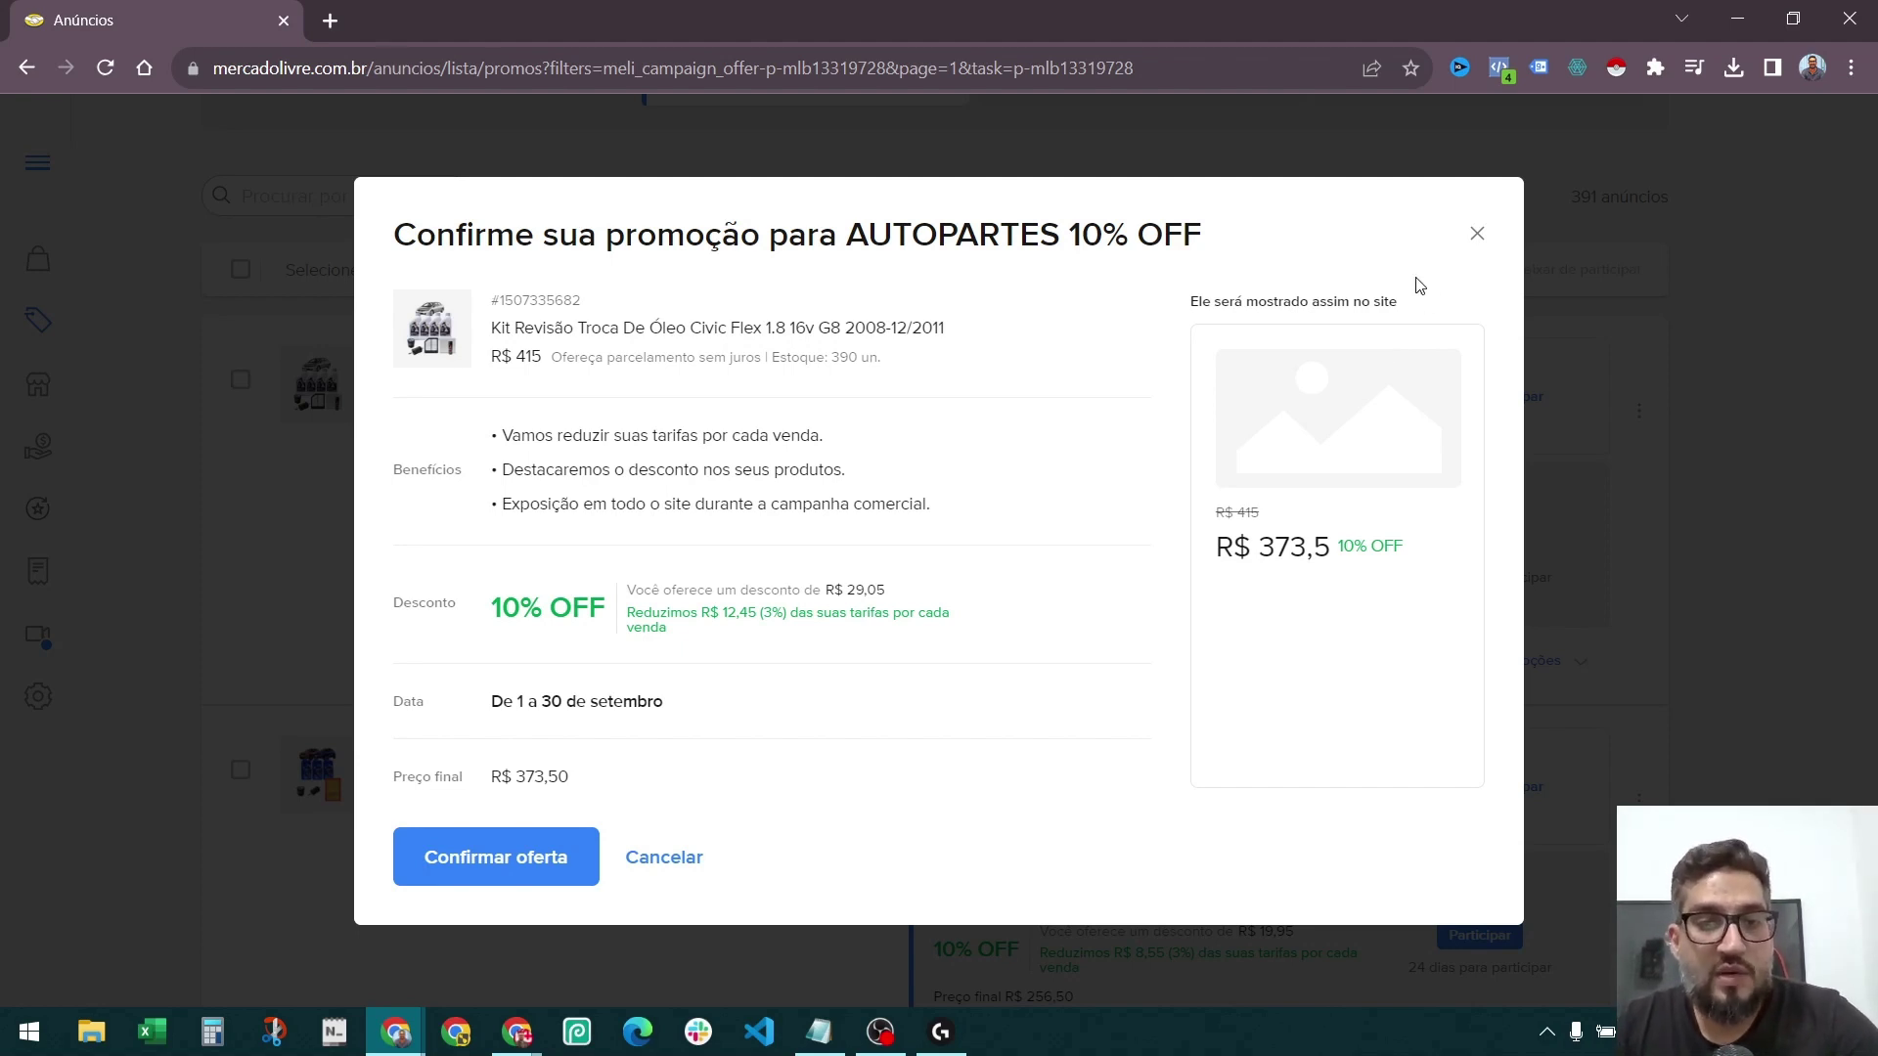
left_click_drag(781, 614, 725, 614)
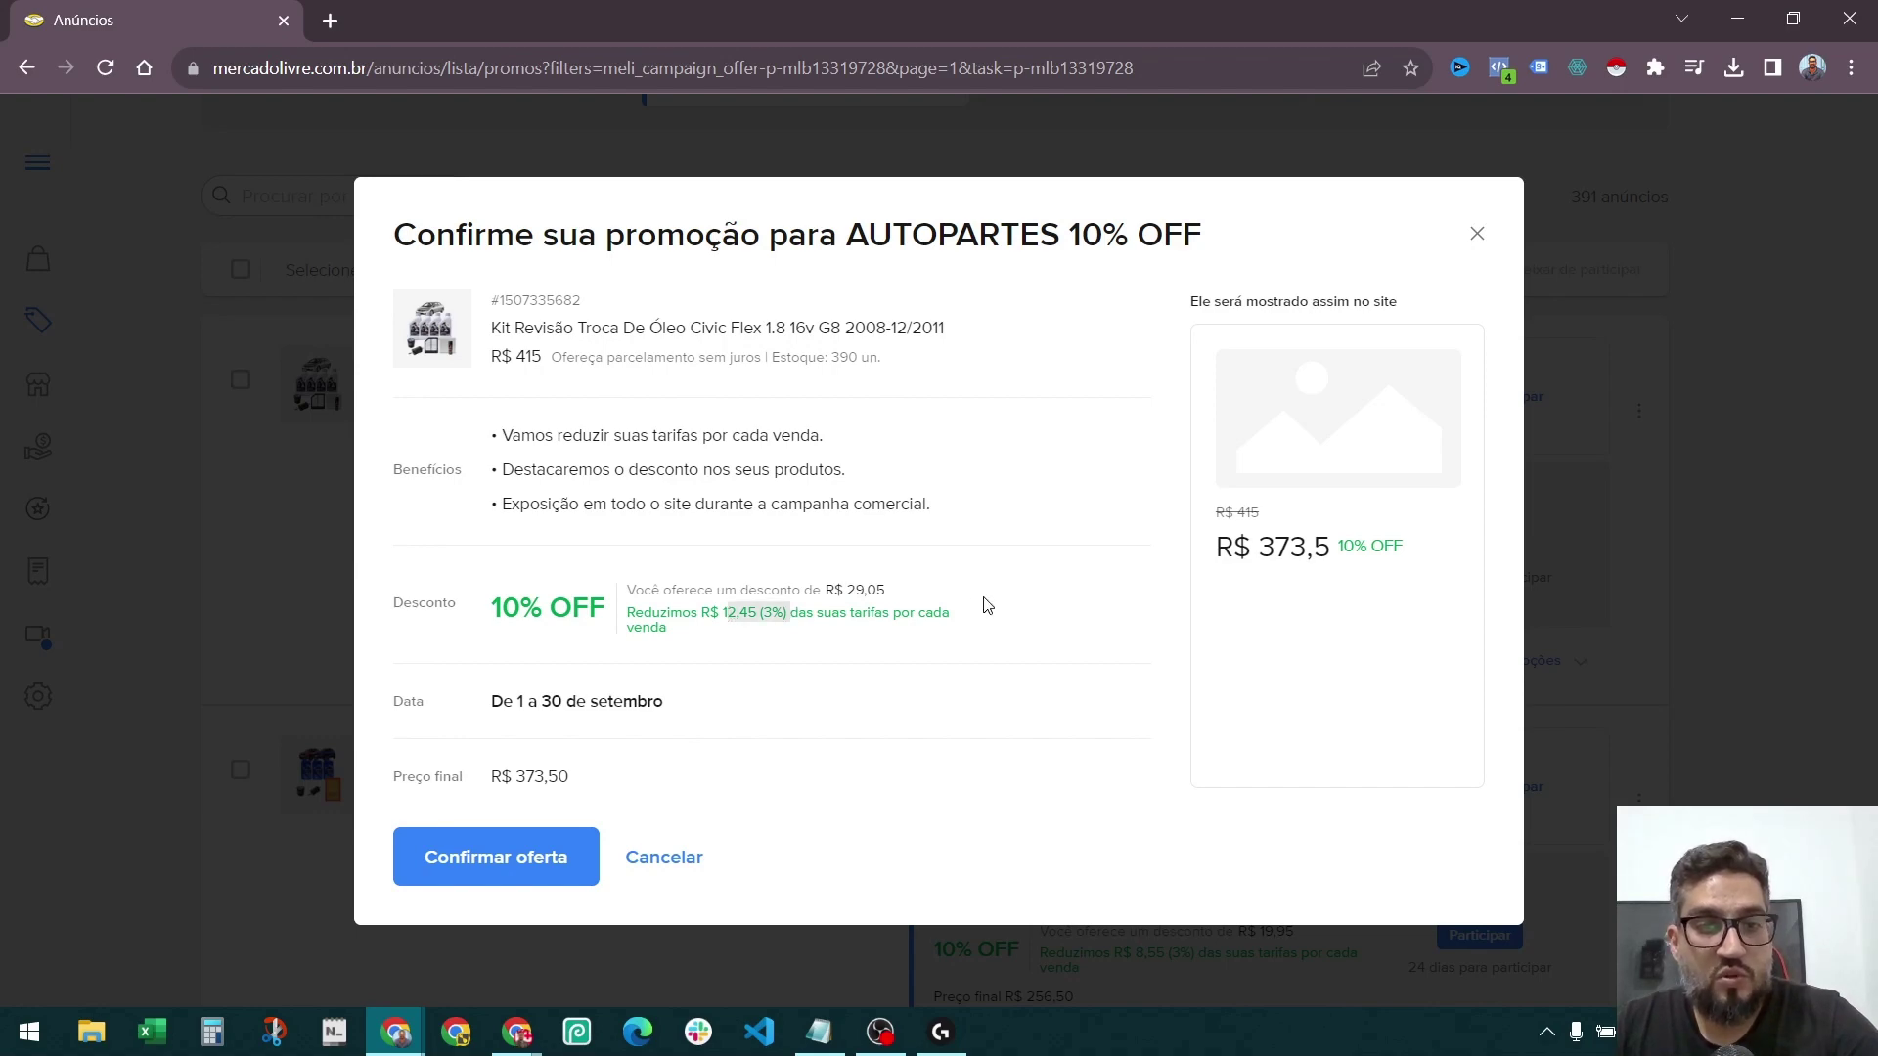
left_click(1475, 233)
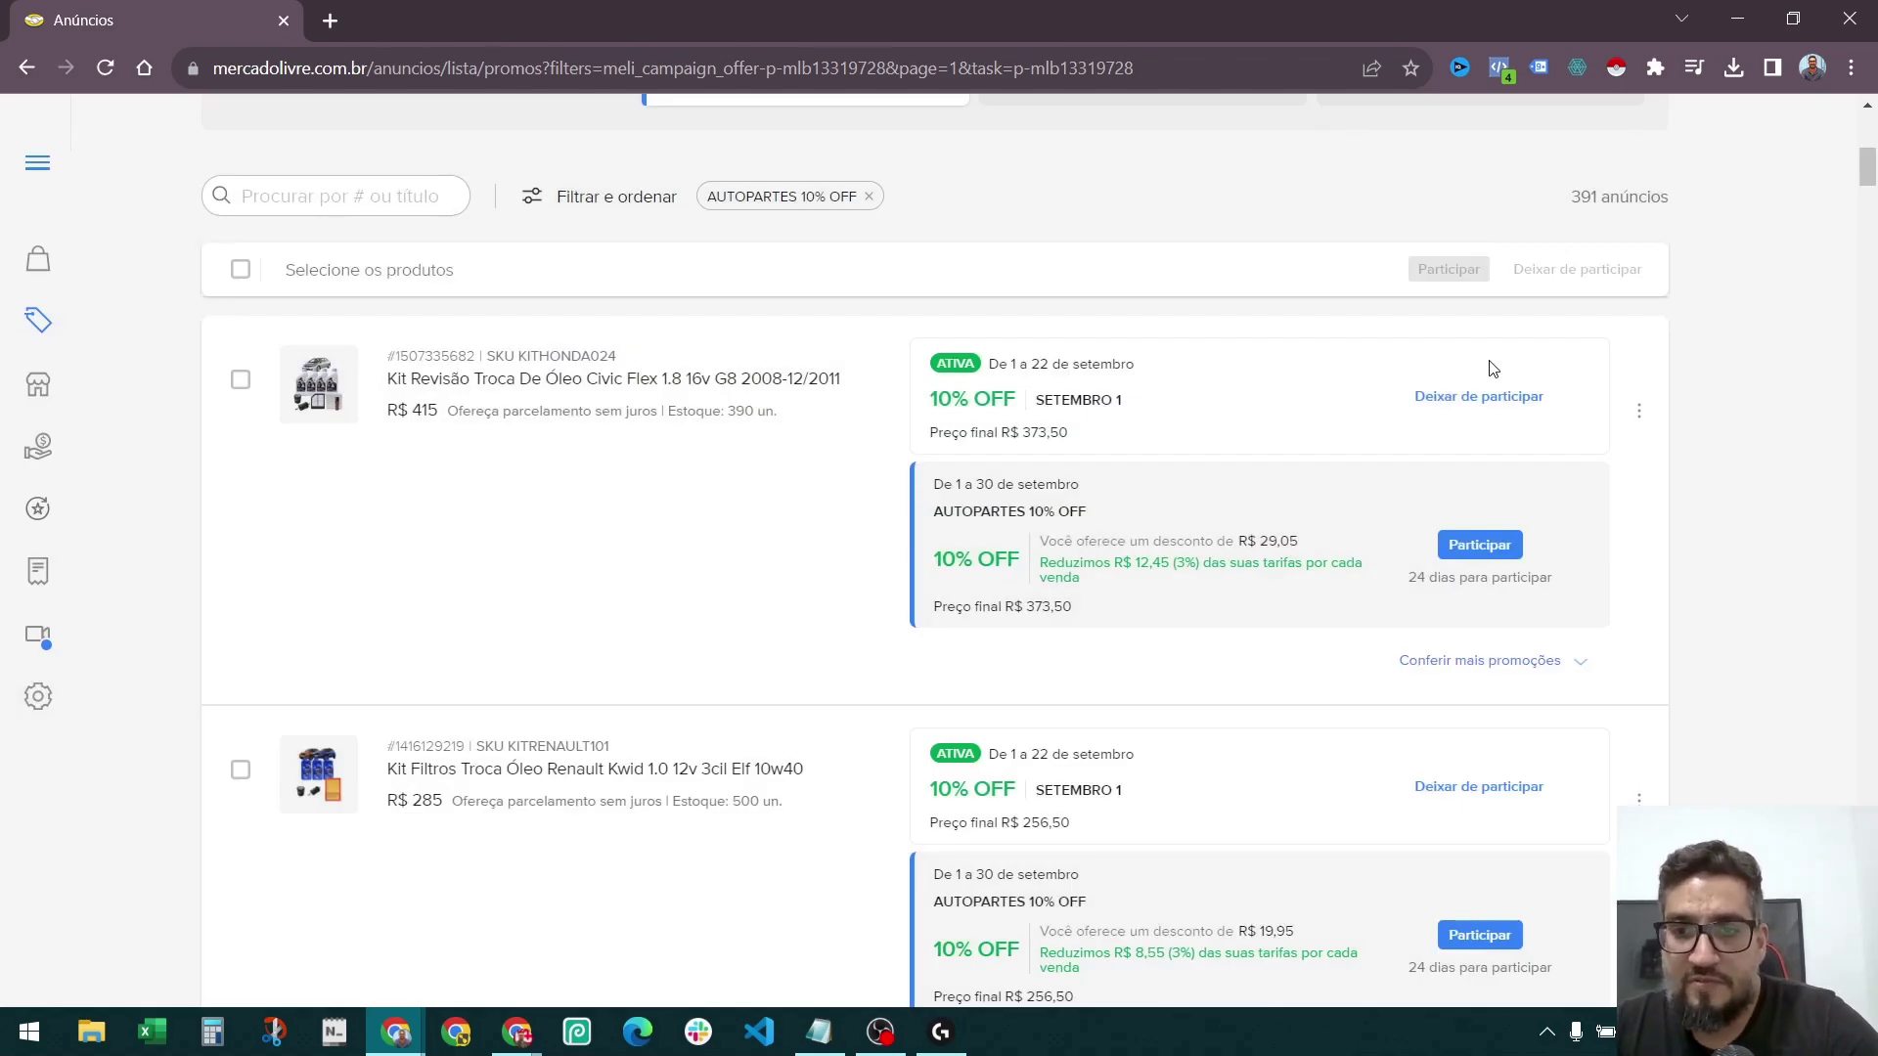
Remove the AUTOPARTES 10% OFF filter, show the promotions under Criadas por você, and look through the listings' active discounts.
scroll(1105, 460, "up", 3)
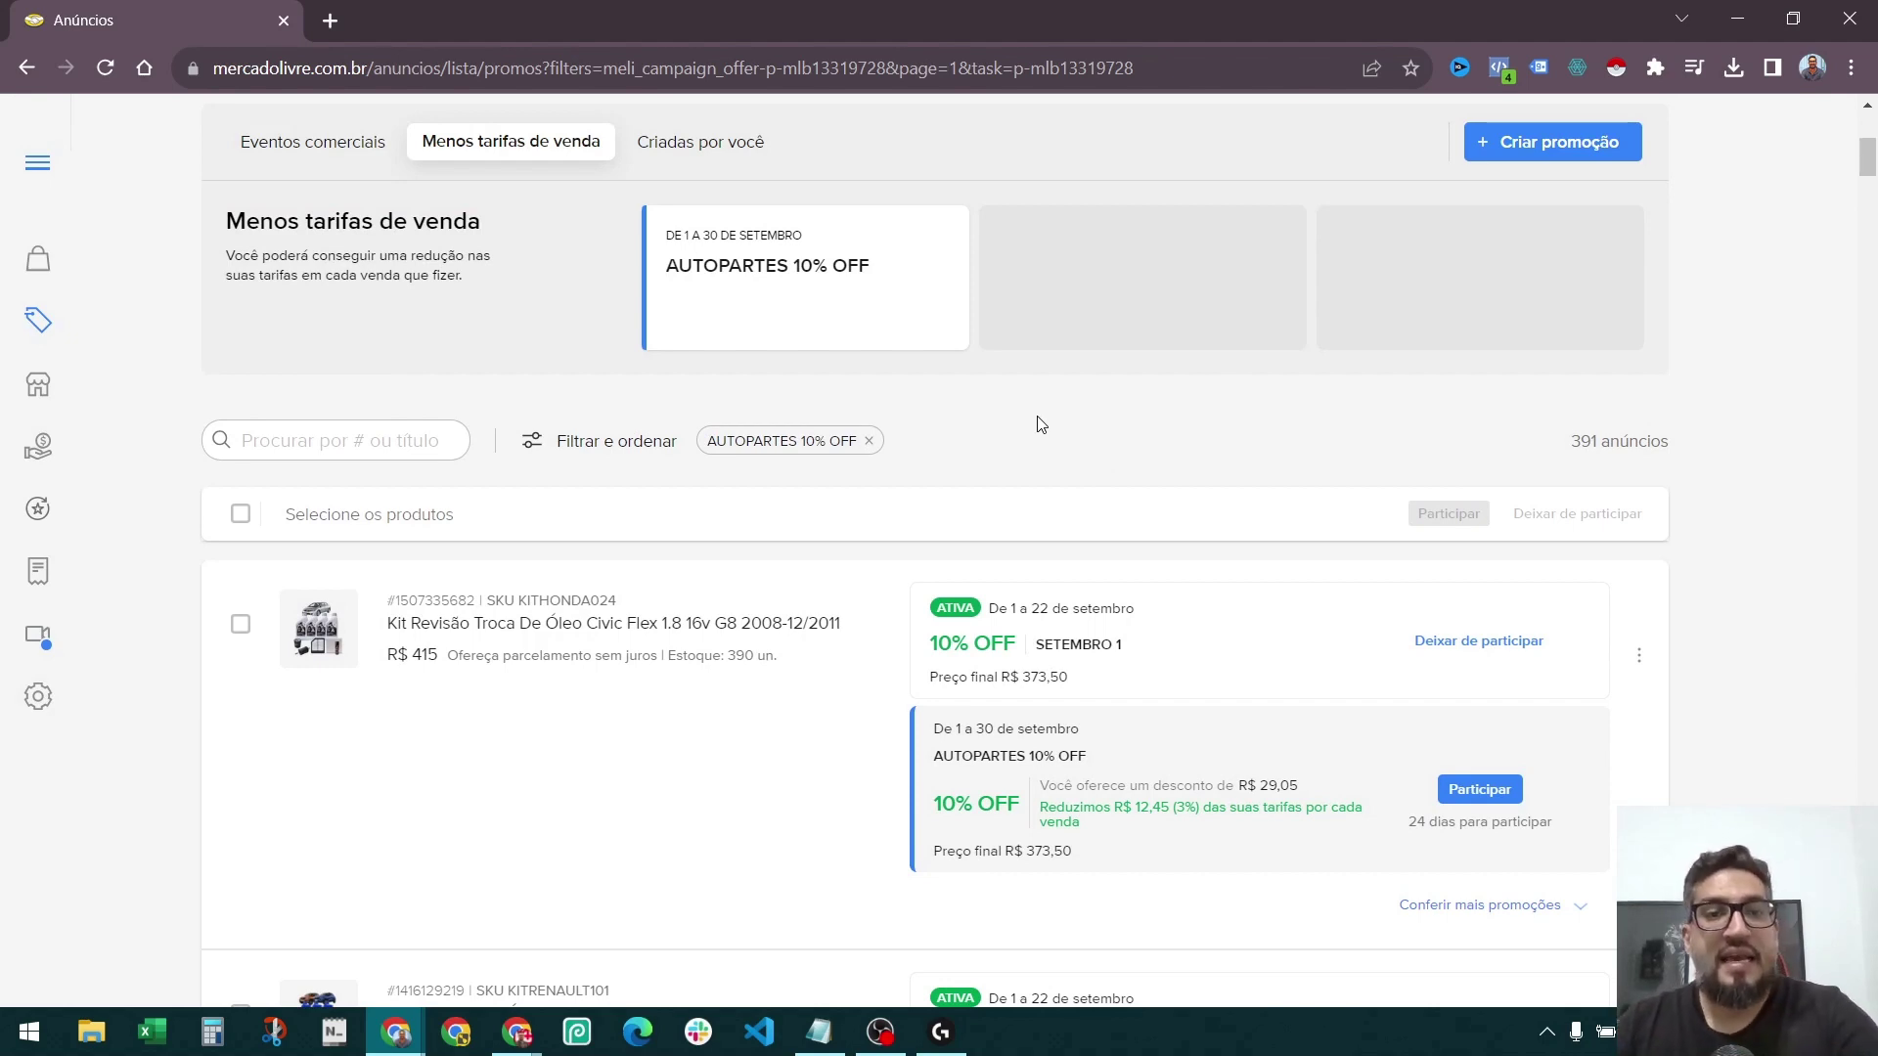
left_click(868, 442)
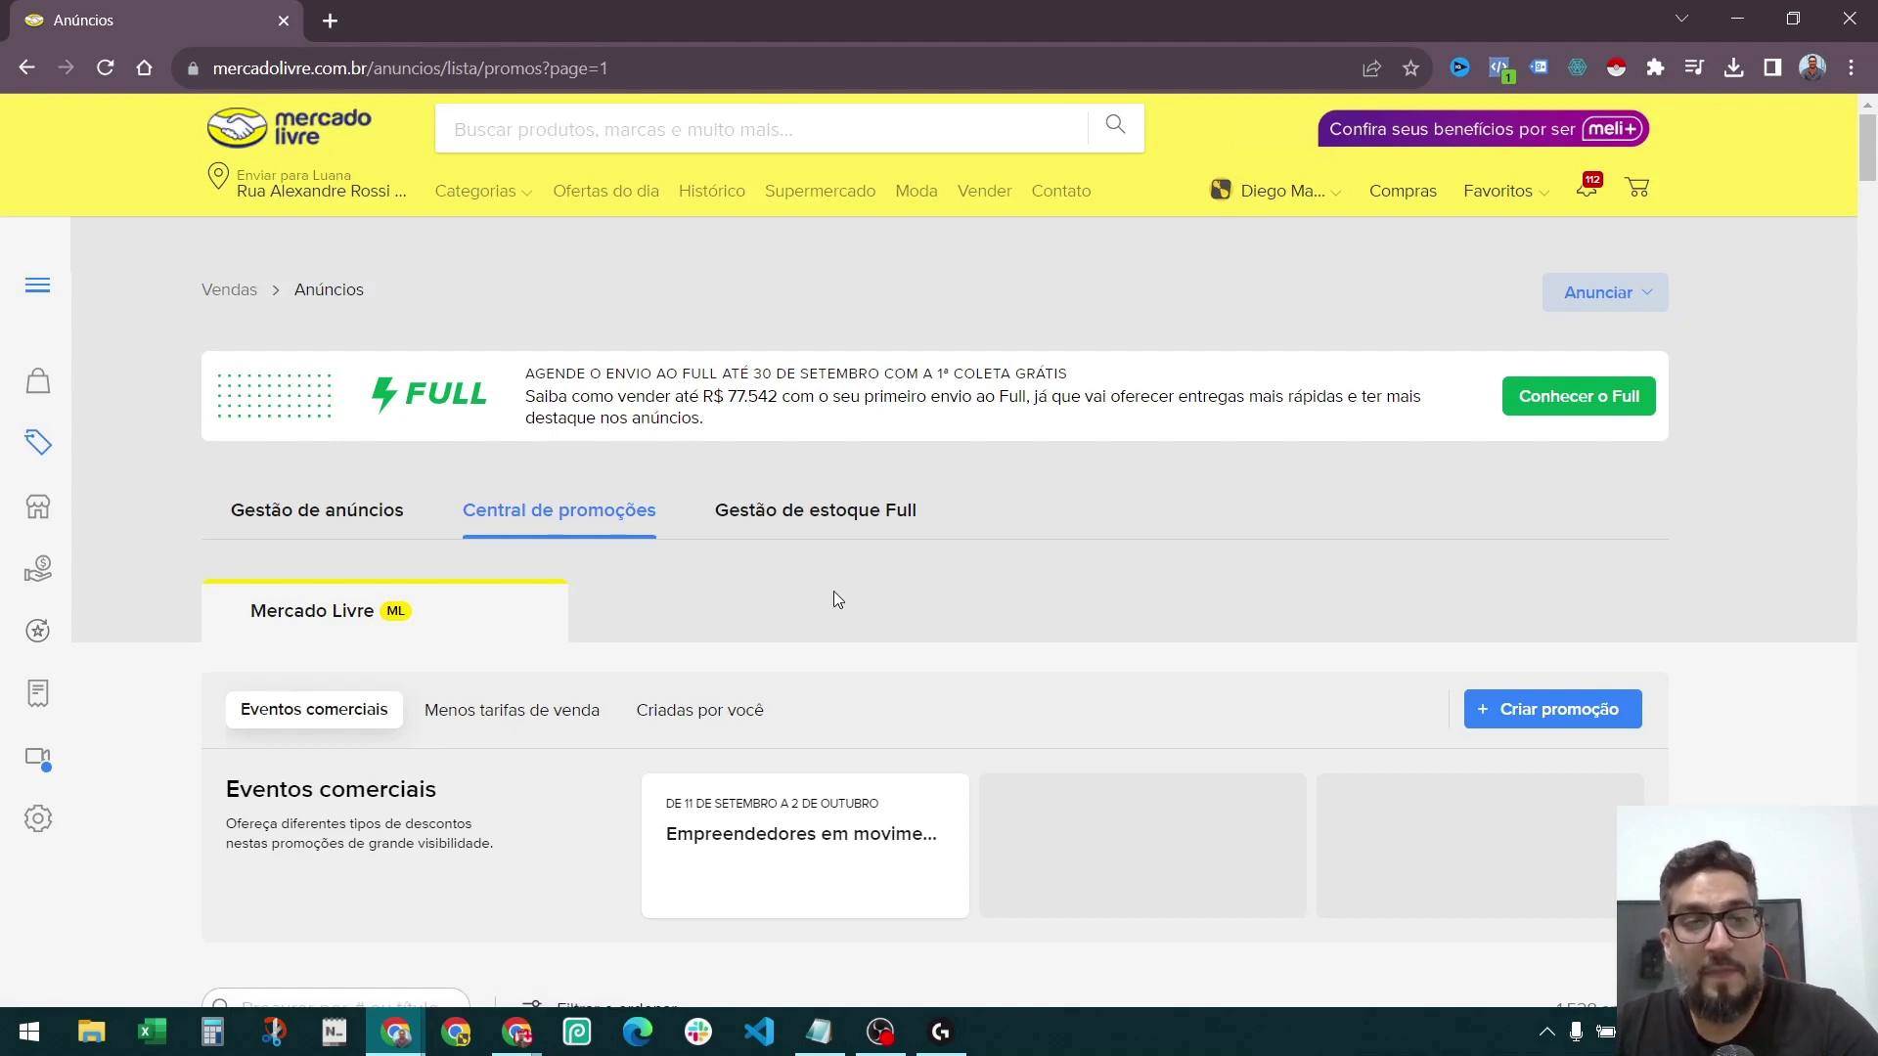
left_click(710, 724)
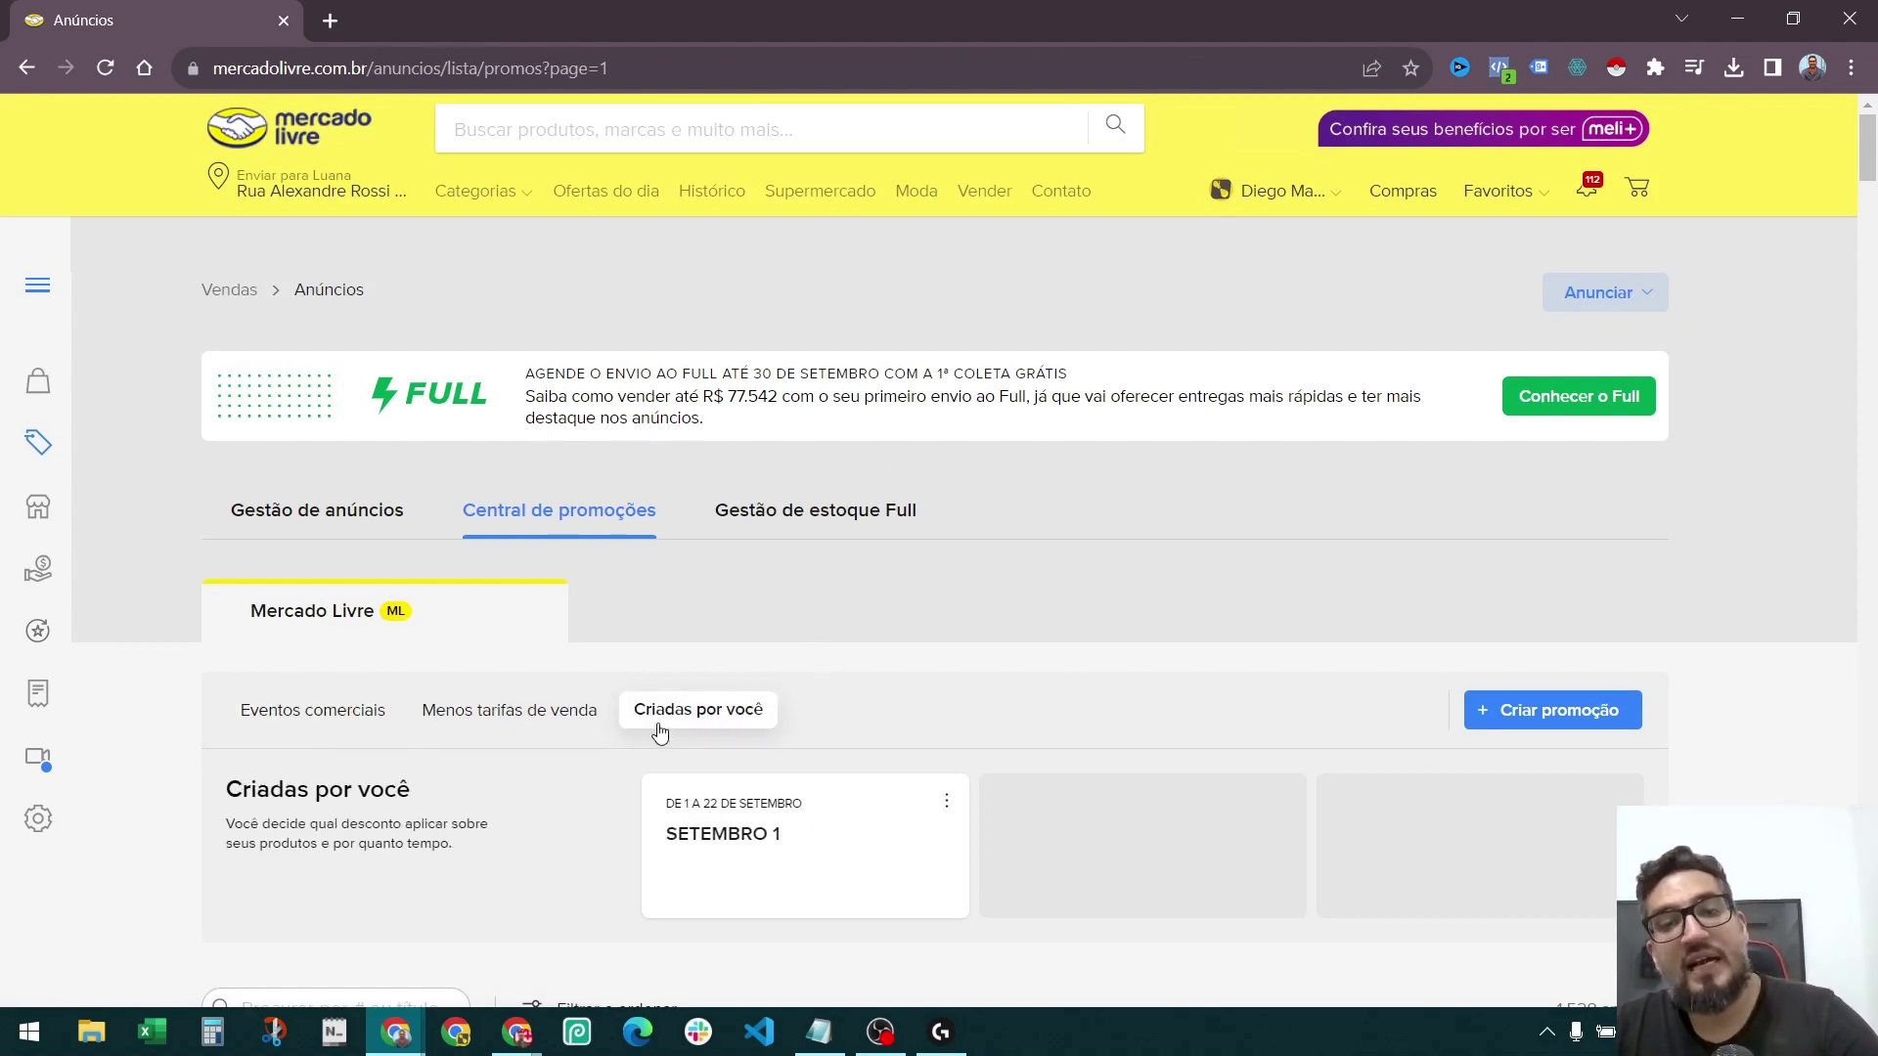
scroll(830, 817, "down", 1)
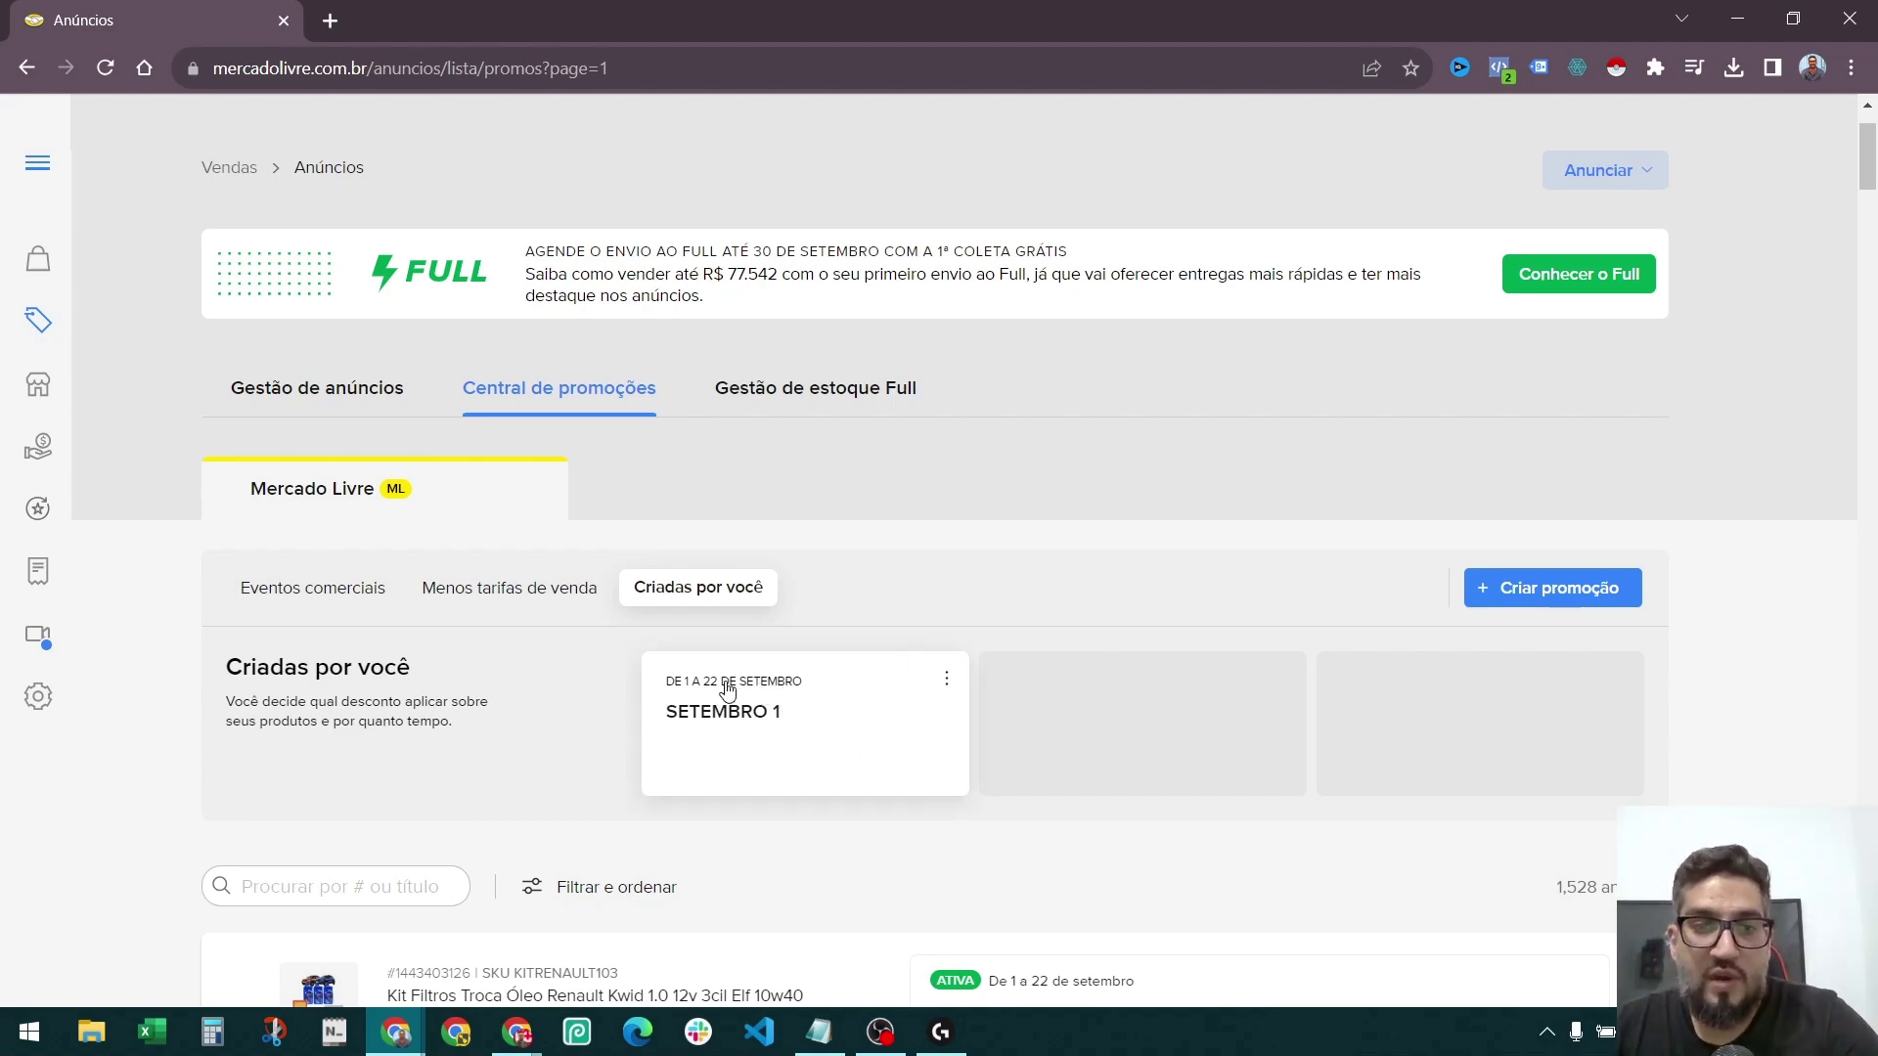
scroll(1165, 759, "down", 2)
scroll(600, 714, "down", 12)
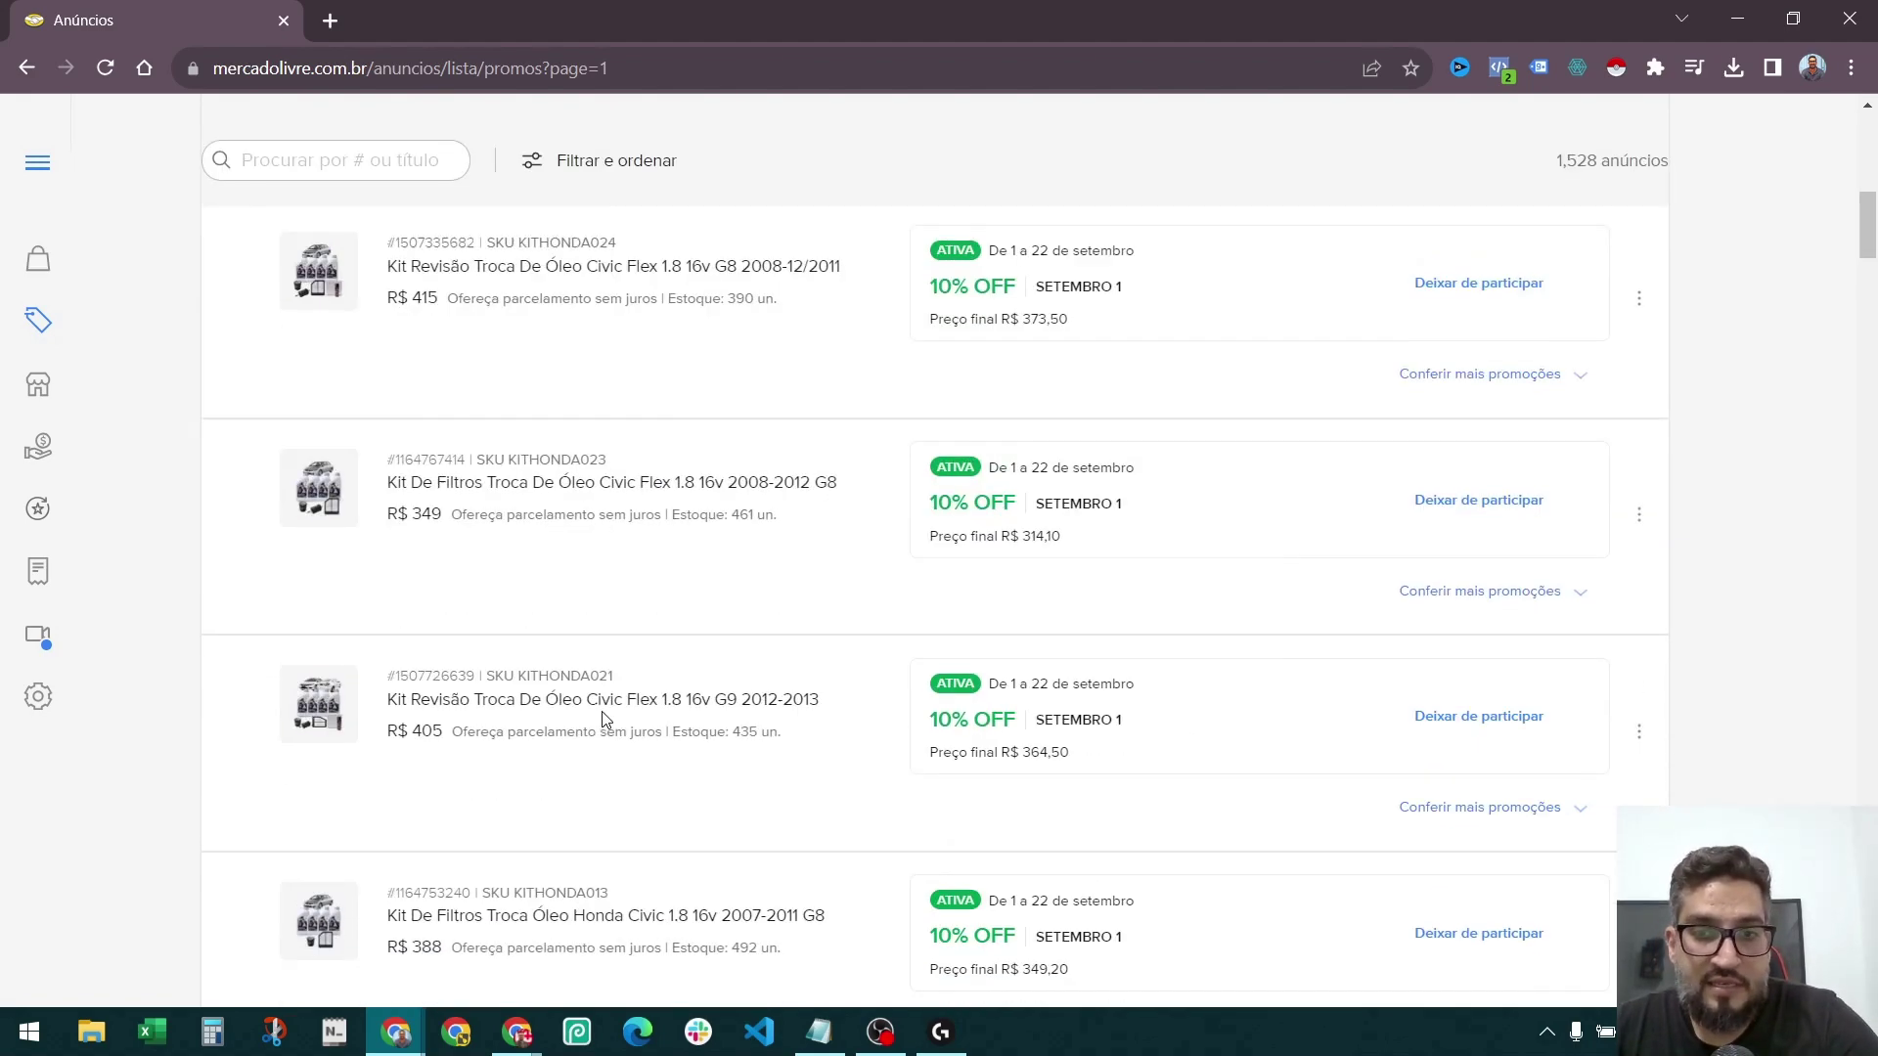
scroll(601, 715, "up", 11)
scroll(602, 717, "up", 1)
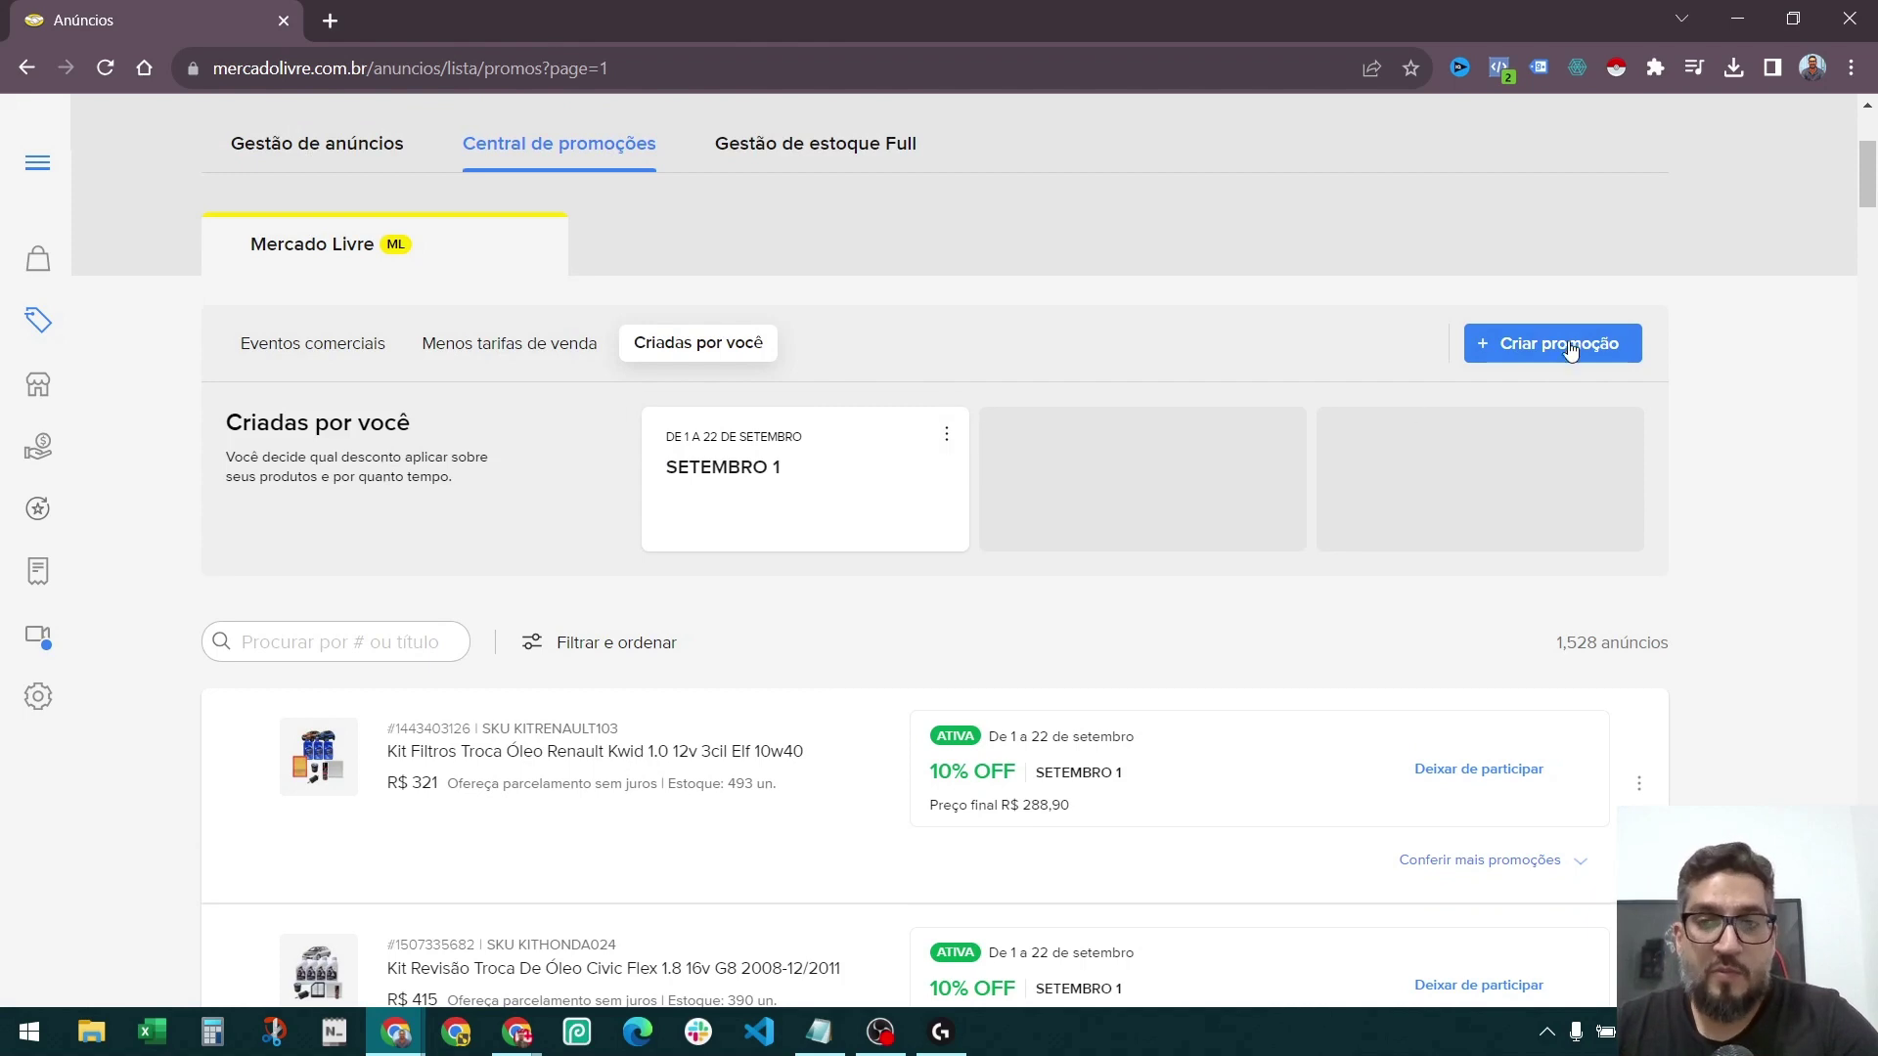
Start a new Desconto por porcentagem promotion and name it SETEMBRO 2.
left_click(1527, 354)
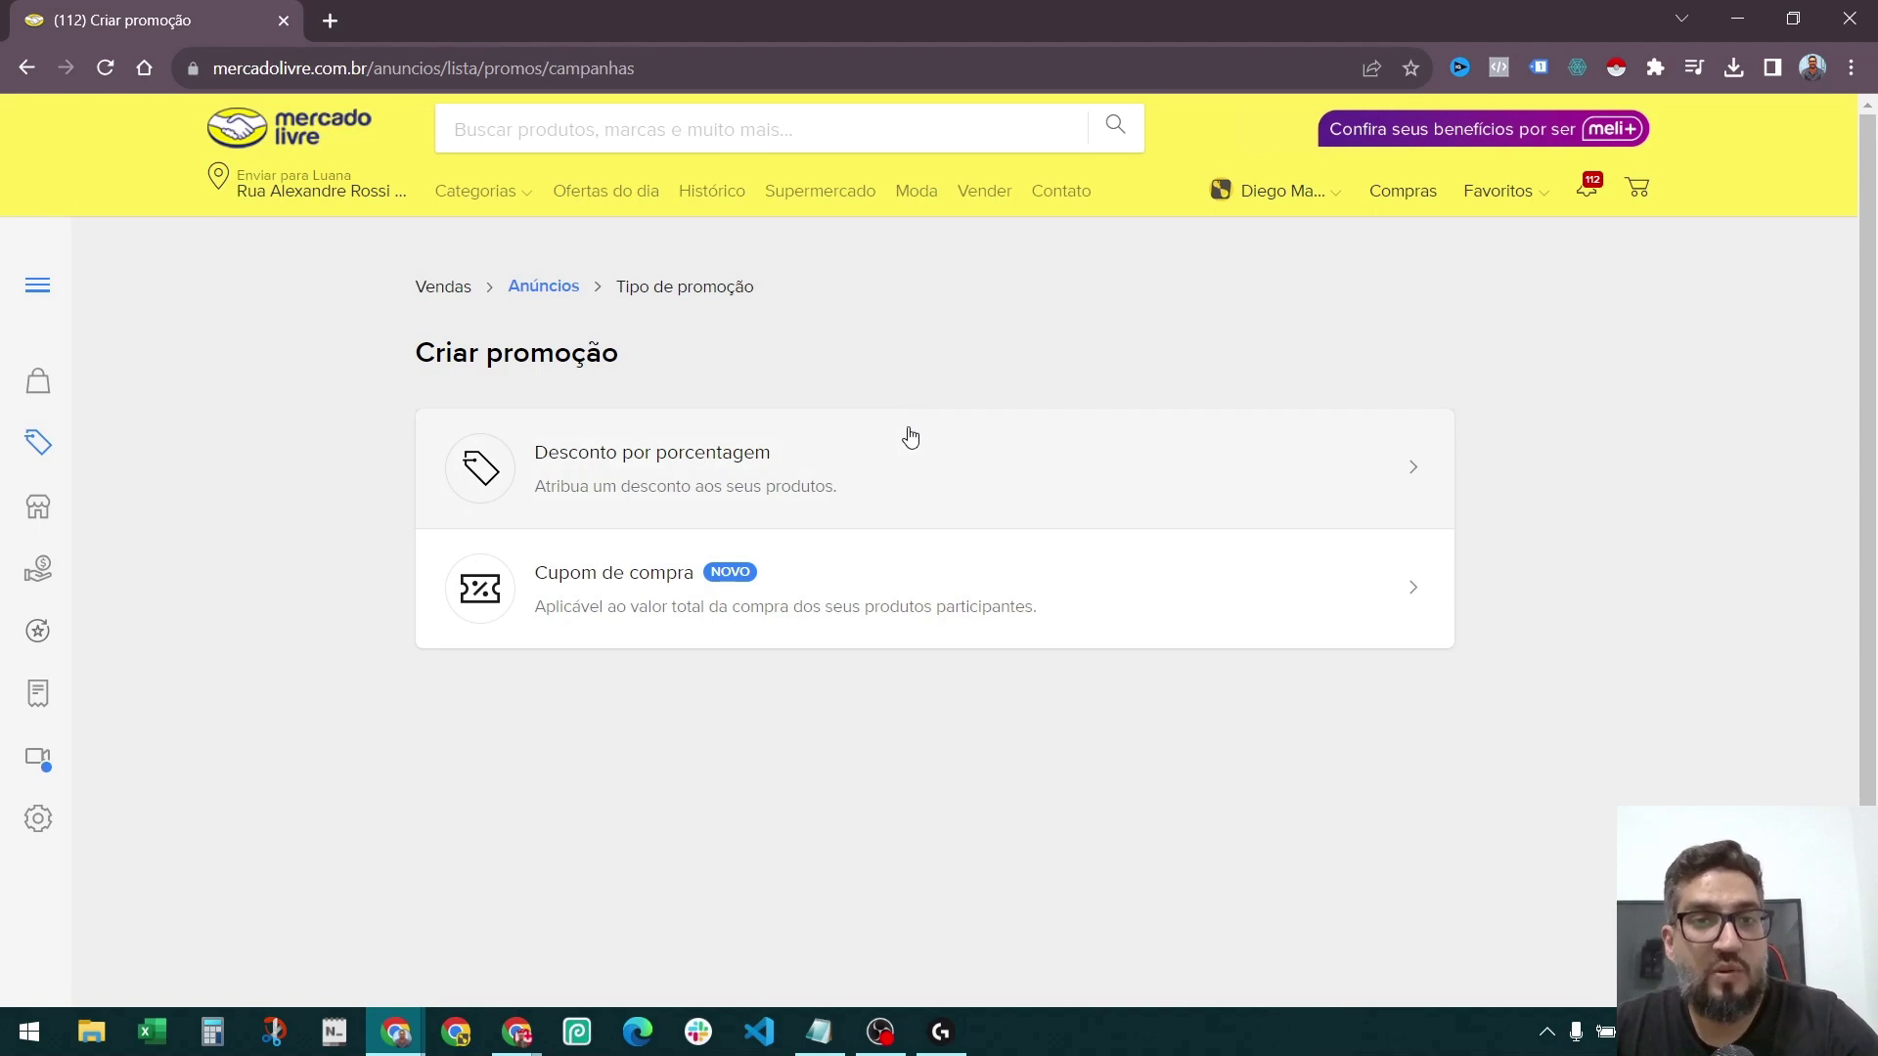
left_click(901, 477)
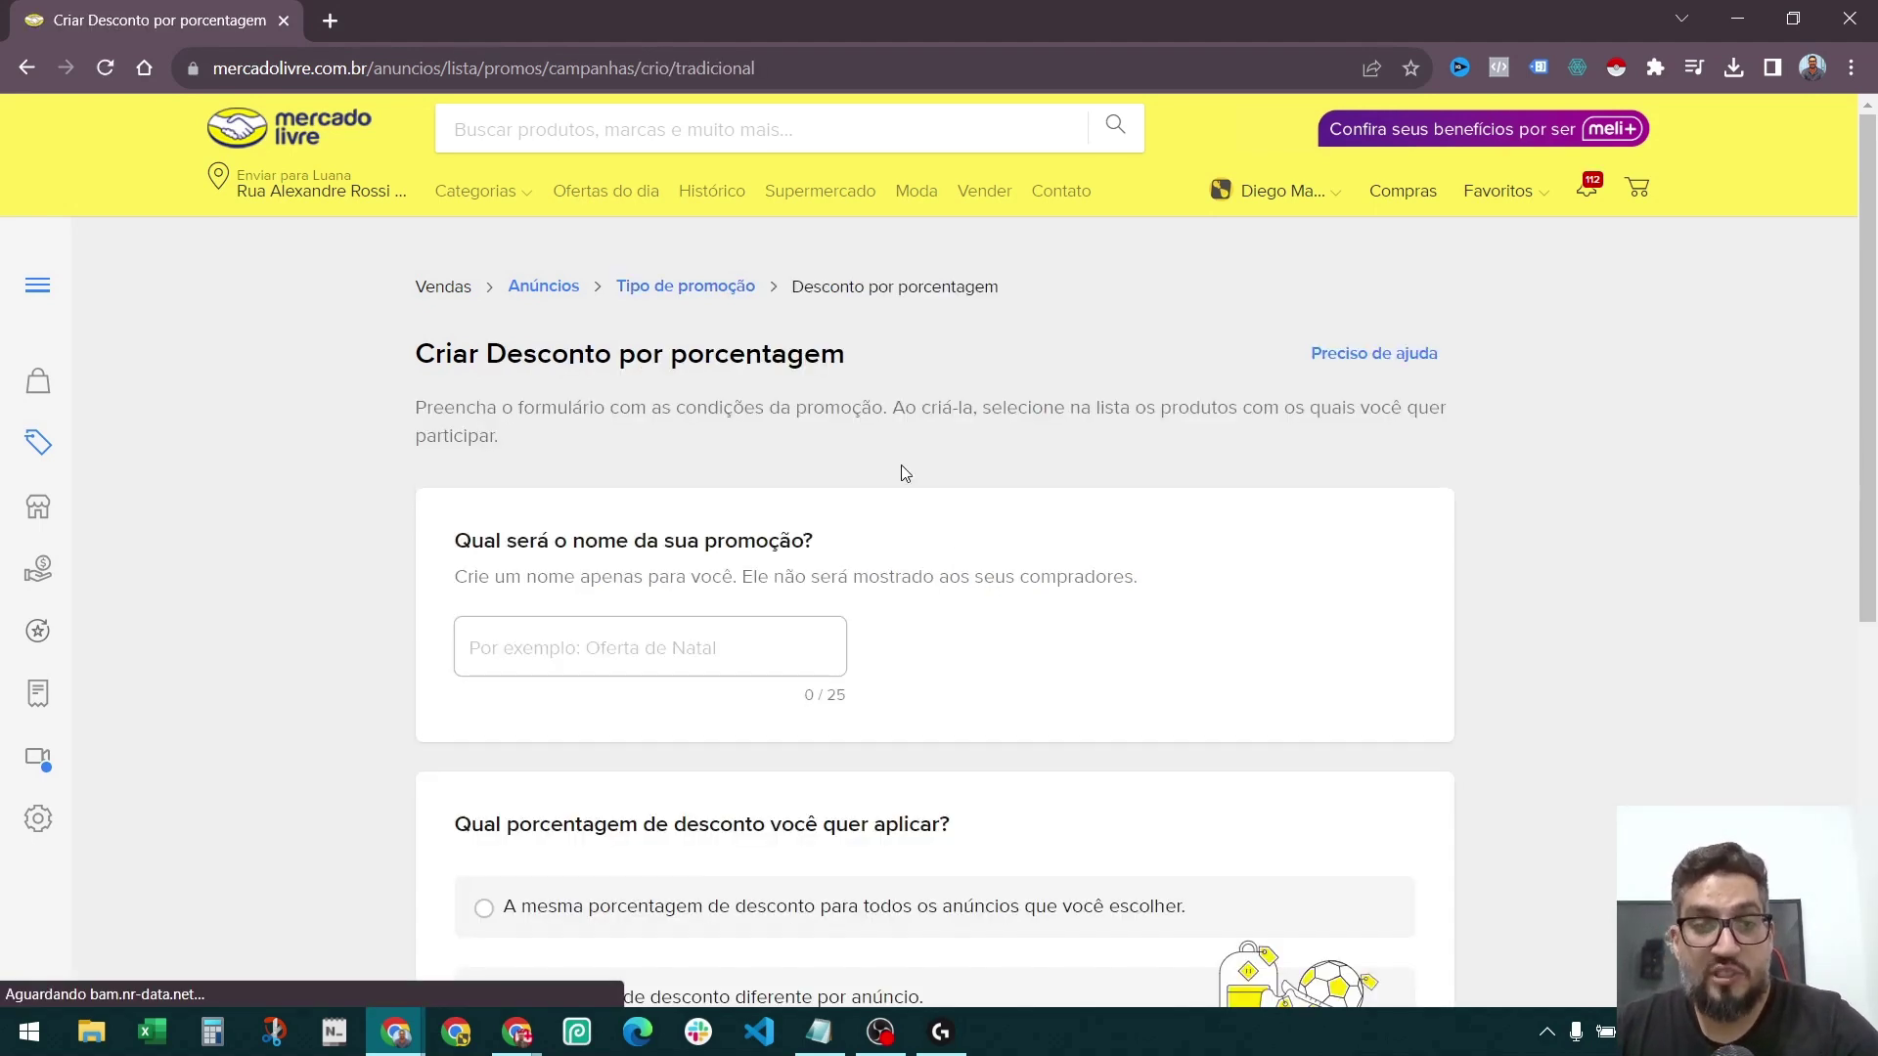
left_click(647, 665)
type("SETEMBRO")
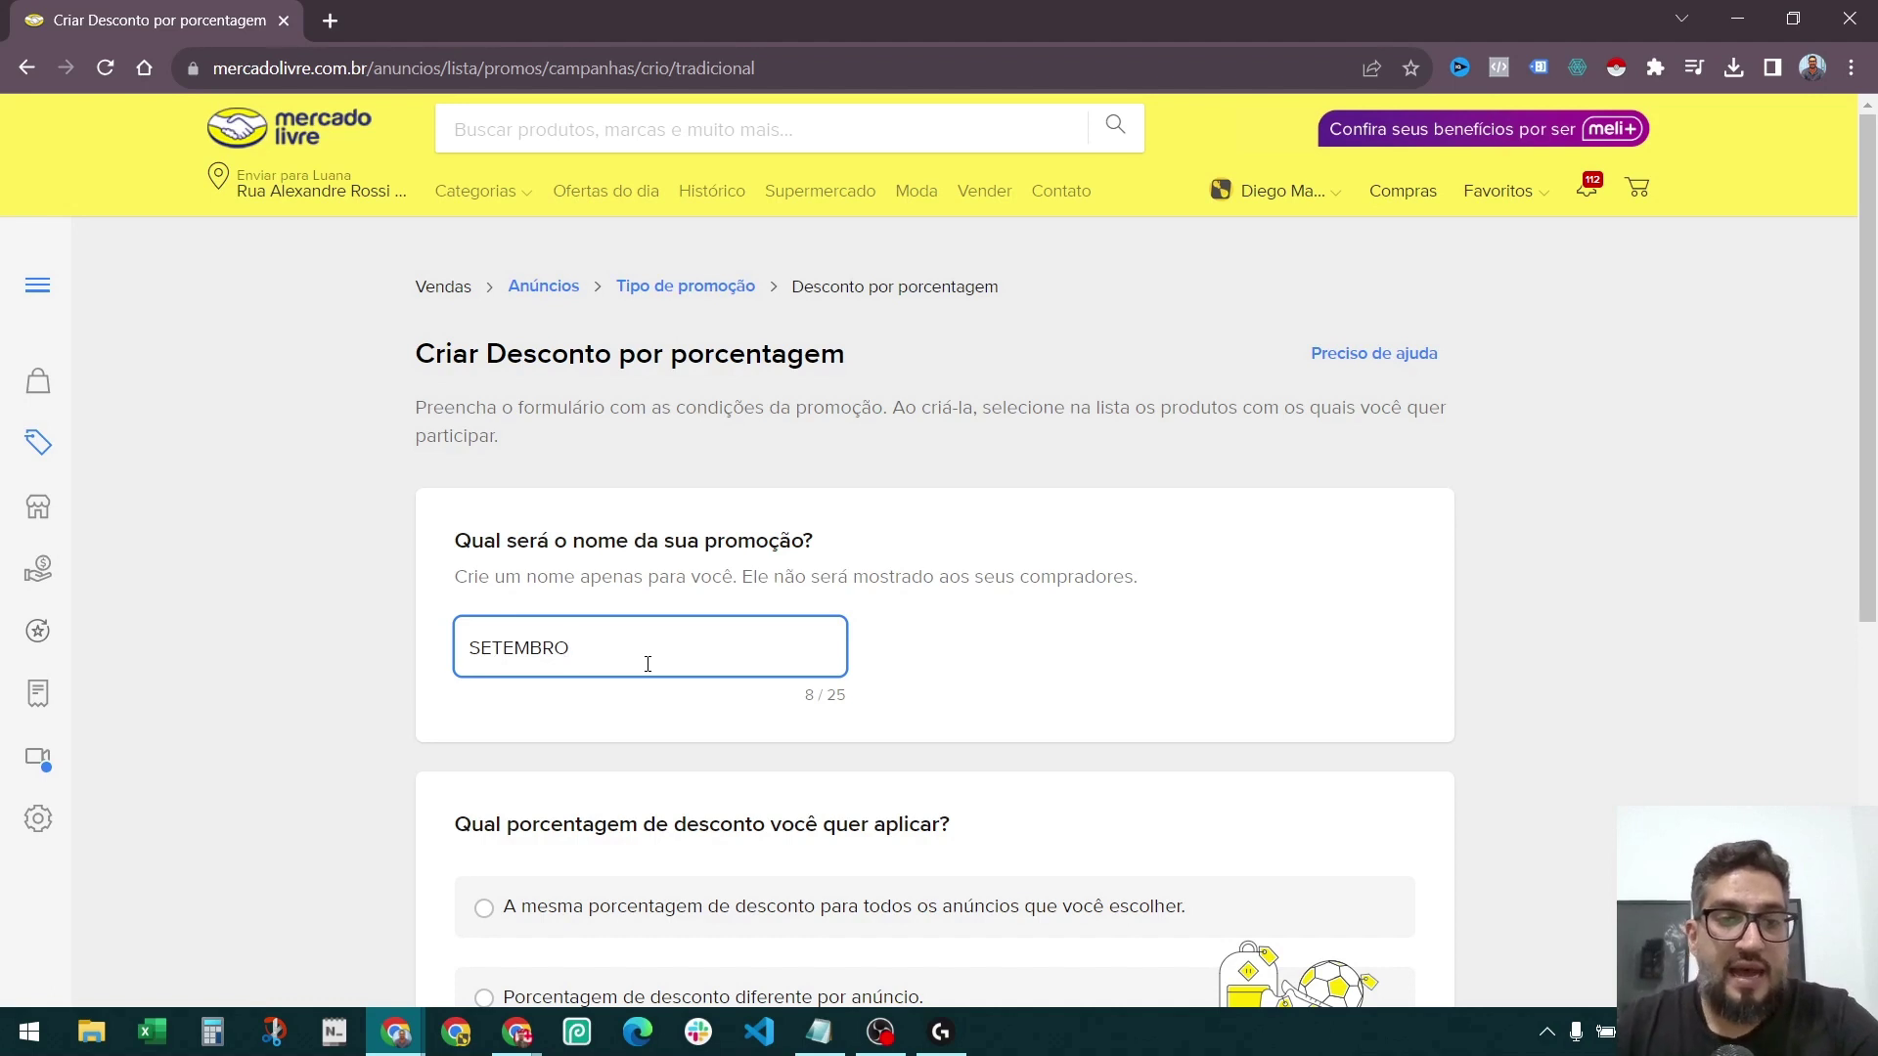
scroll(665, 646, "down", 1)
type("2")
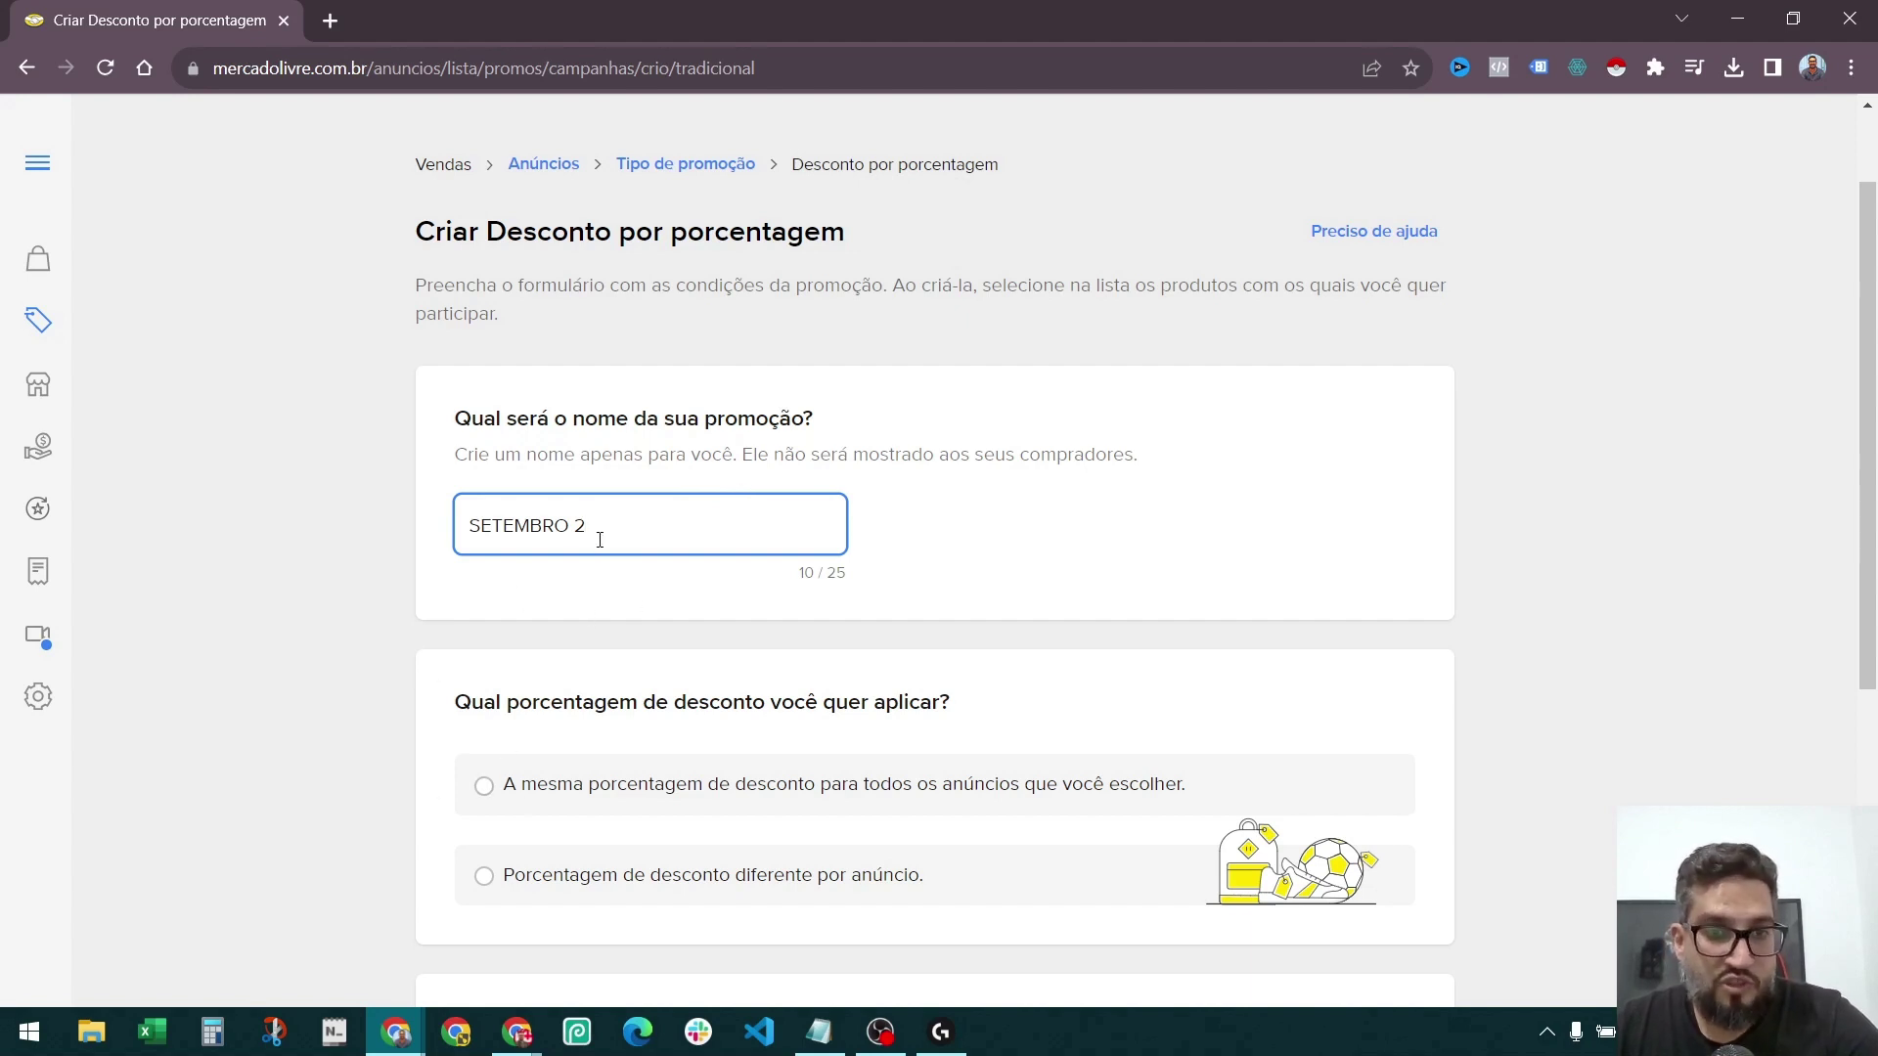
Apply the same discount percentage to all chosen listings and set the Desconto to 14%.
scroll(776, 622, "down", 1)
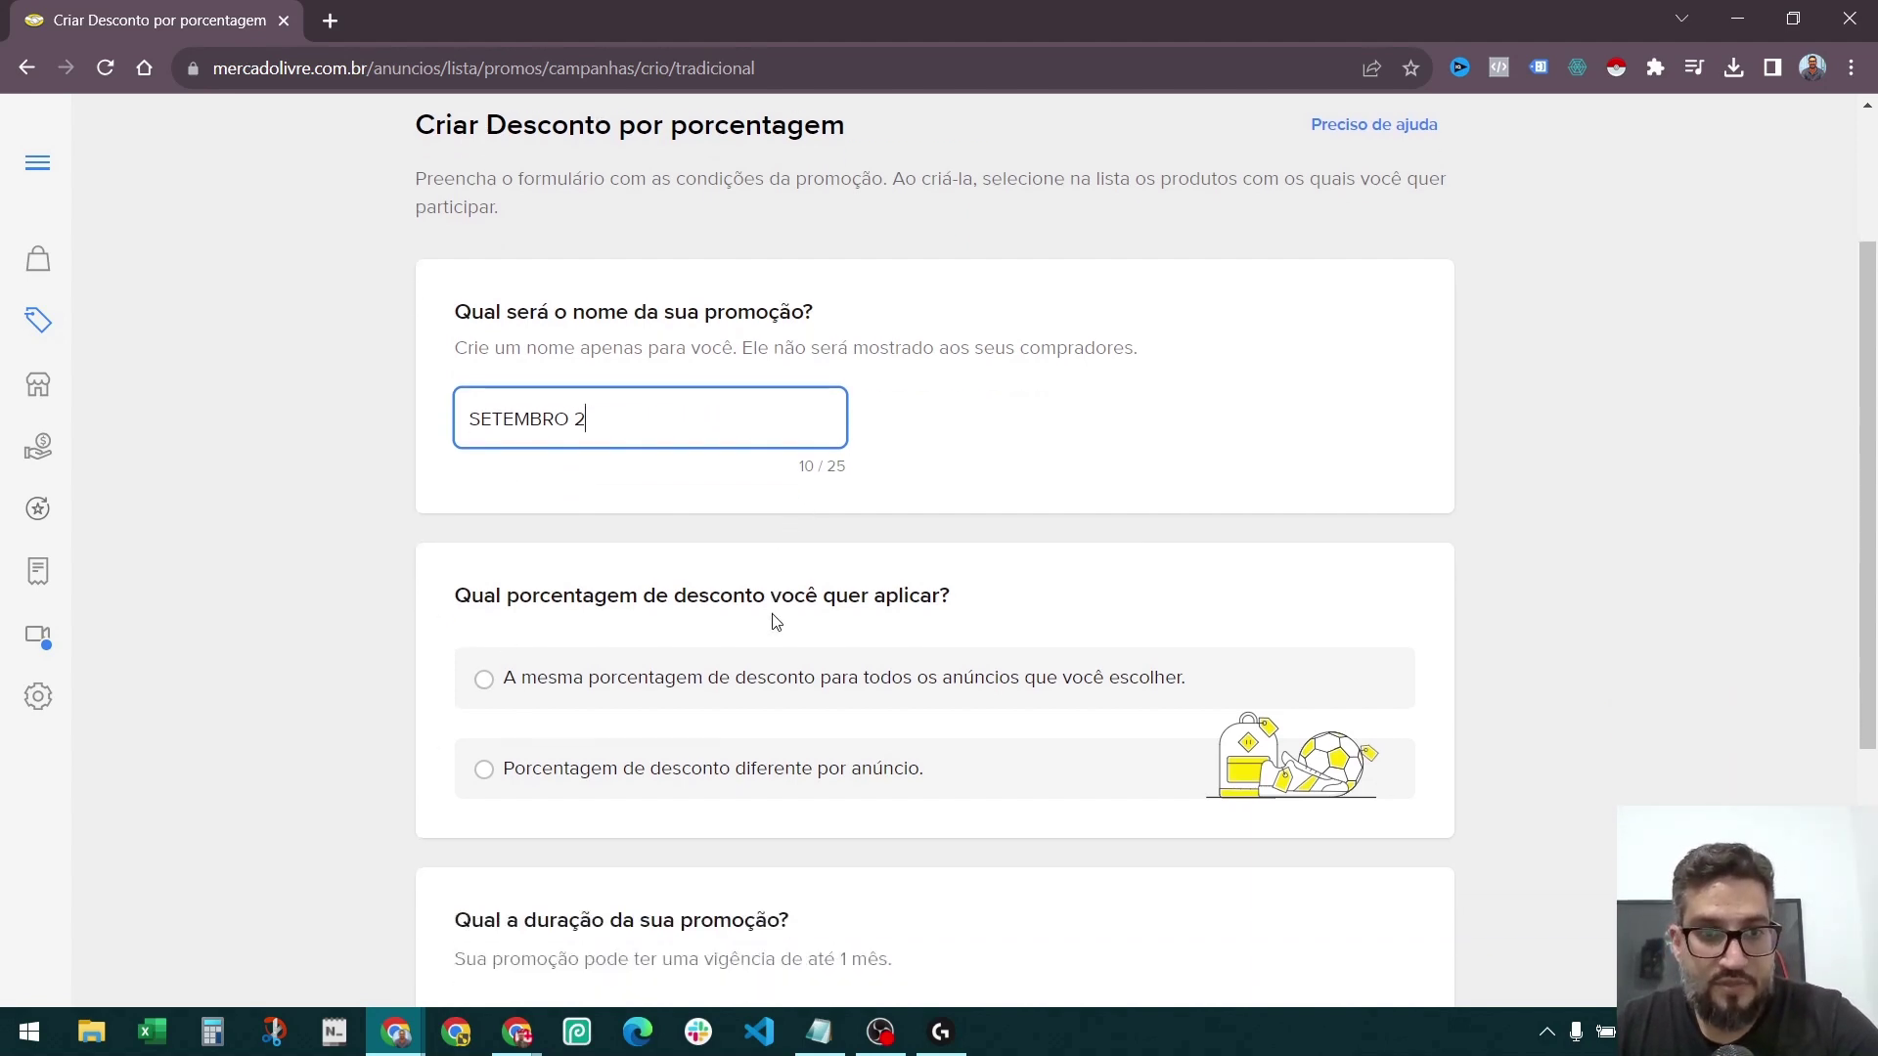
left_click_drag(440, 596, 960, 579)
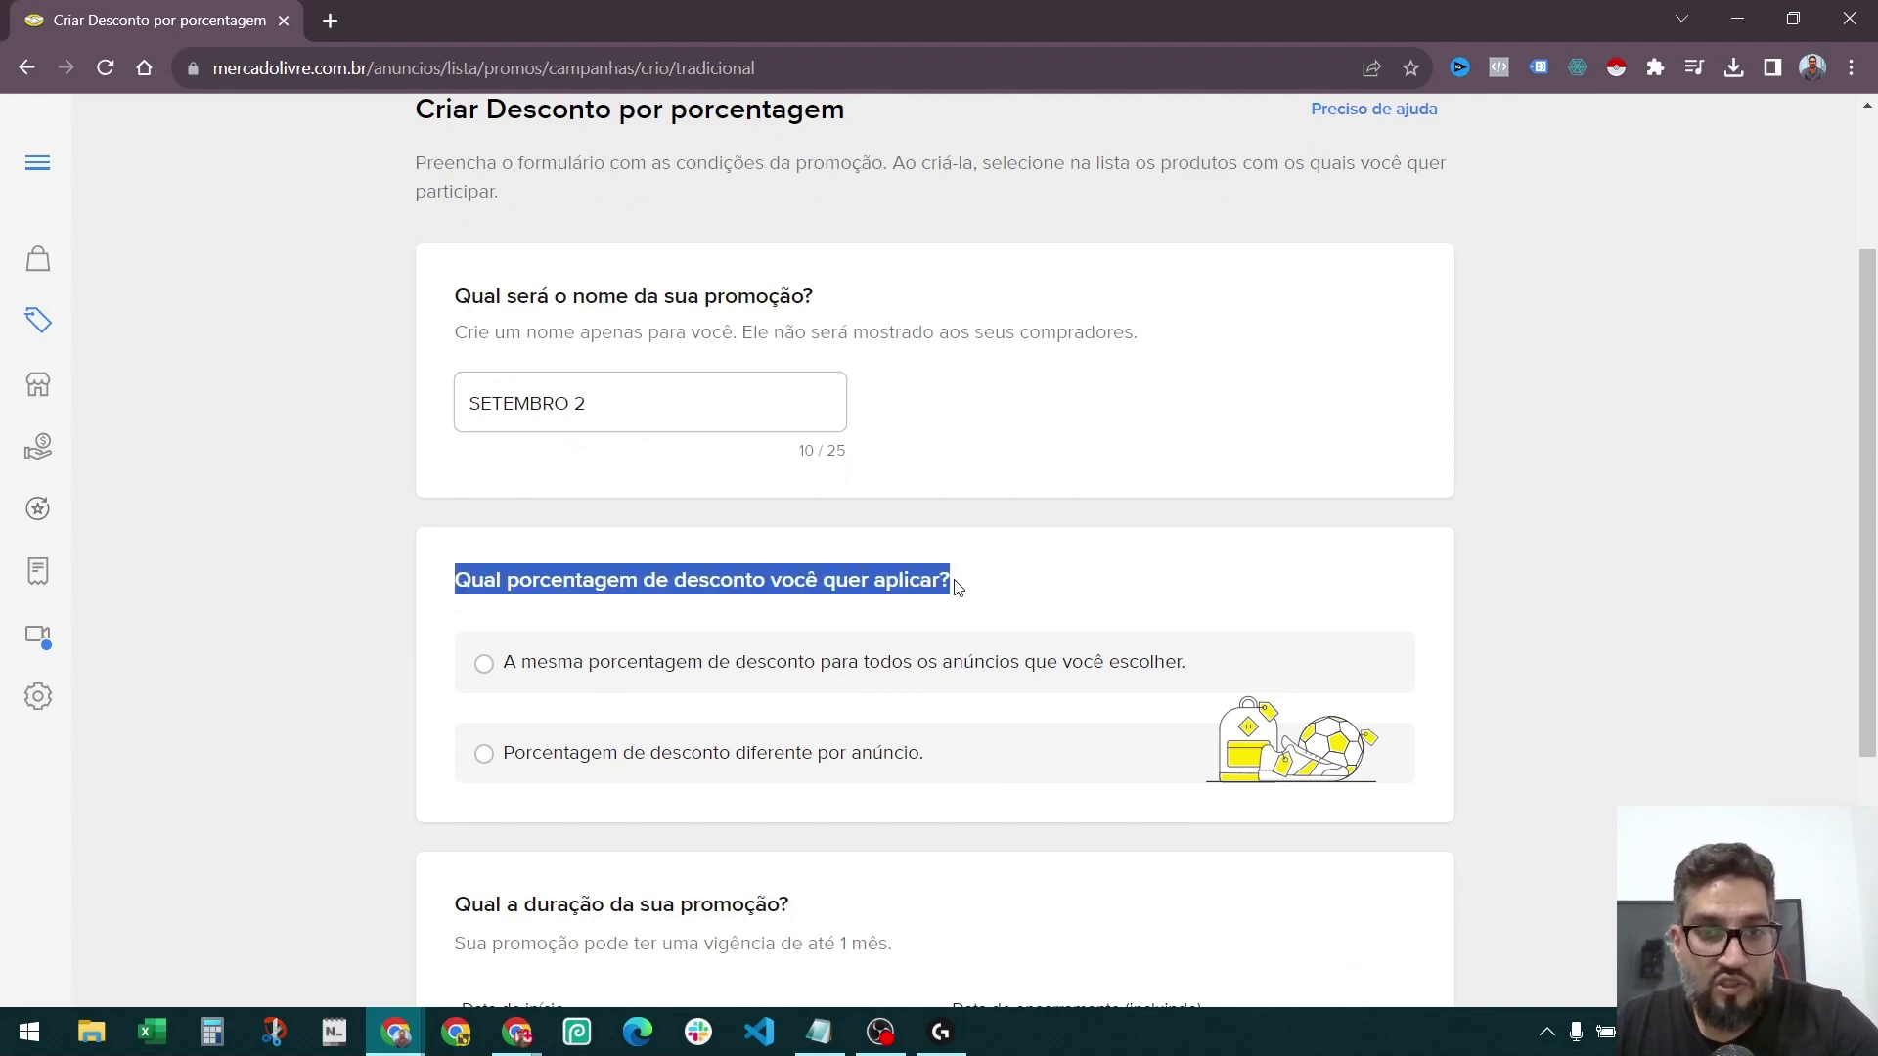
scroll(735, 684, "down", 1)
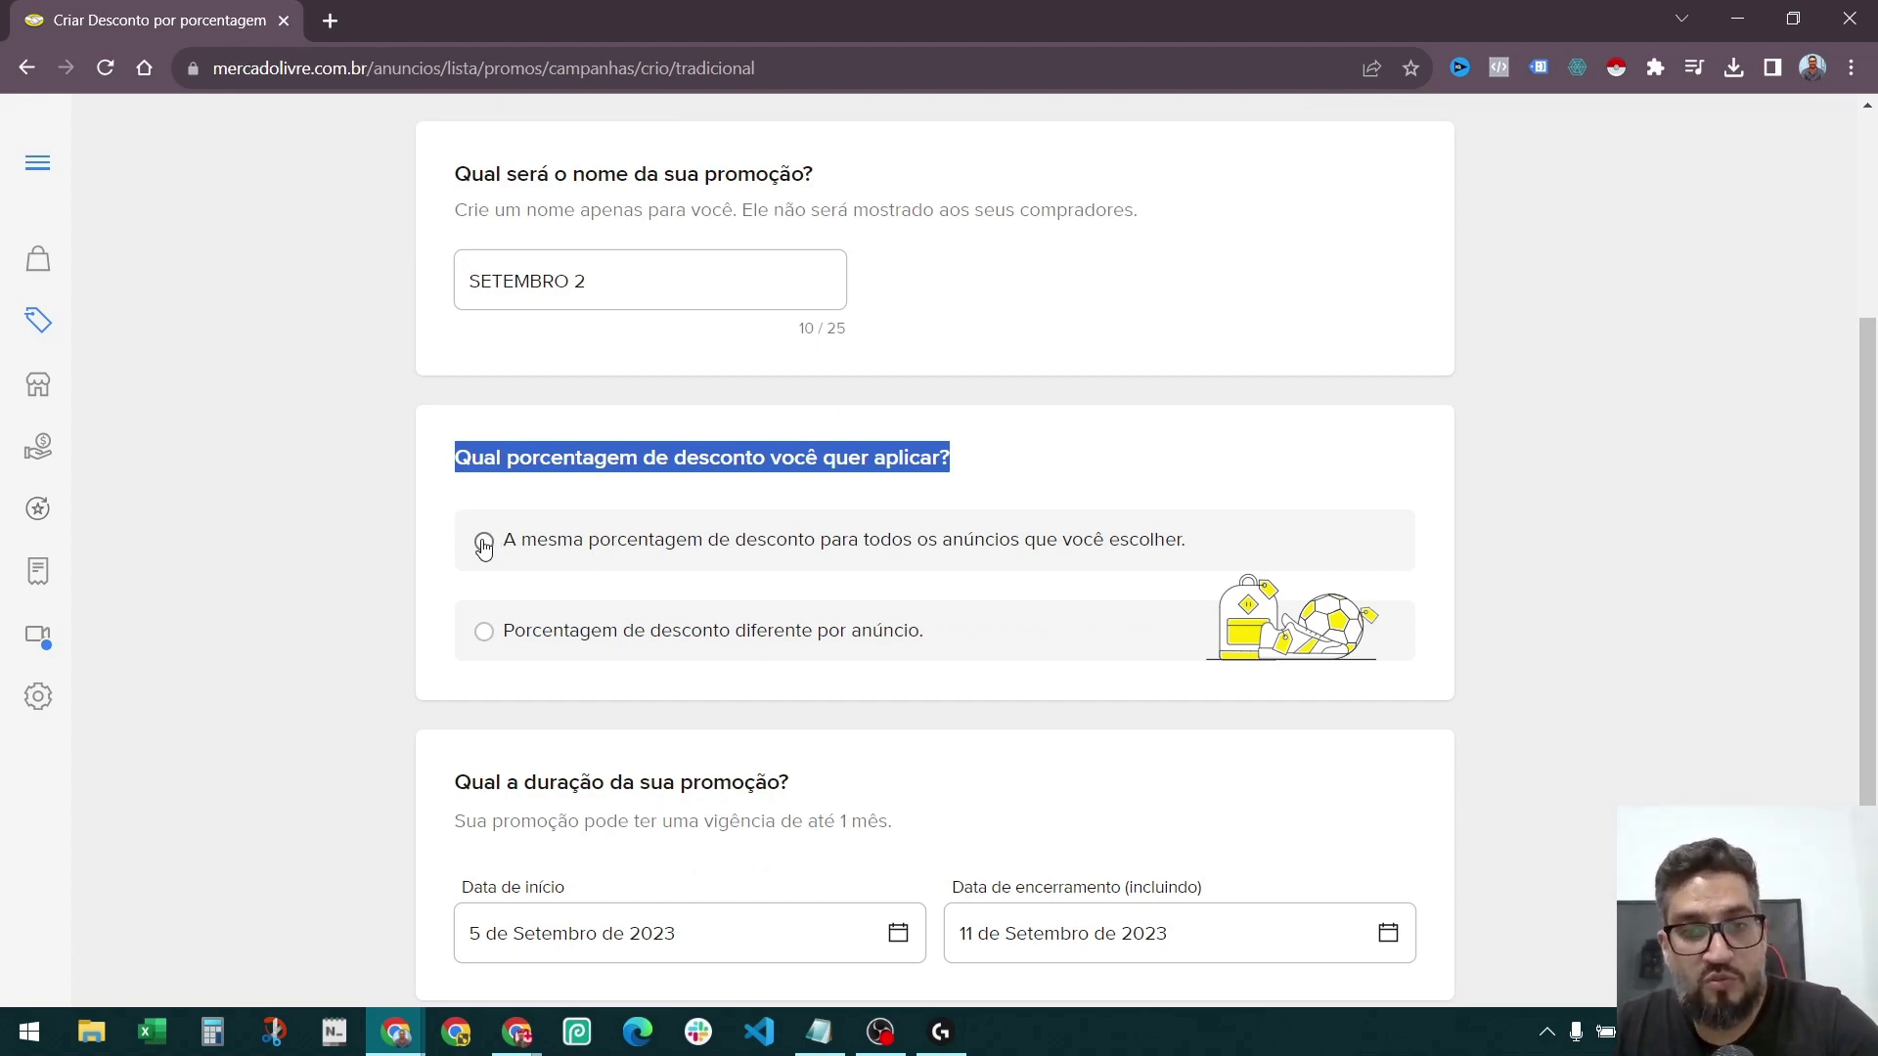
left_click(484, 633)
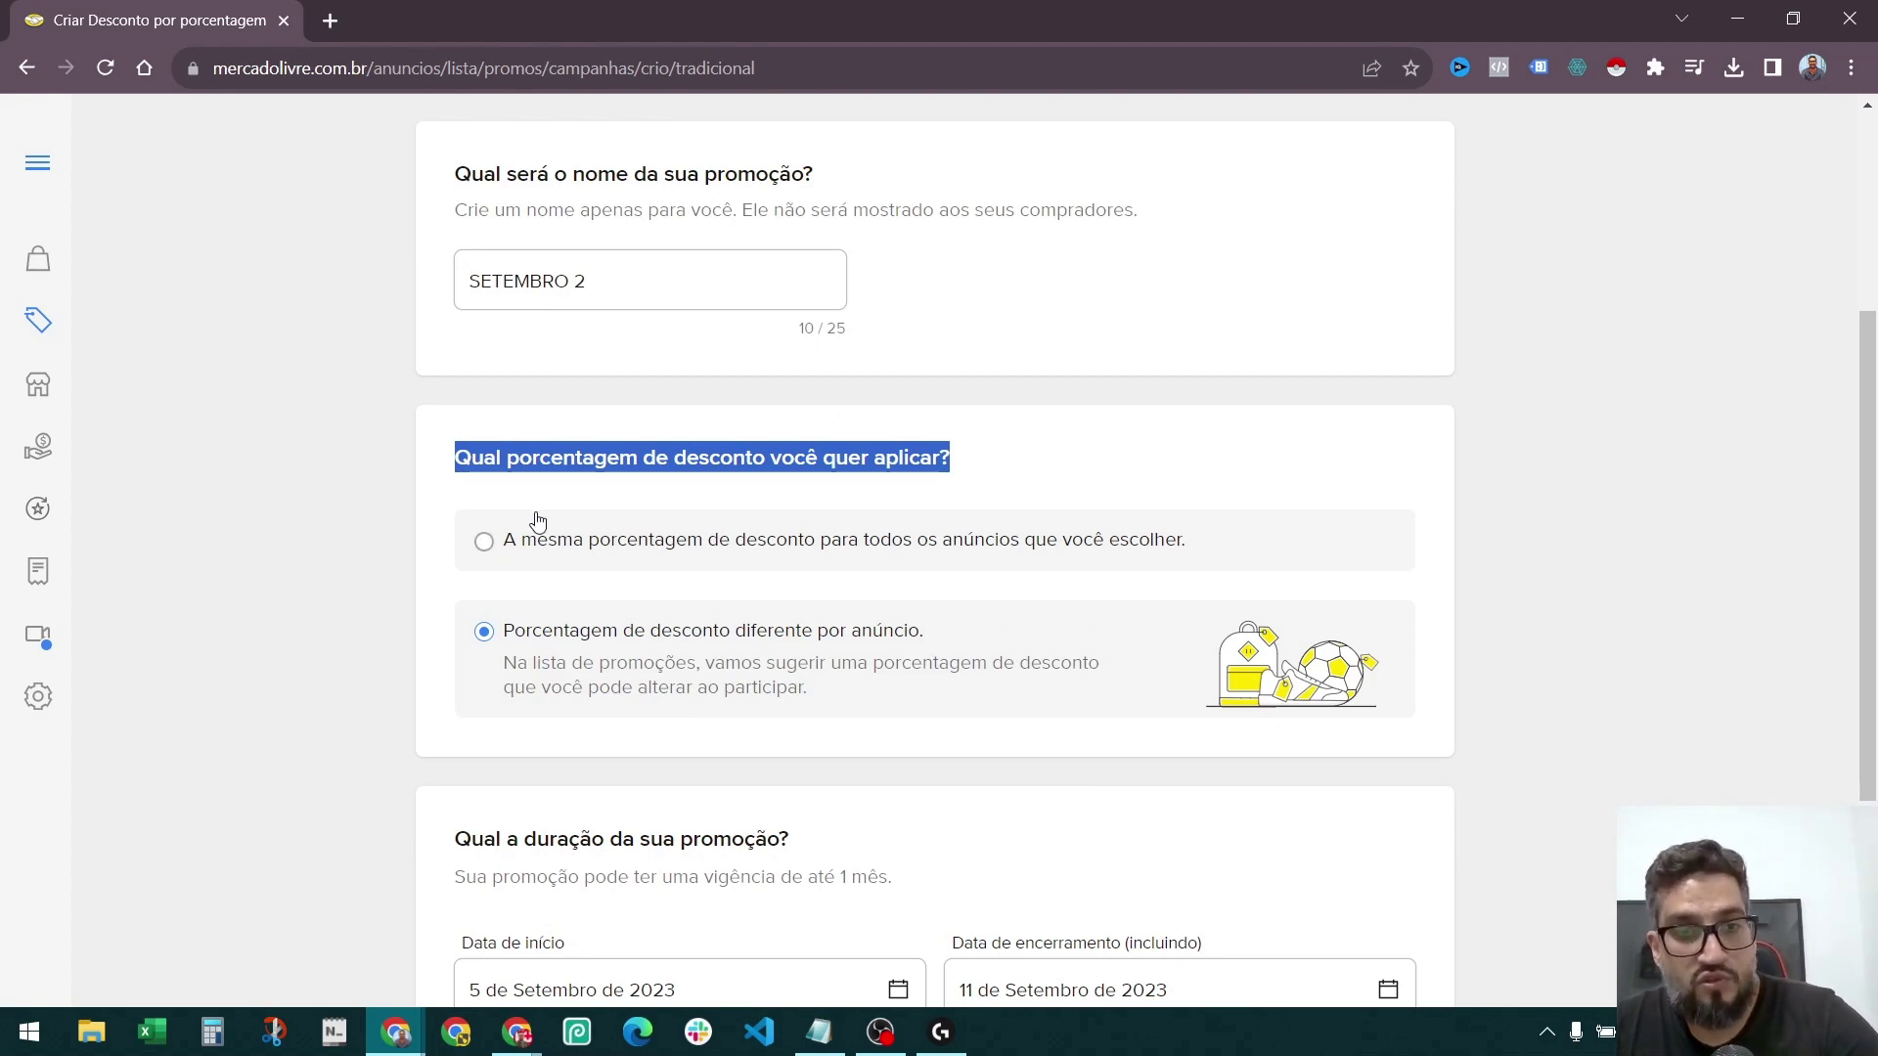
left_click(976, 465)
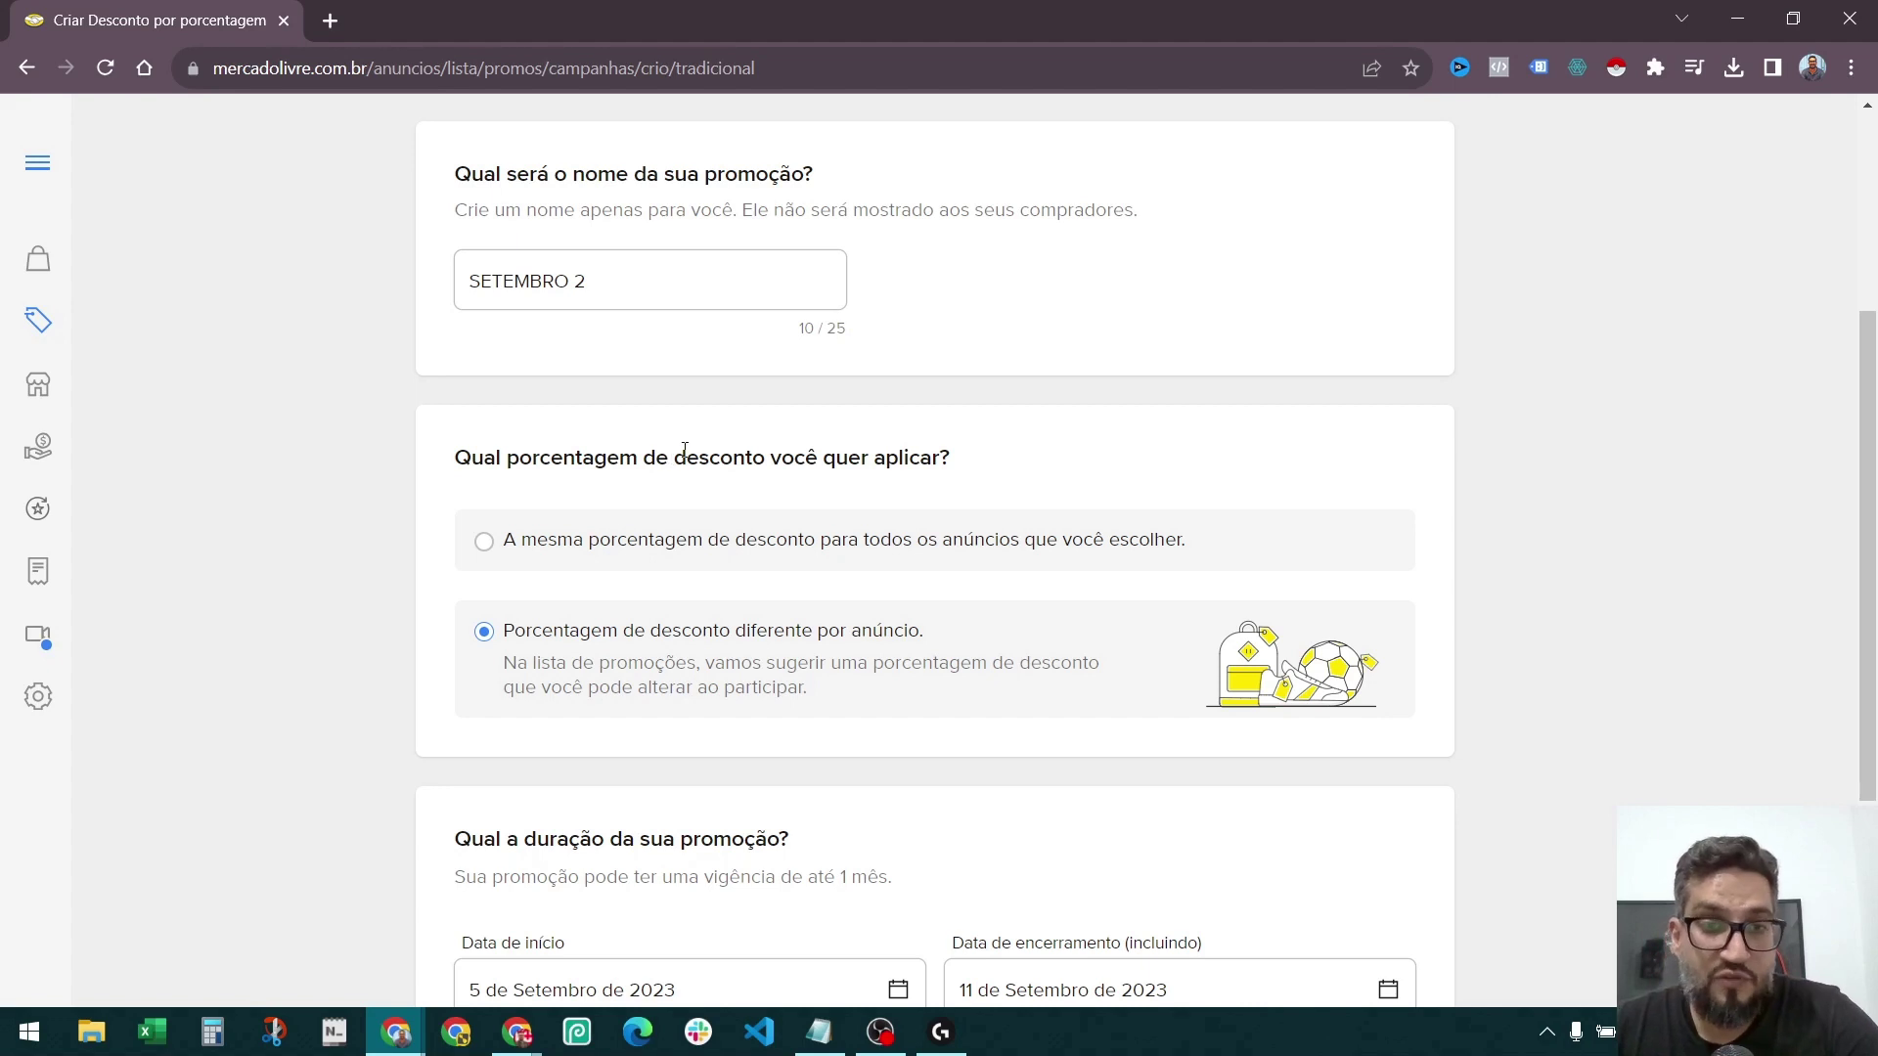
left_click(483, 544)
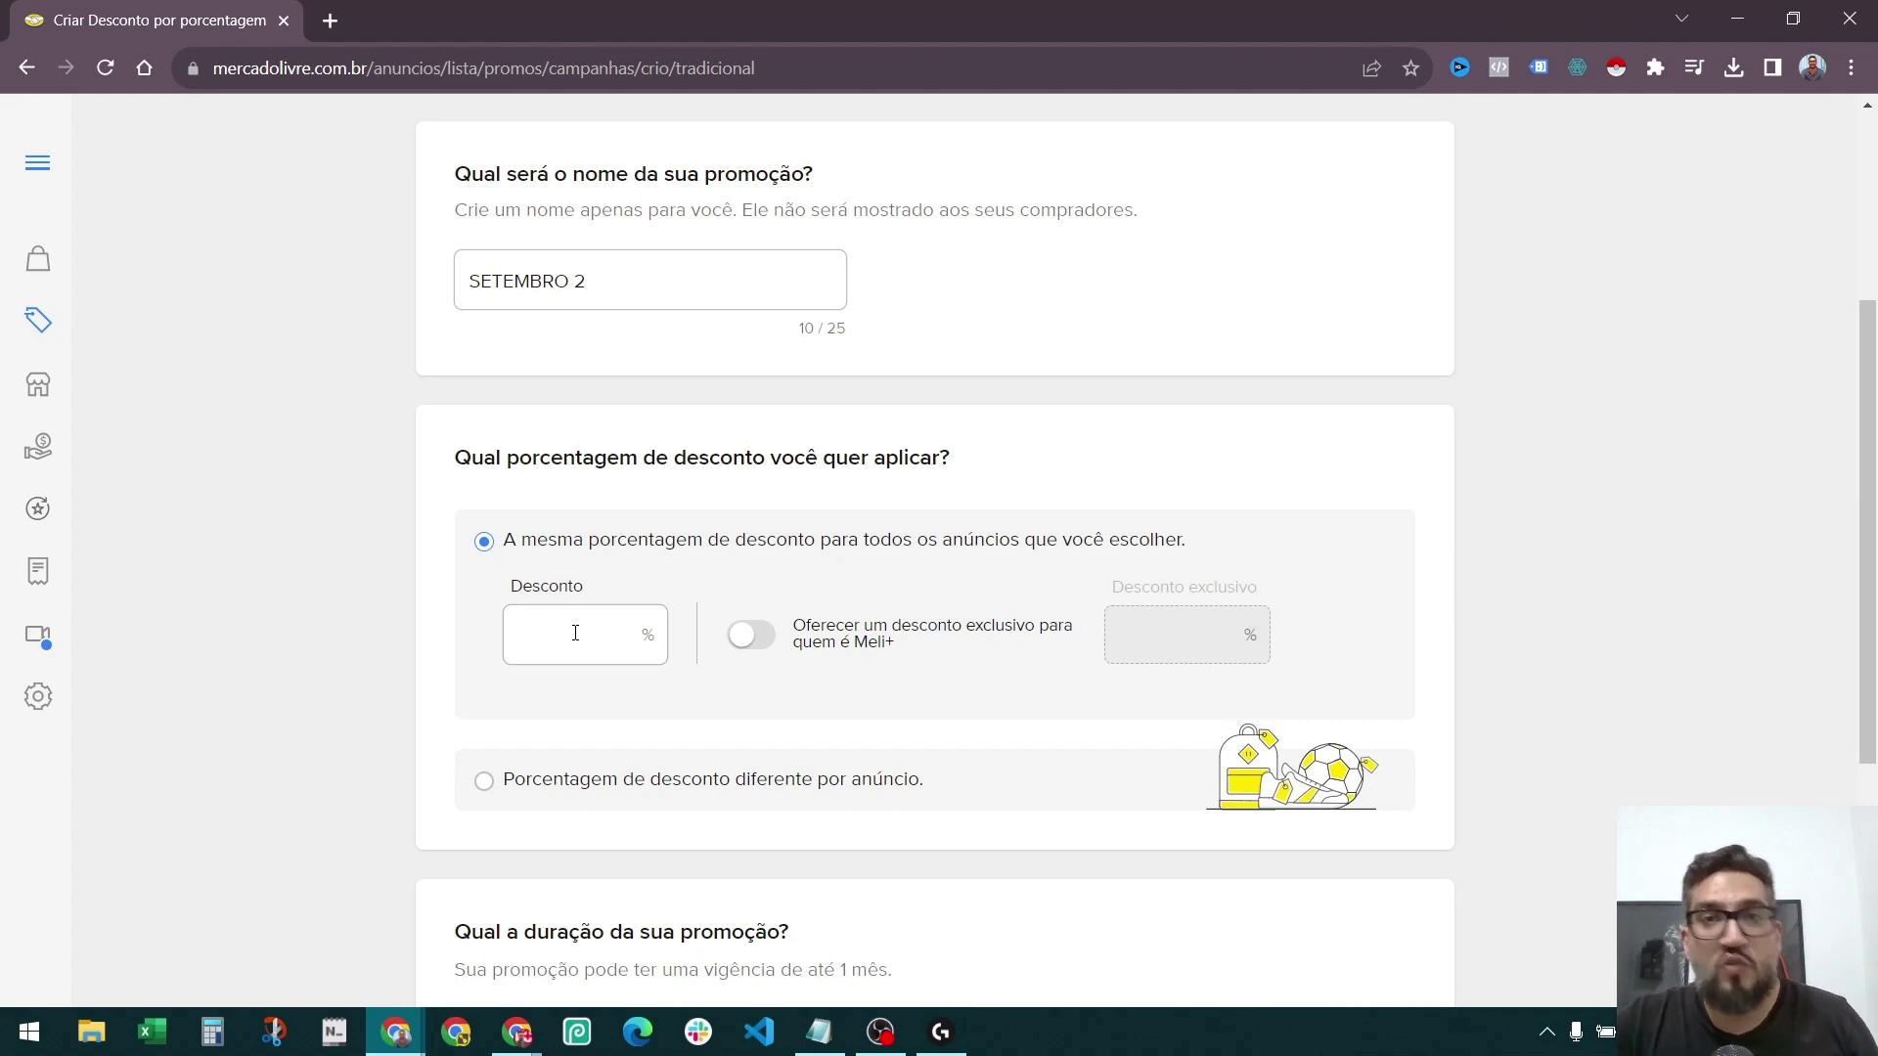
left_click(575, 633)
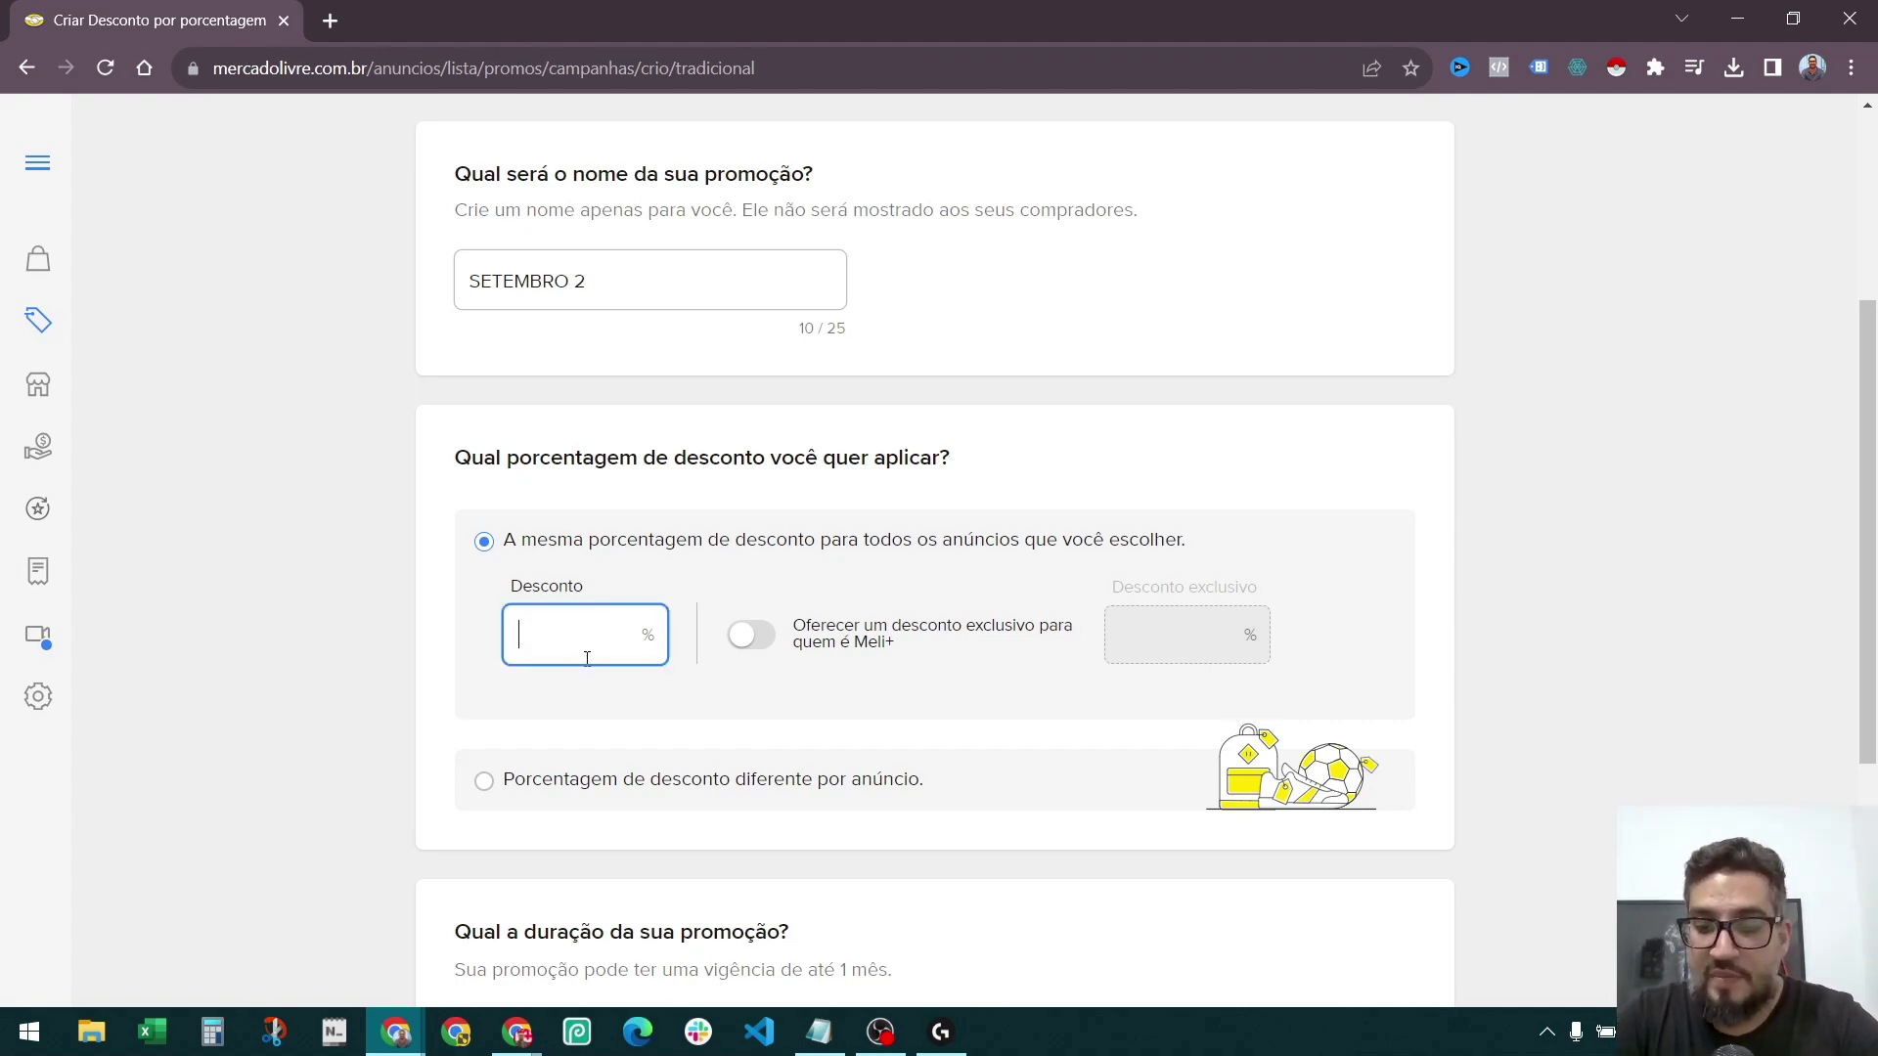
type("14")
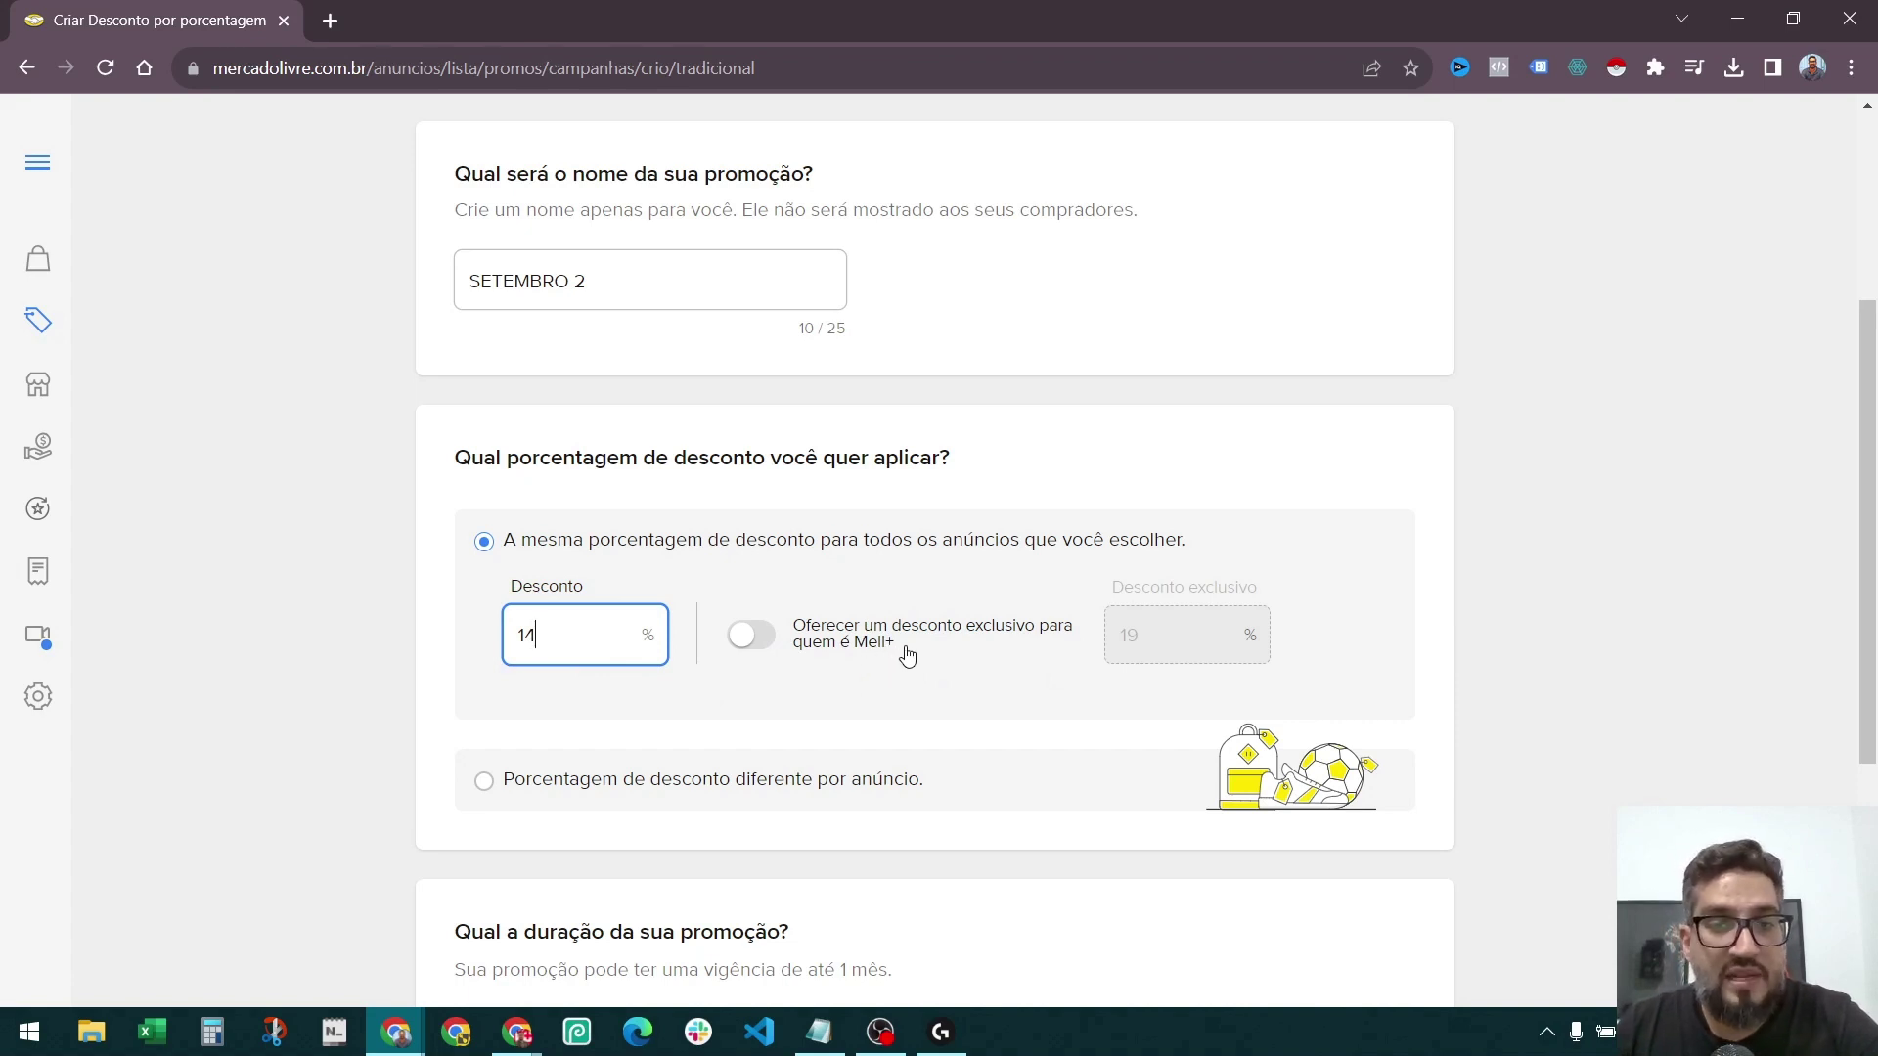
Enable the exclusive discount for Meli+ members, try 16%, and set it to 19%.
left_click(765, 640)
left_click_drag(1161, 637, 1086, 657)
type("16")
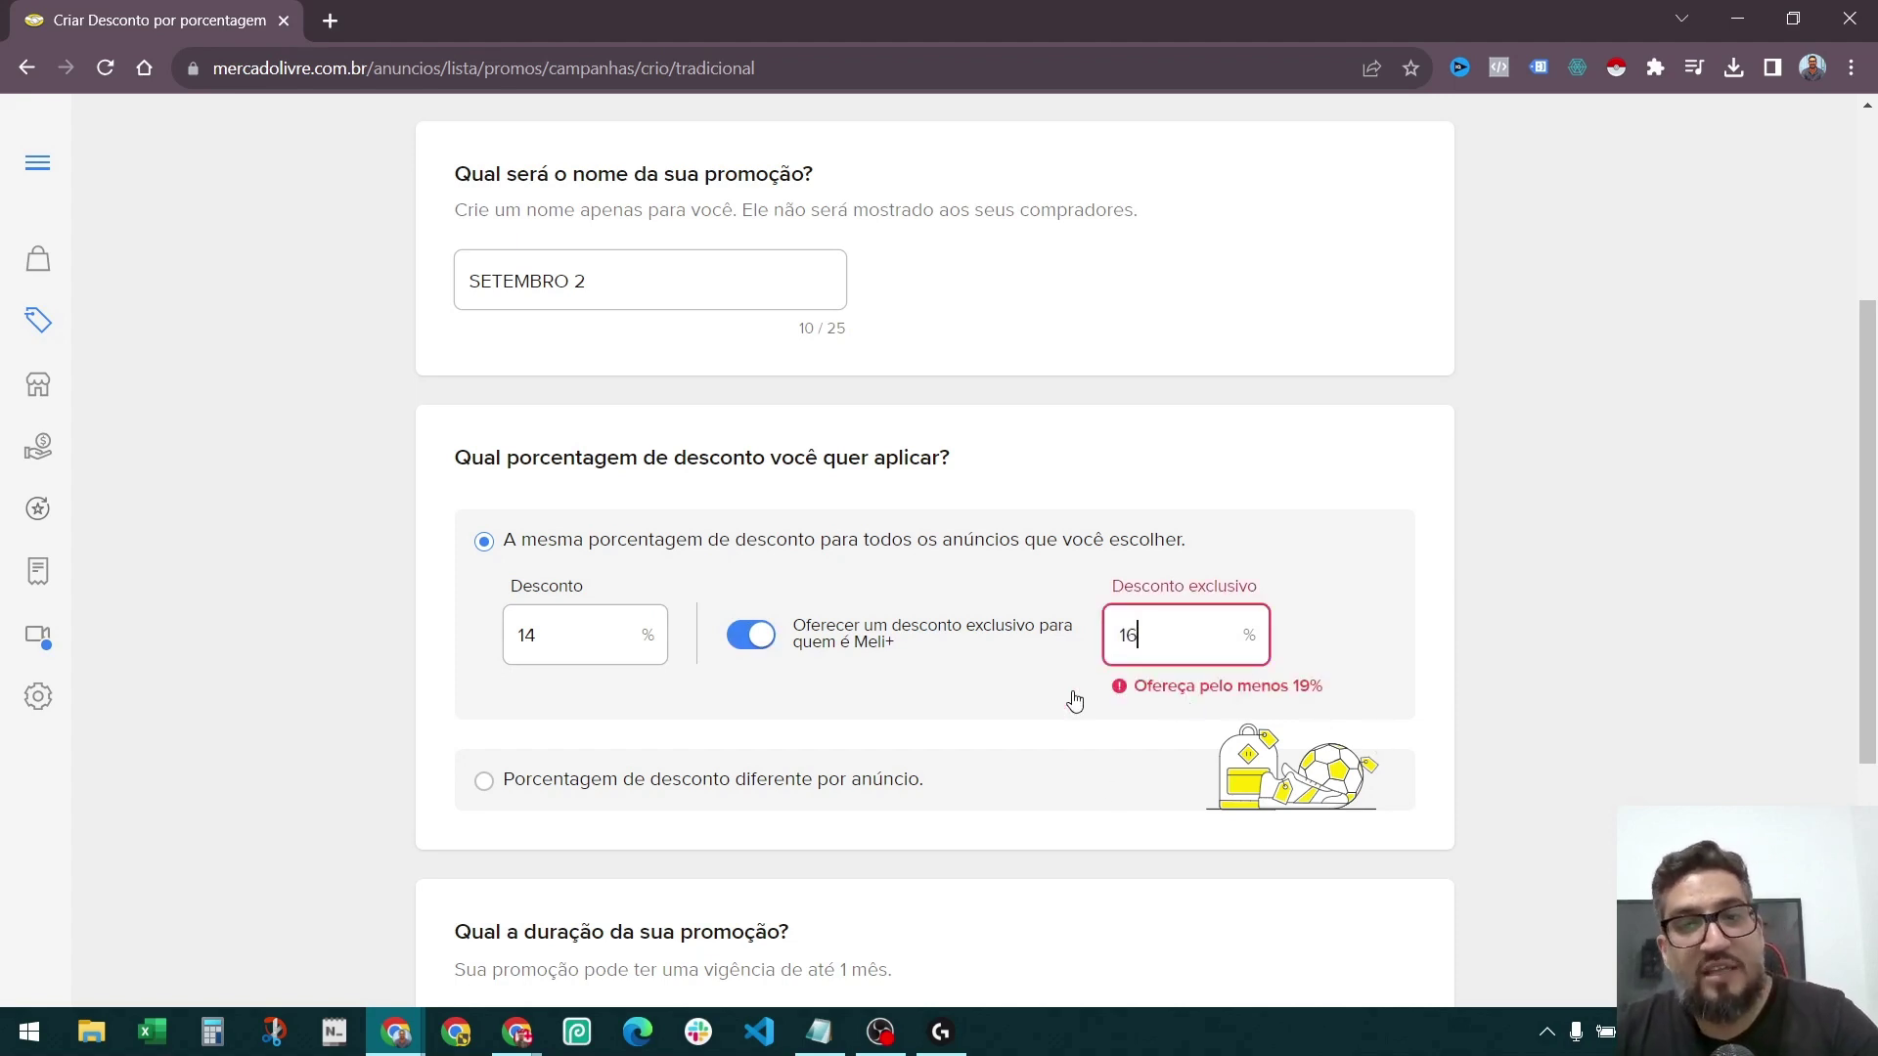
double_click(1179, 635)
key("BackSpace")
type("19")
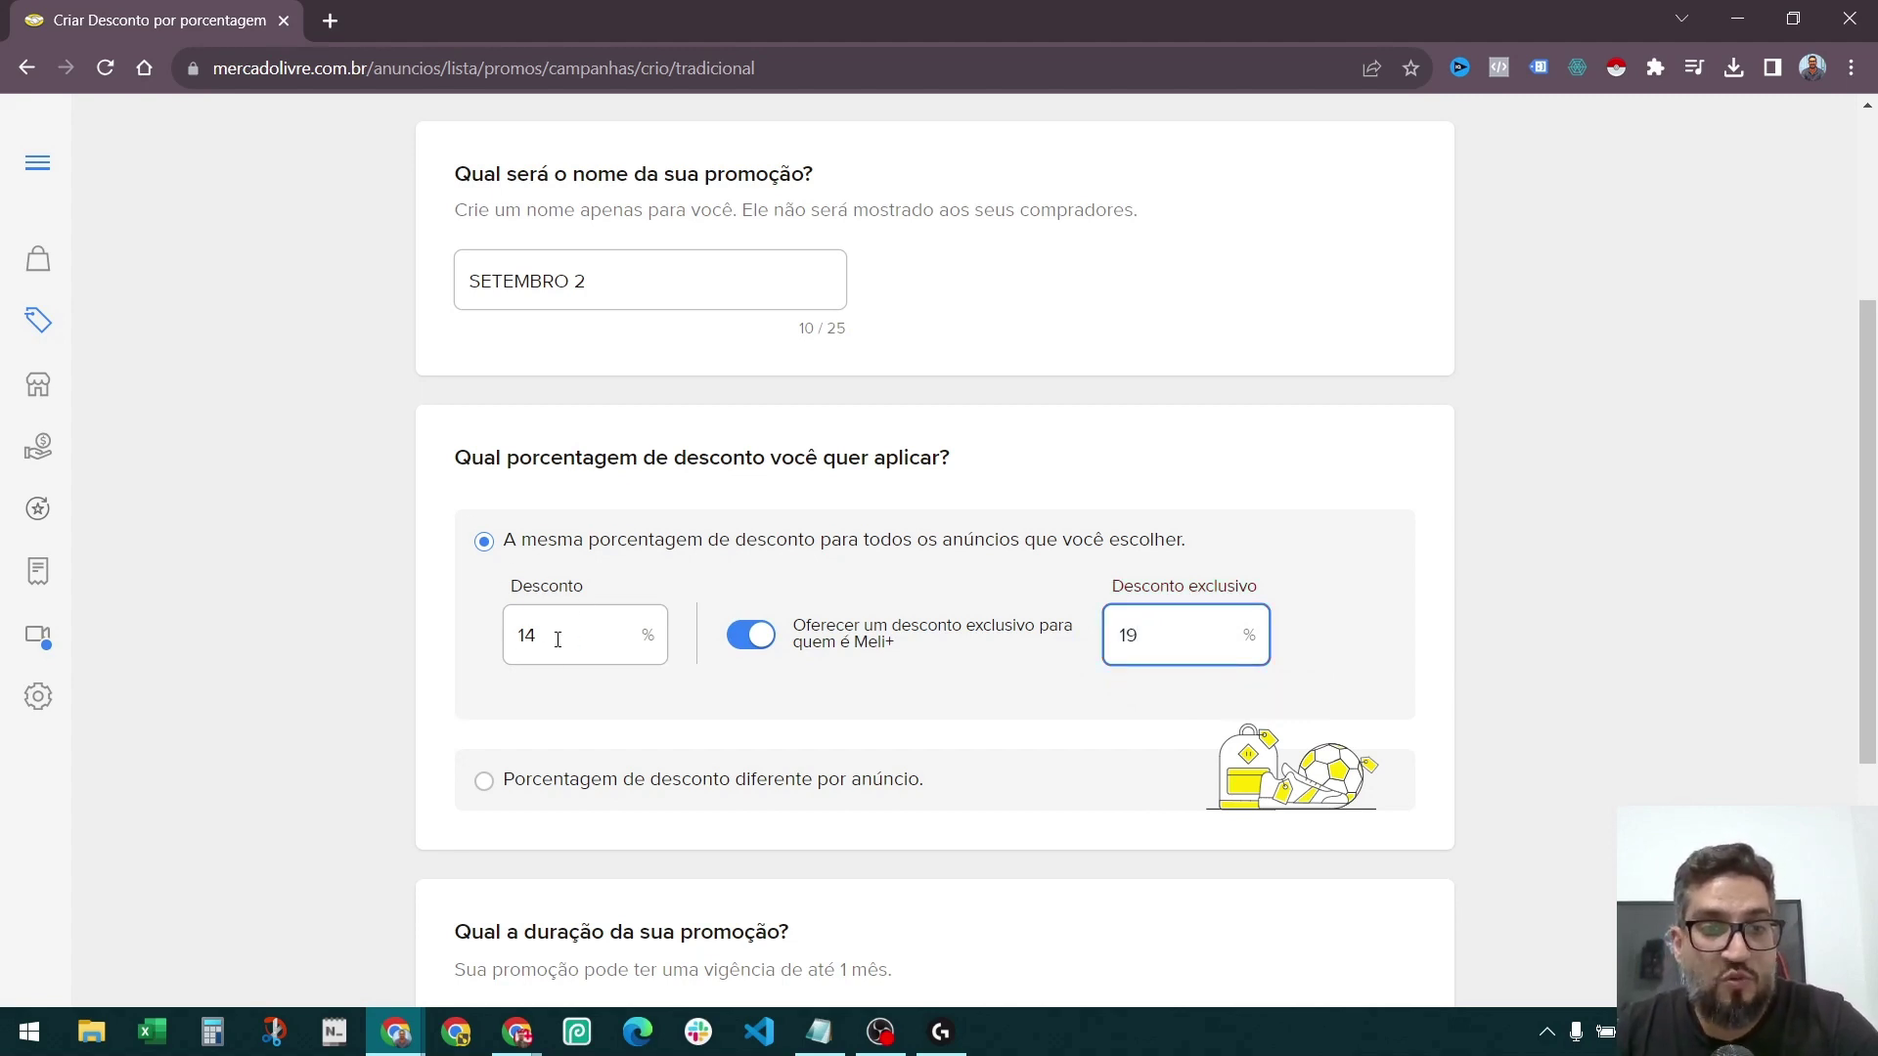
left_click(1457, 638)
Set the general discount to 9% and the exclusive Meli+ discount to 14%.
left_click(585, 636)
left_click_drag(584, 637, 469, 653)
type("15")
key("BackSpace")
type("9")
key("BackSpace")
key("BackSpace")
type("9")
left_click(1183, 633)
left_click_drag(1183, 633, 1105, 640)
type("14")
left_click(1404, 599)
type("1314")
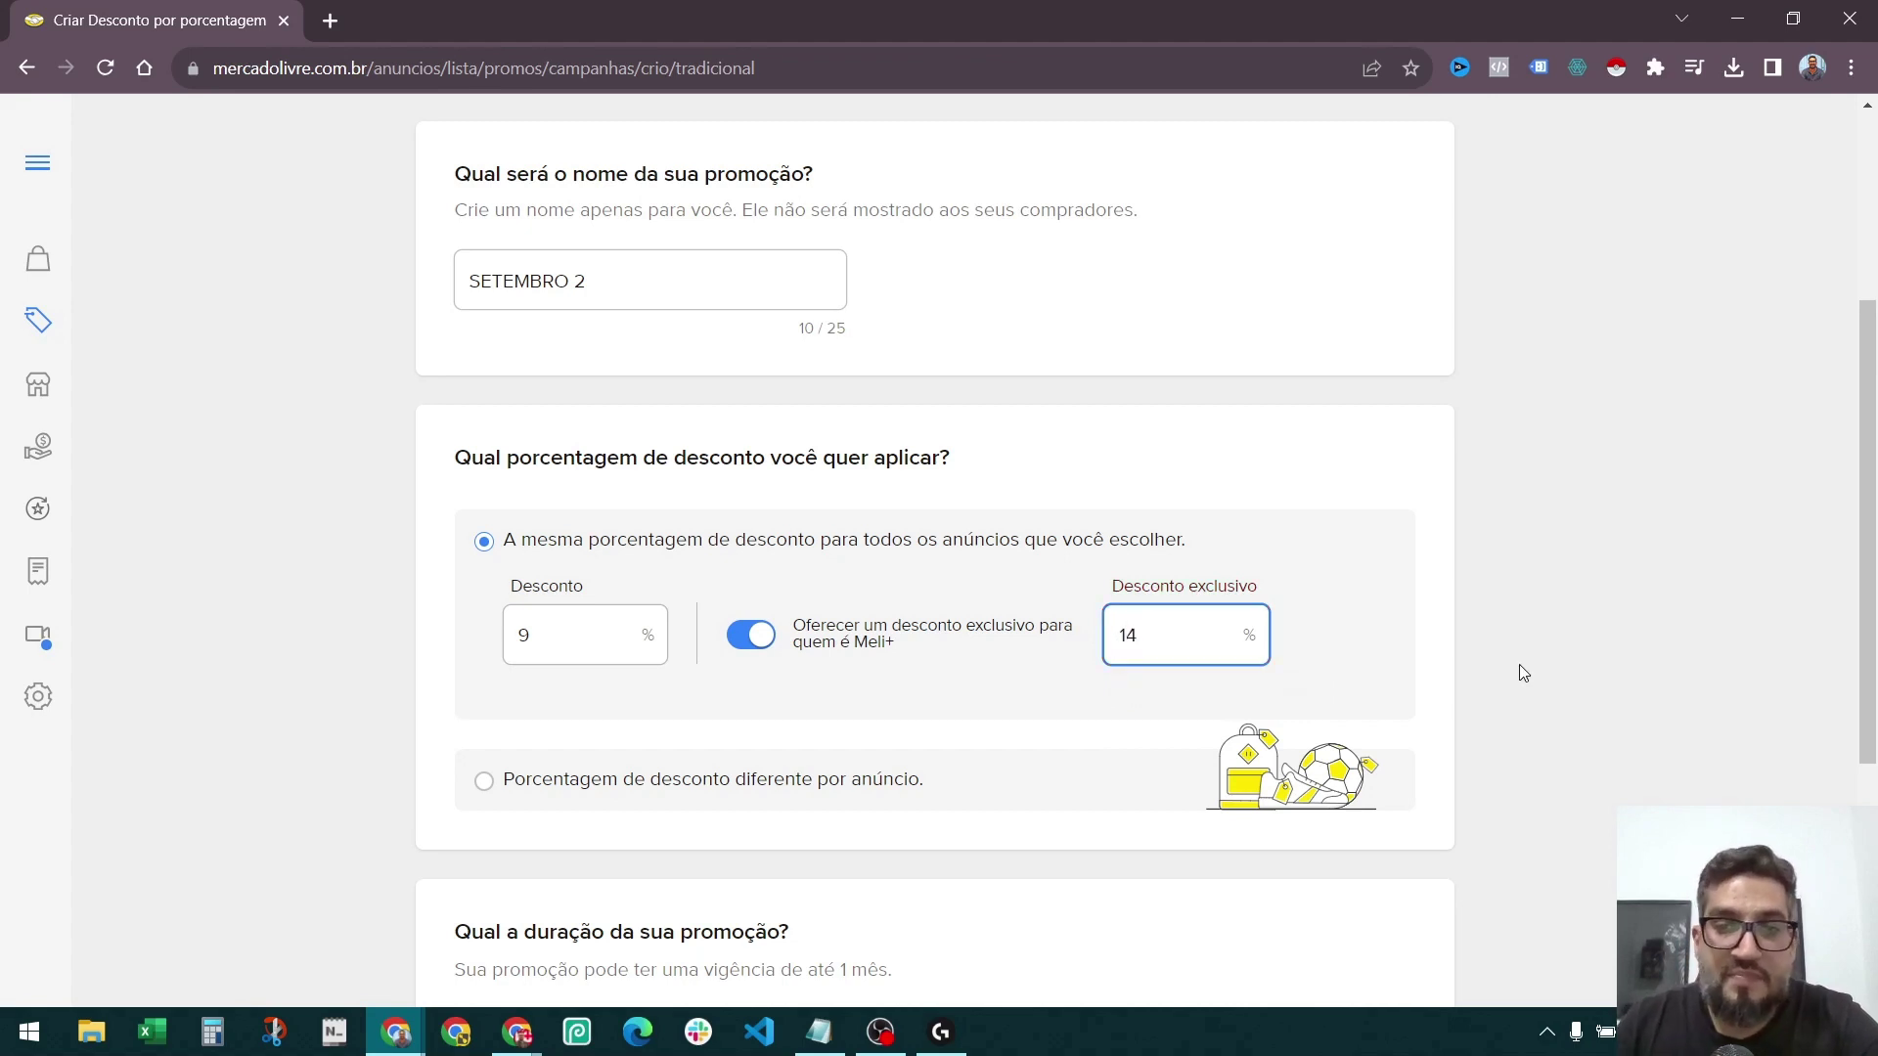
left_click(1517, 663)
Disable the exclusive Meli+ discount and set the general discount back to 14%.
double_click(1128, 635)
key("BackSpace")
left_click(751, 636)
double_click(567, 649)
type("14")
left_click(1431, 630)
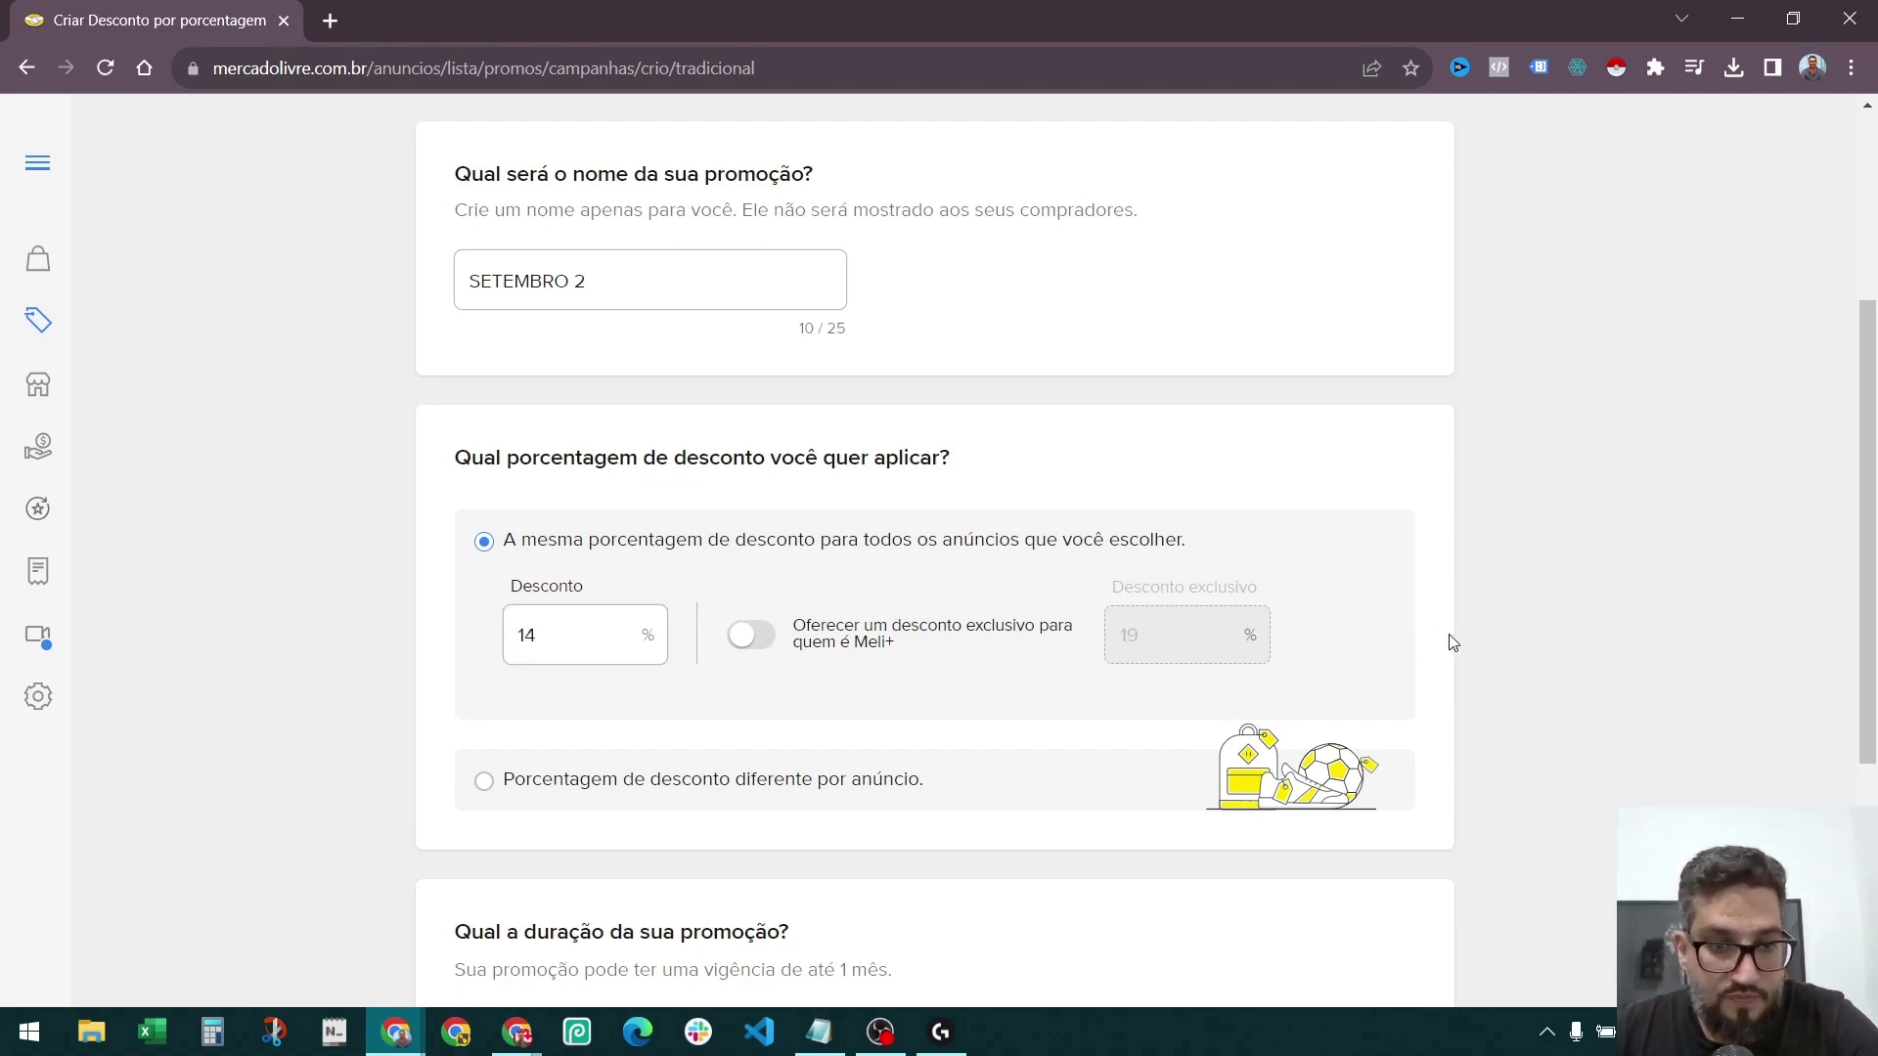
Set the promotion's duration from 23 de Setembro de 2023 to 30 de Setembro de 2023.
scroll(1451, 640, "down", 4)
left_click(694, 670)
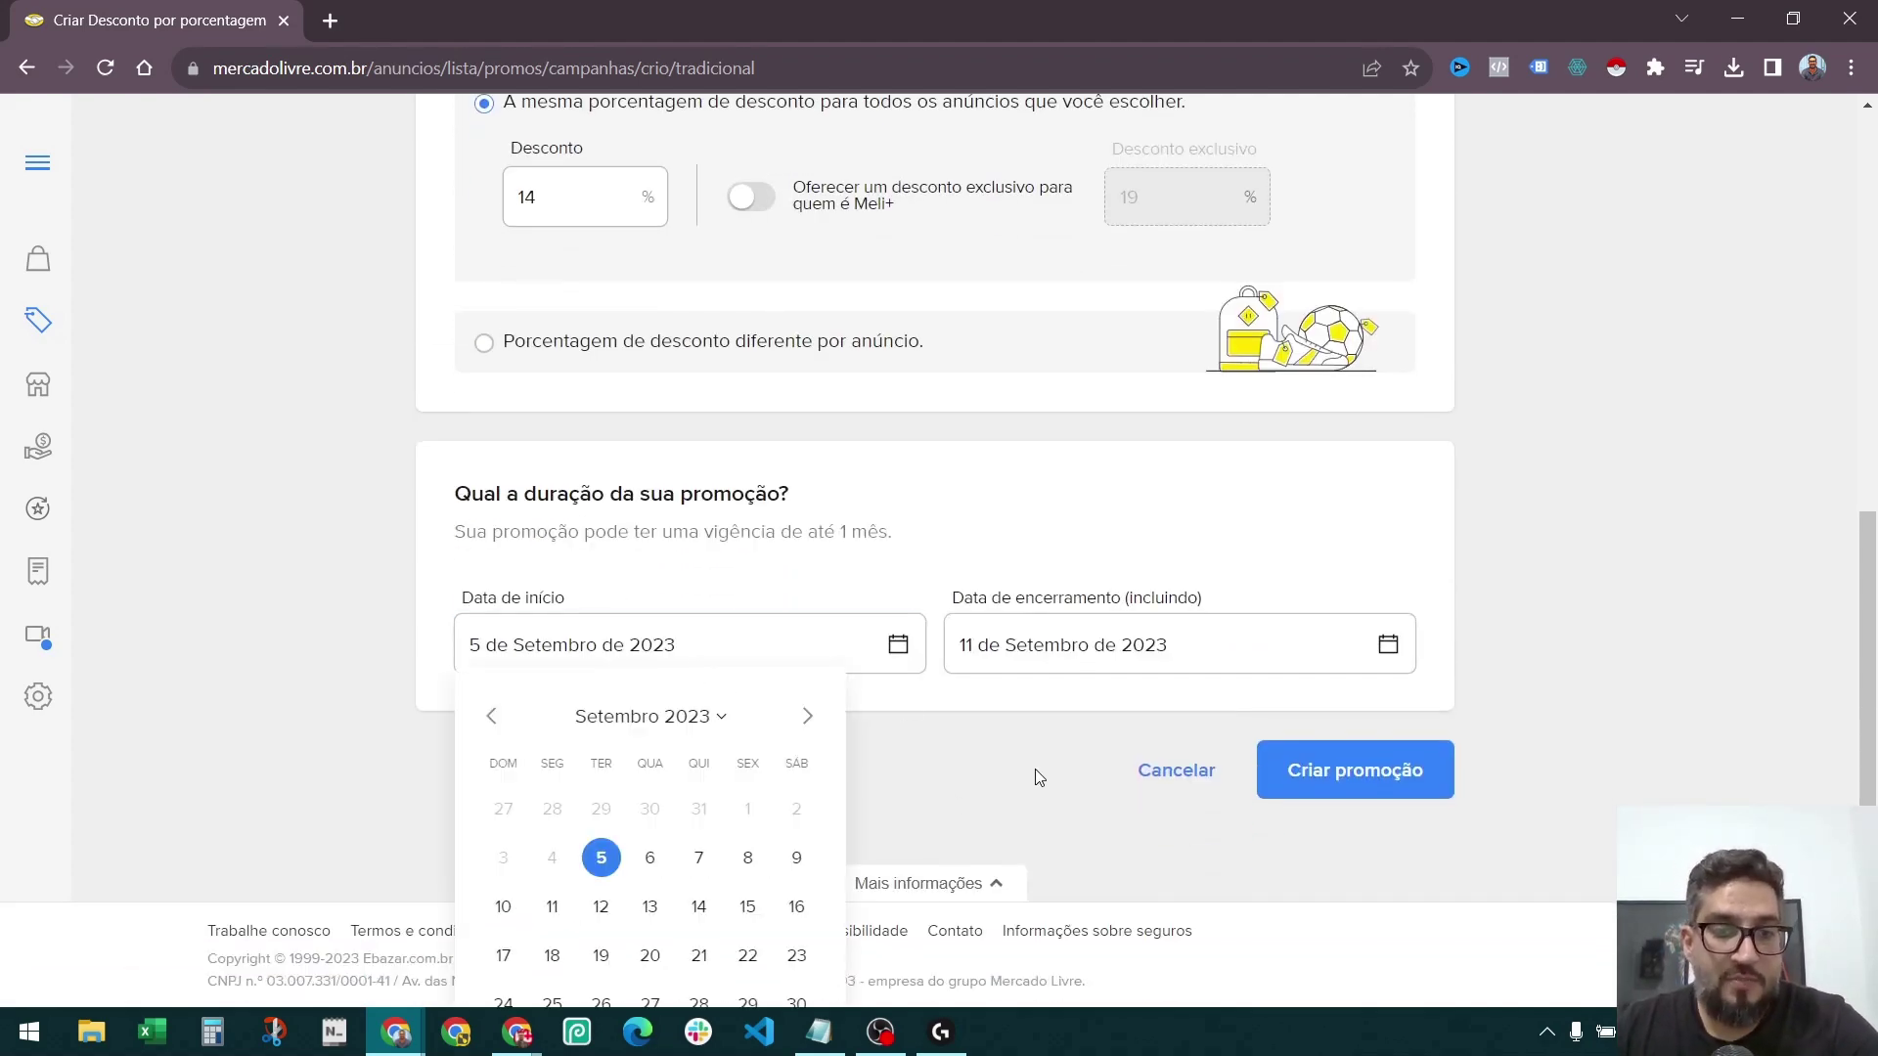
scroll(1029, 757, "down", 1)
left_click(808, 675)
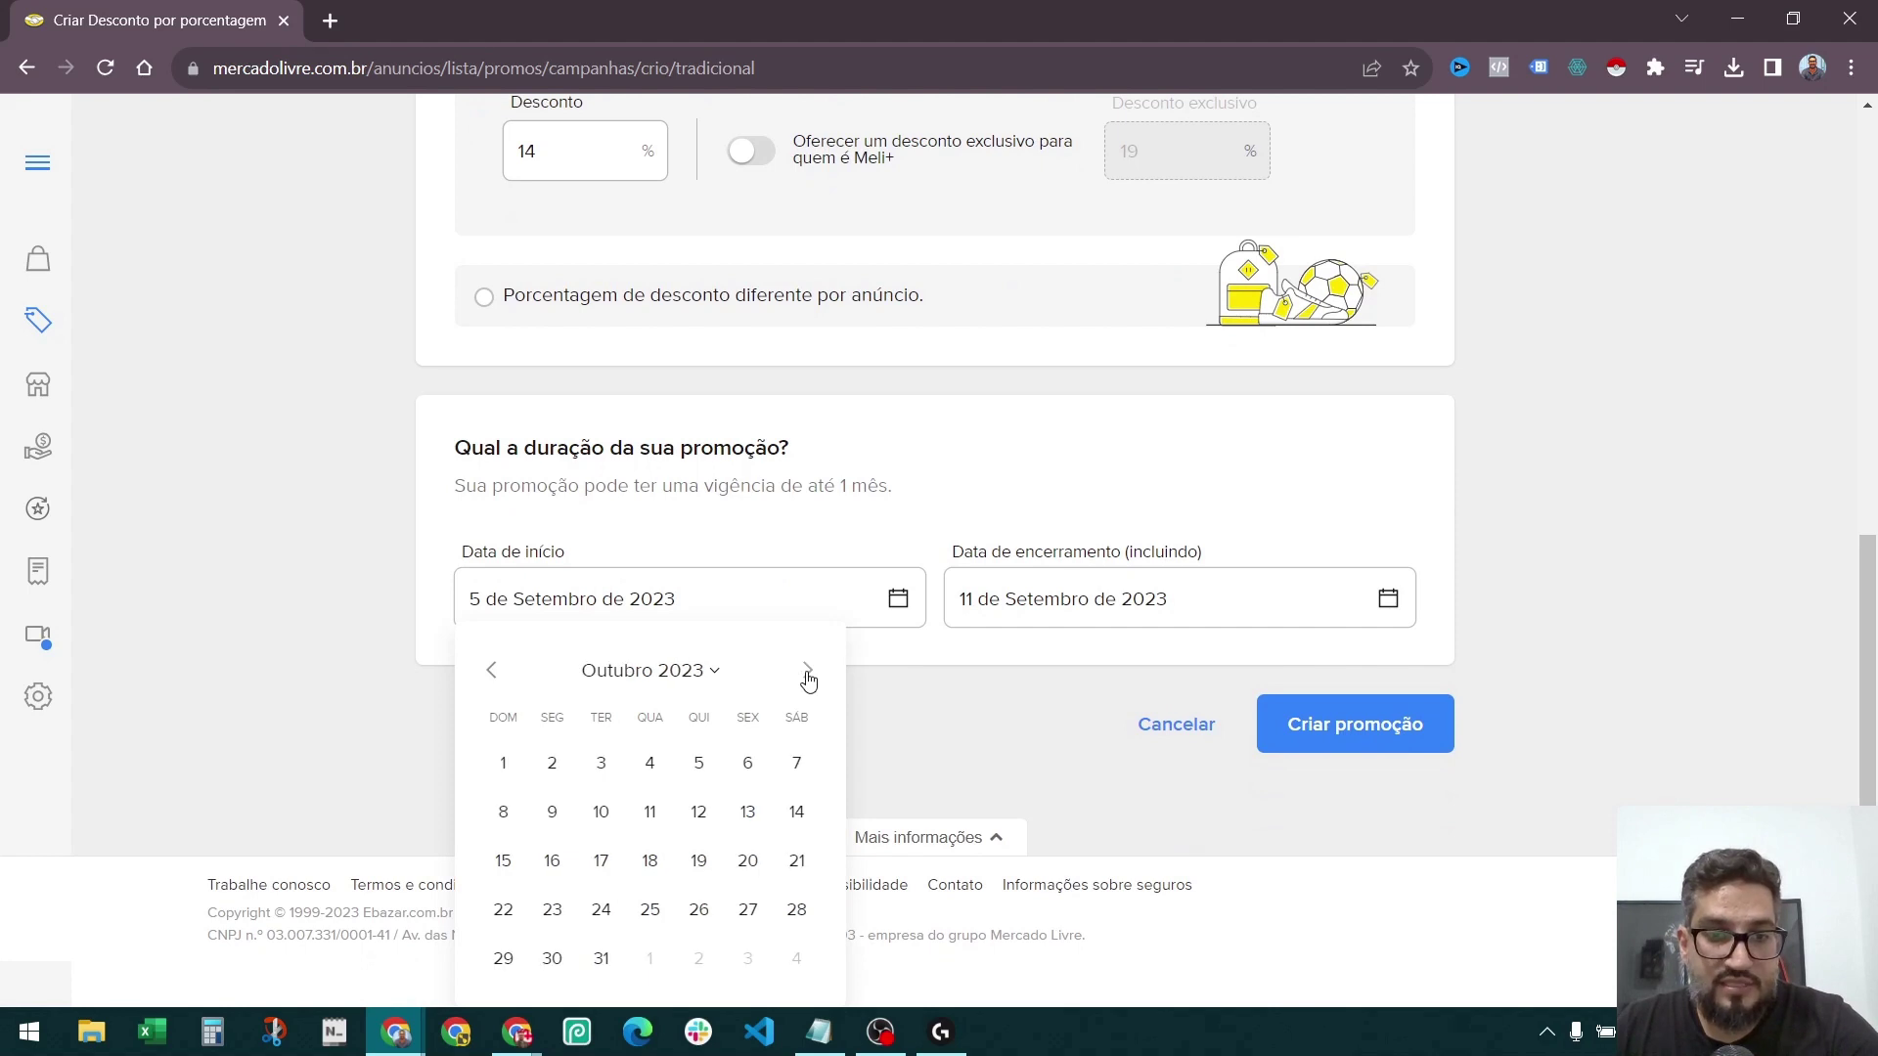
left_click(493, 674)
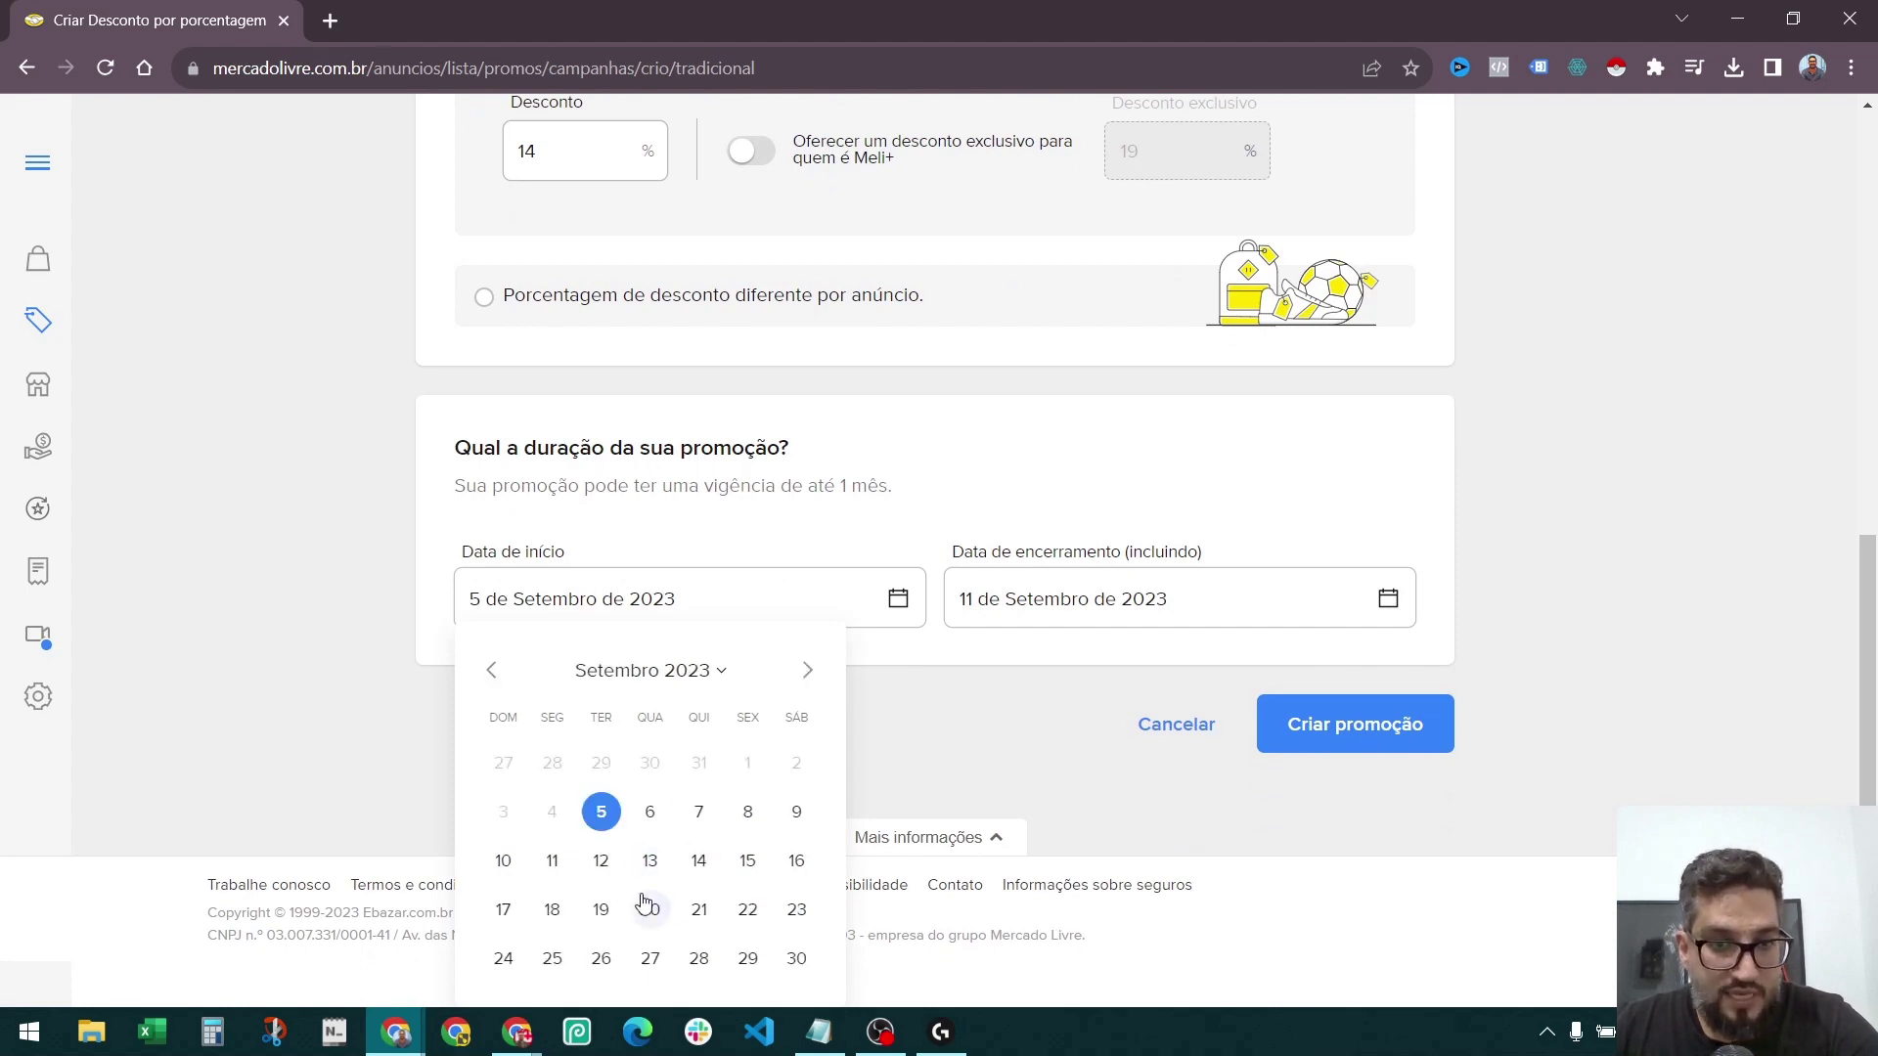
left_click(796, 910)
left_click(1152, 645)
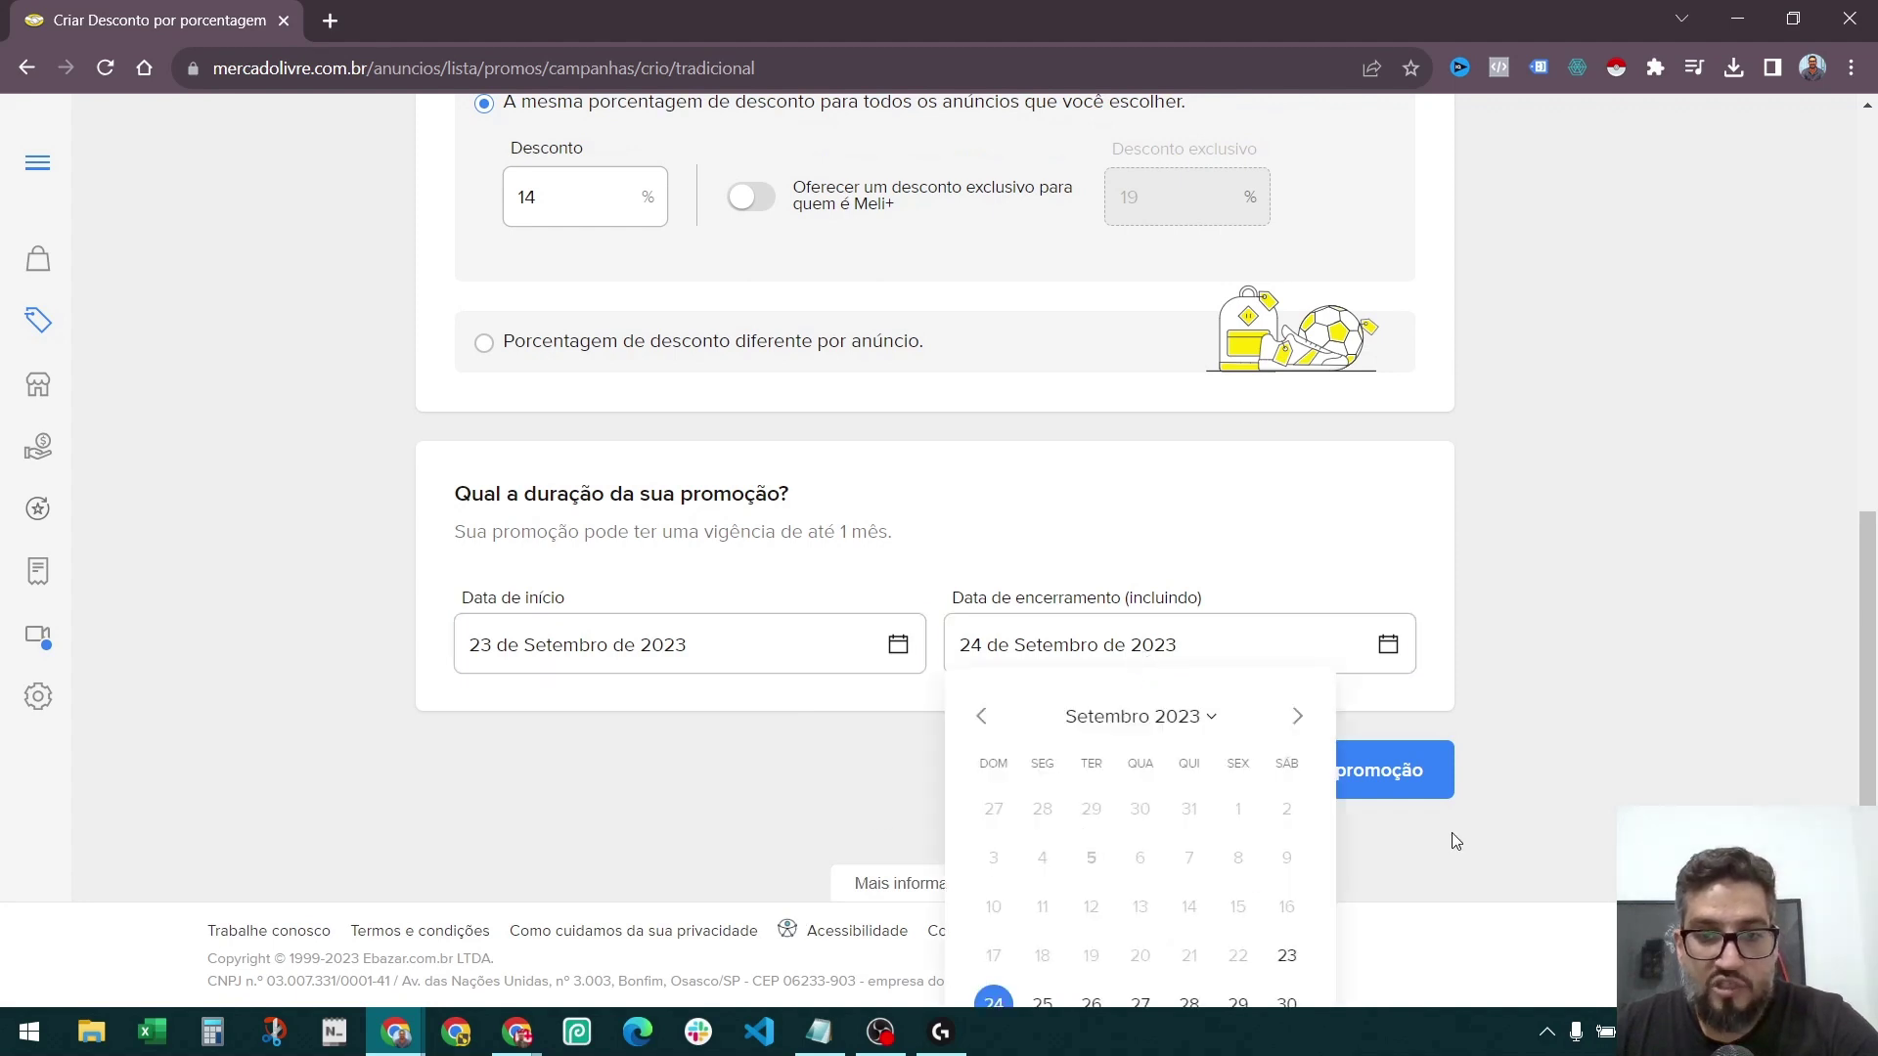
left_click(1298, 671)
left_click(1298, 671)
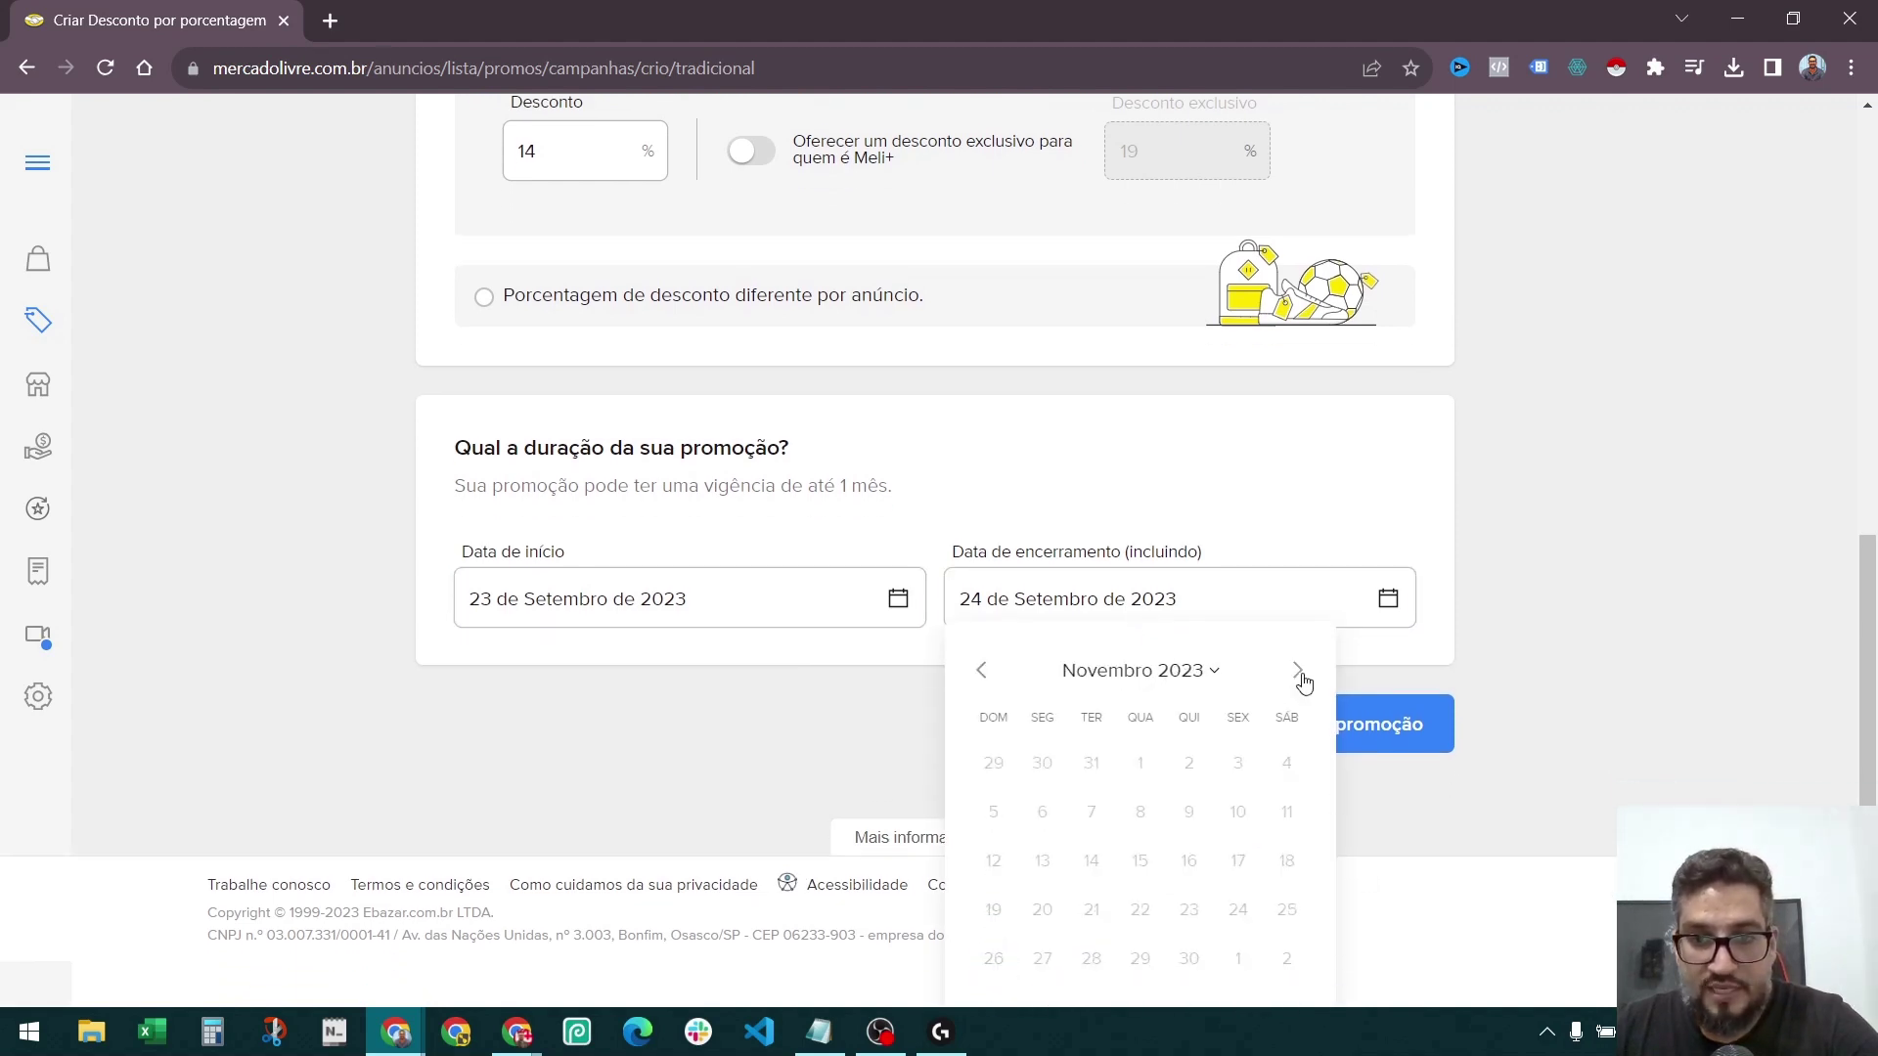
left_click(983, 671)
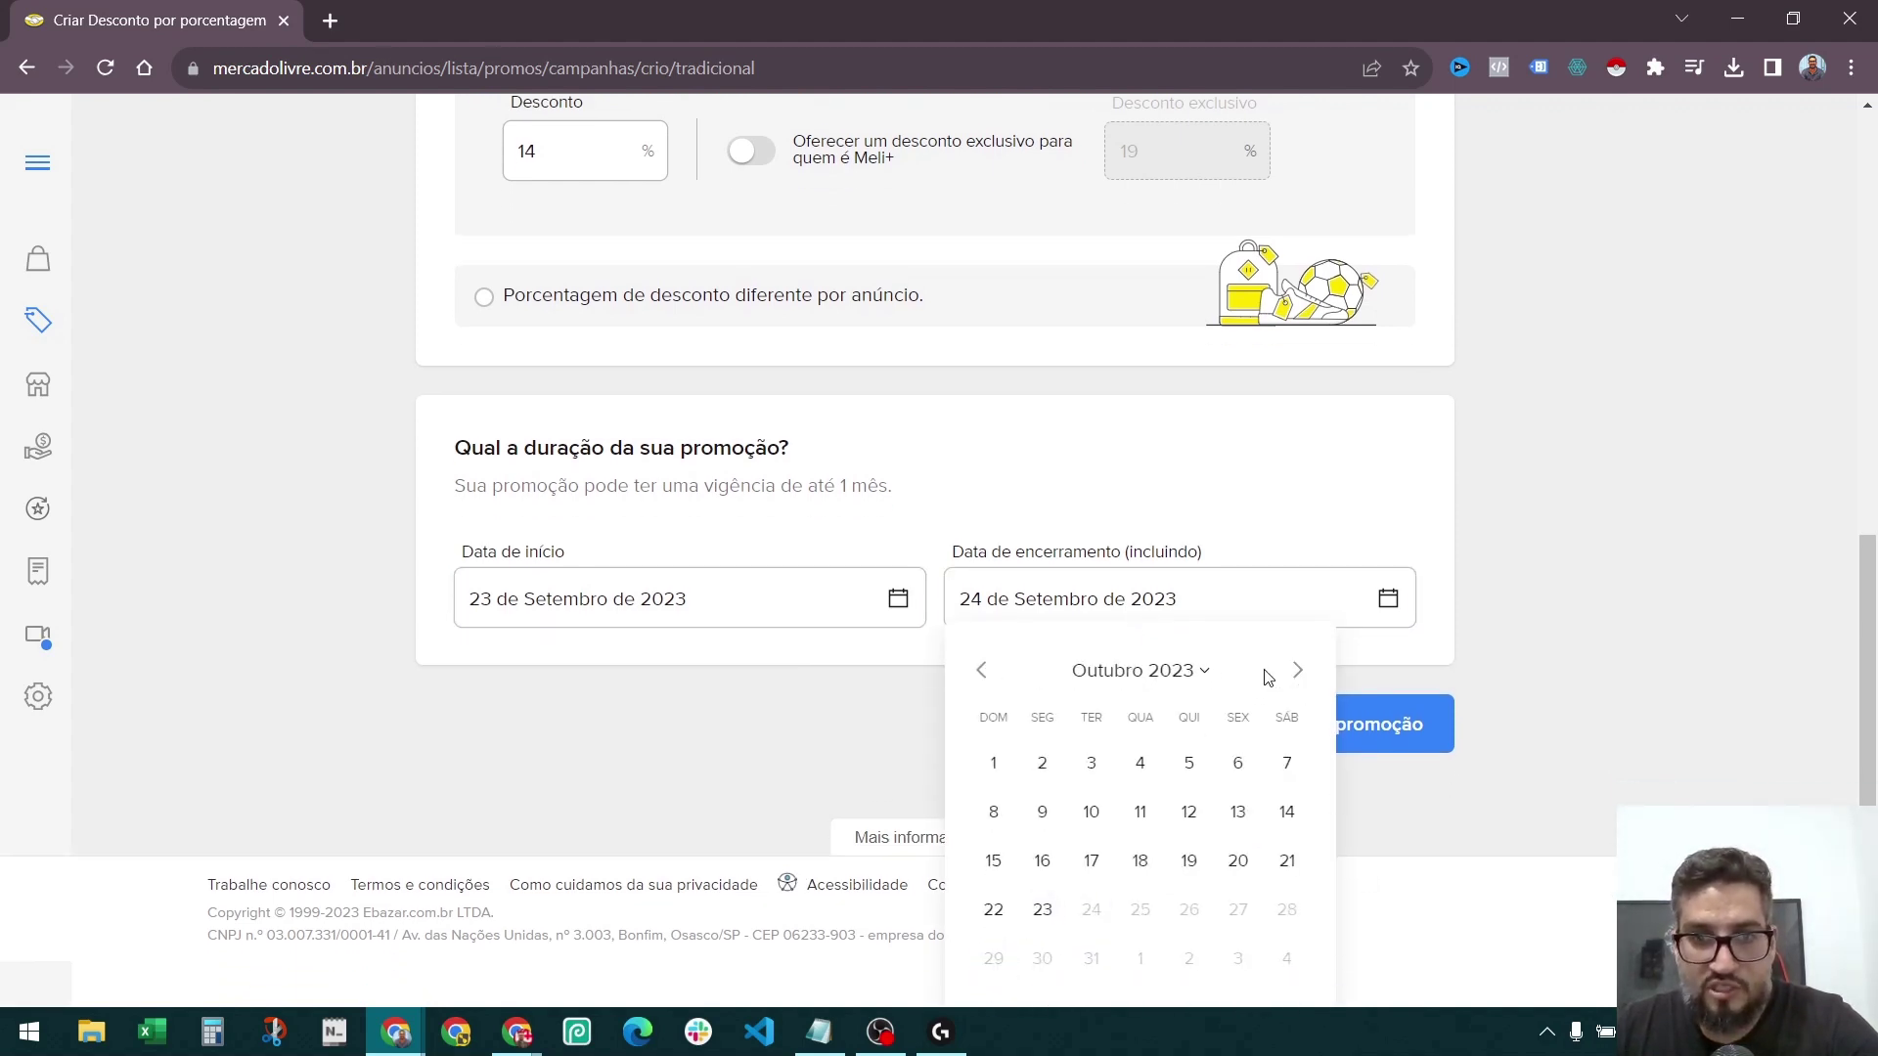
left_click(981, 671)
left_click(1286, 958)
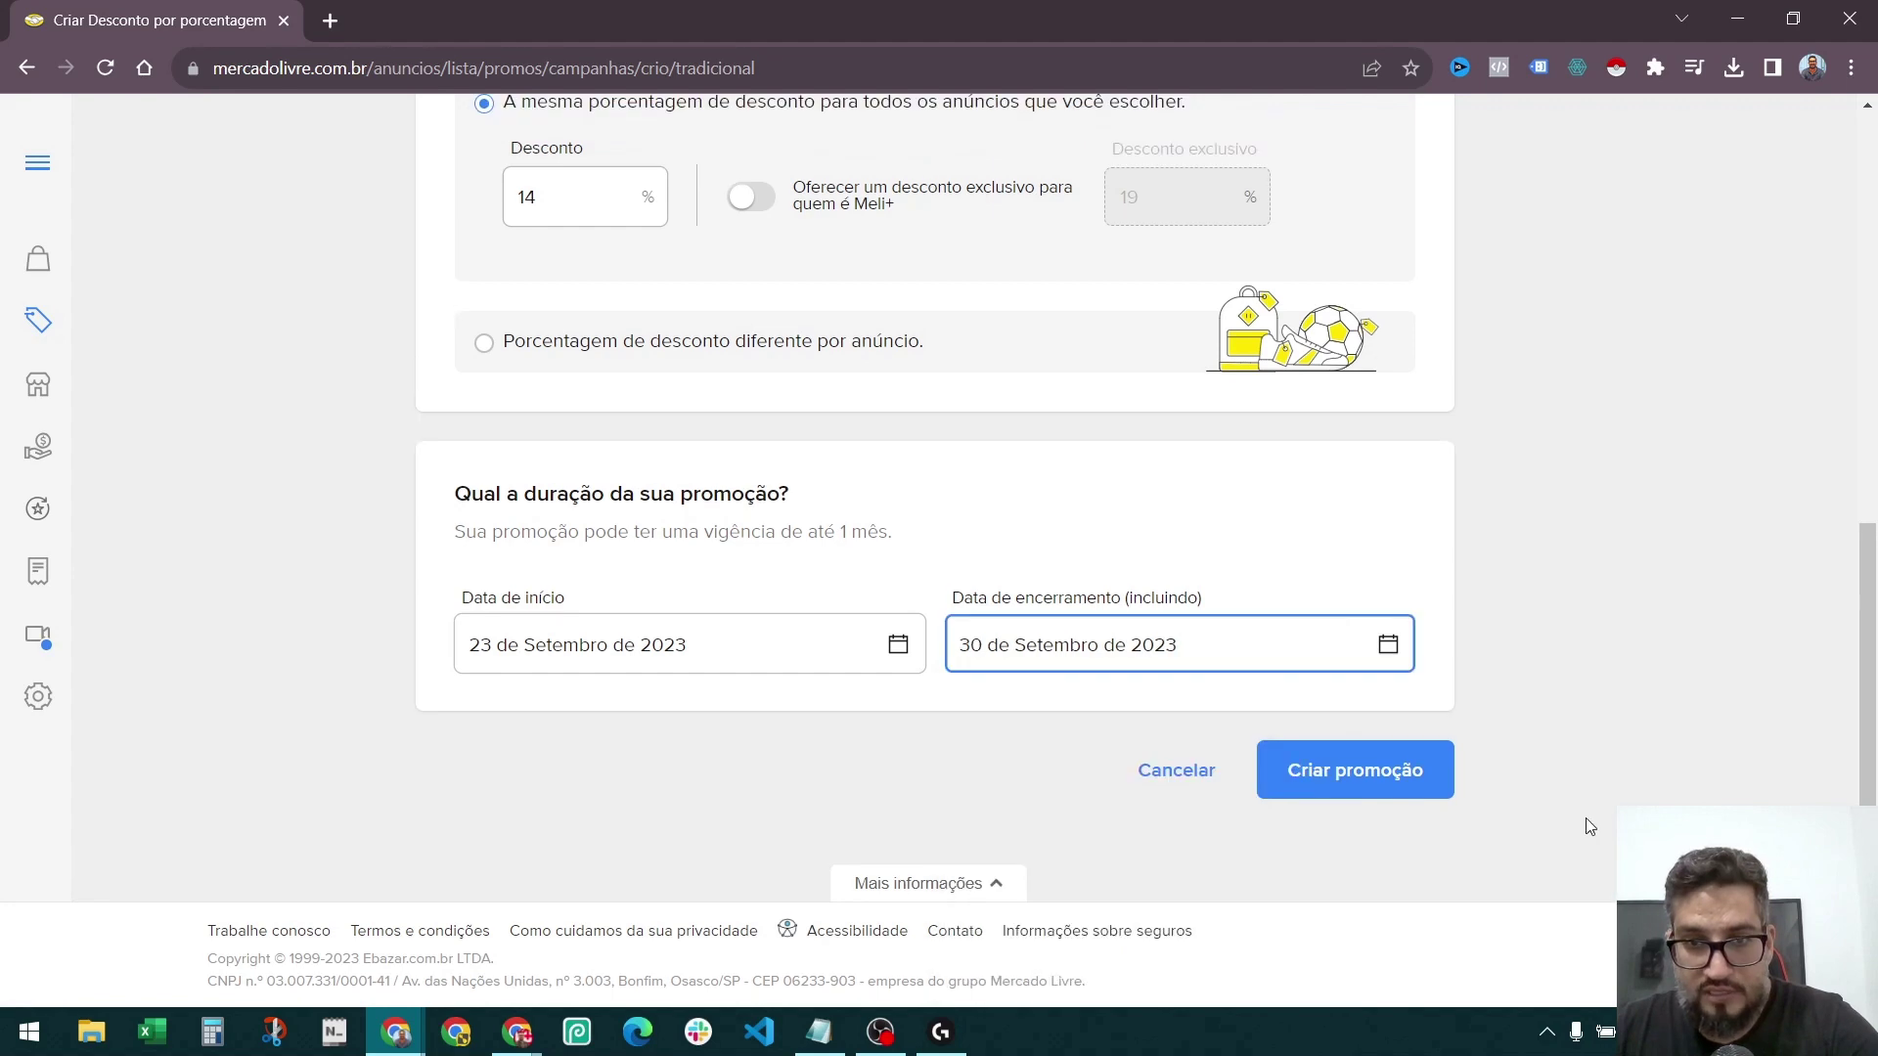
Create the SETEMBRO 2 promotion and proceed to including listings in it.
left_click(1362, 777)
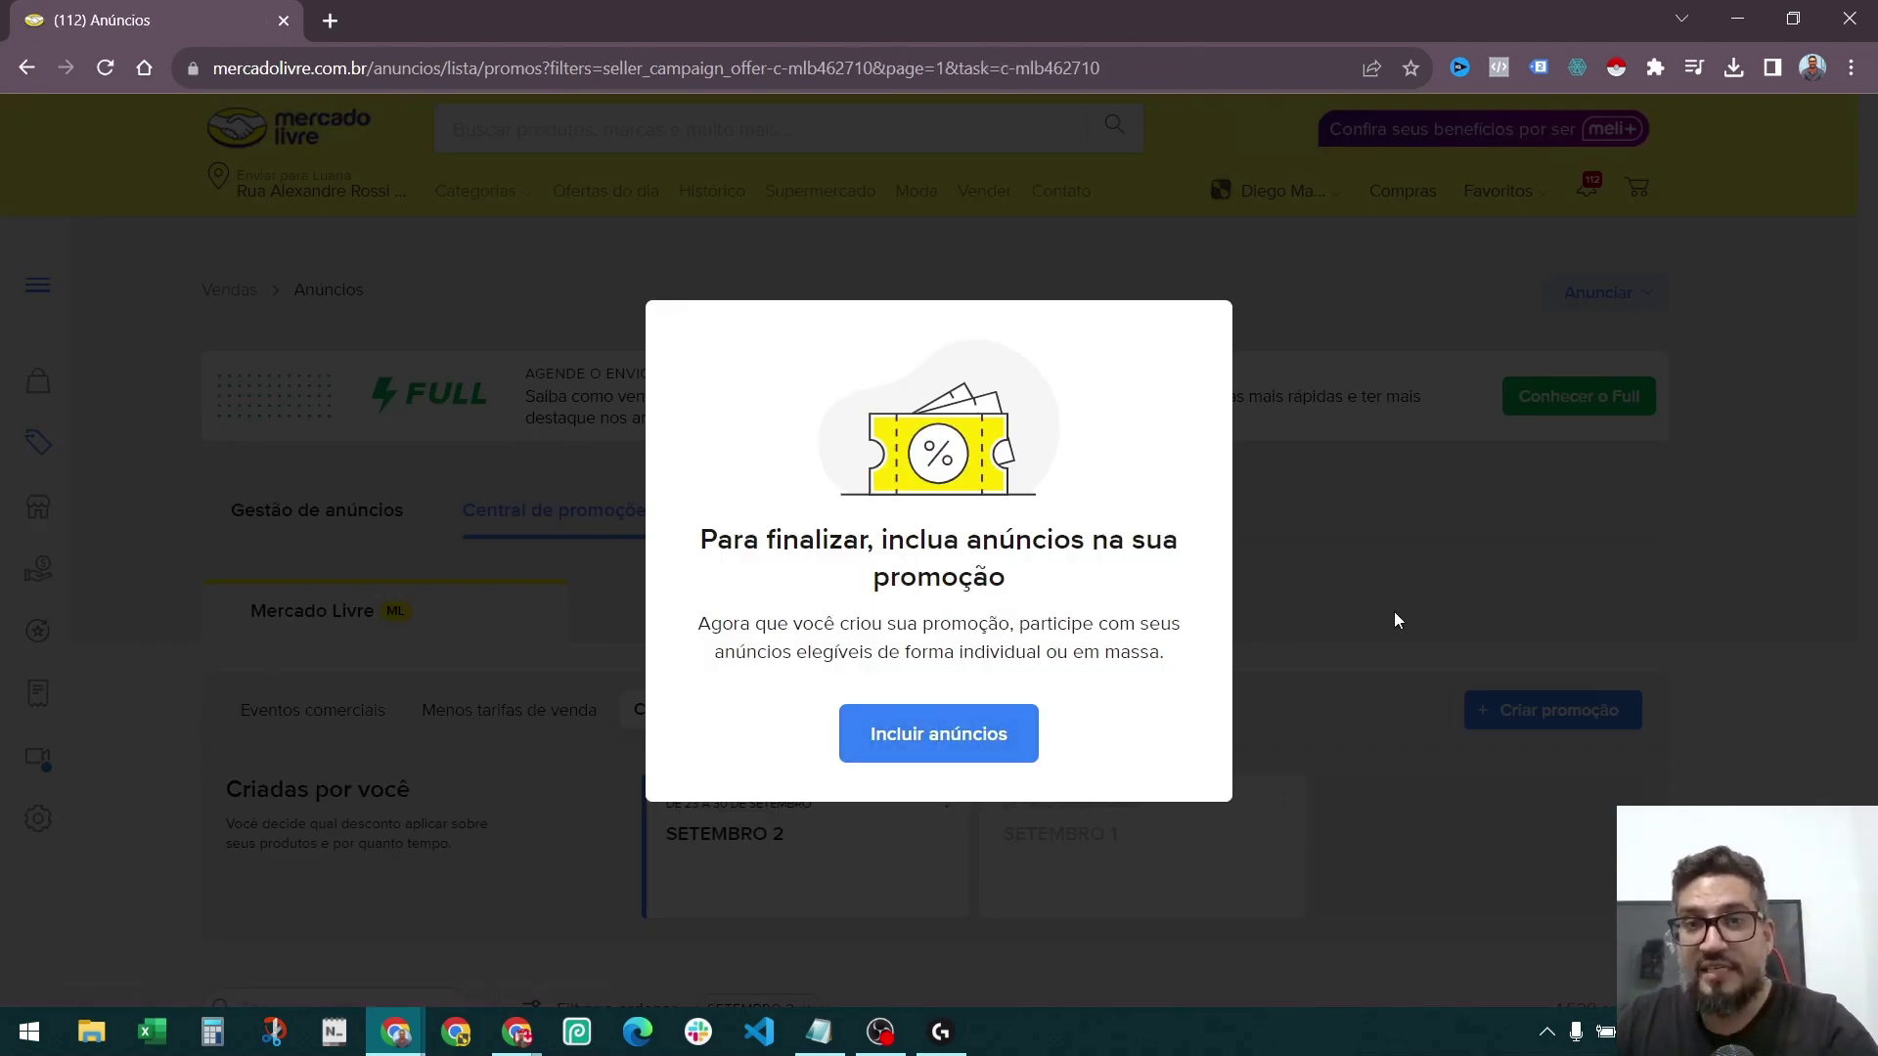
left_click_drag(767, 541, 1170, 560)
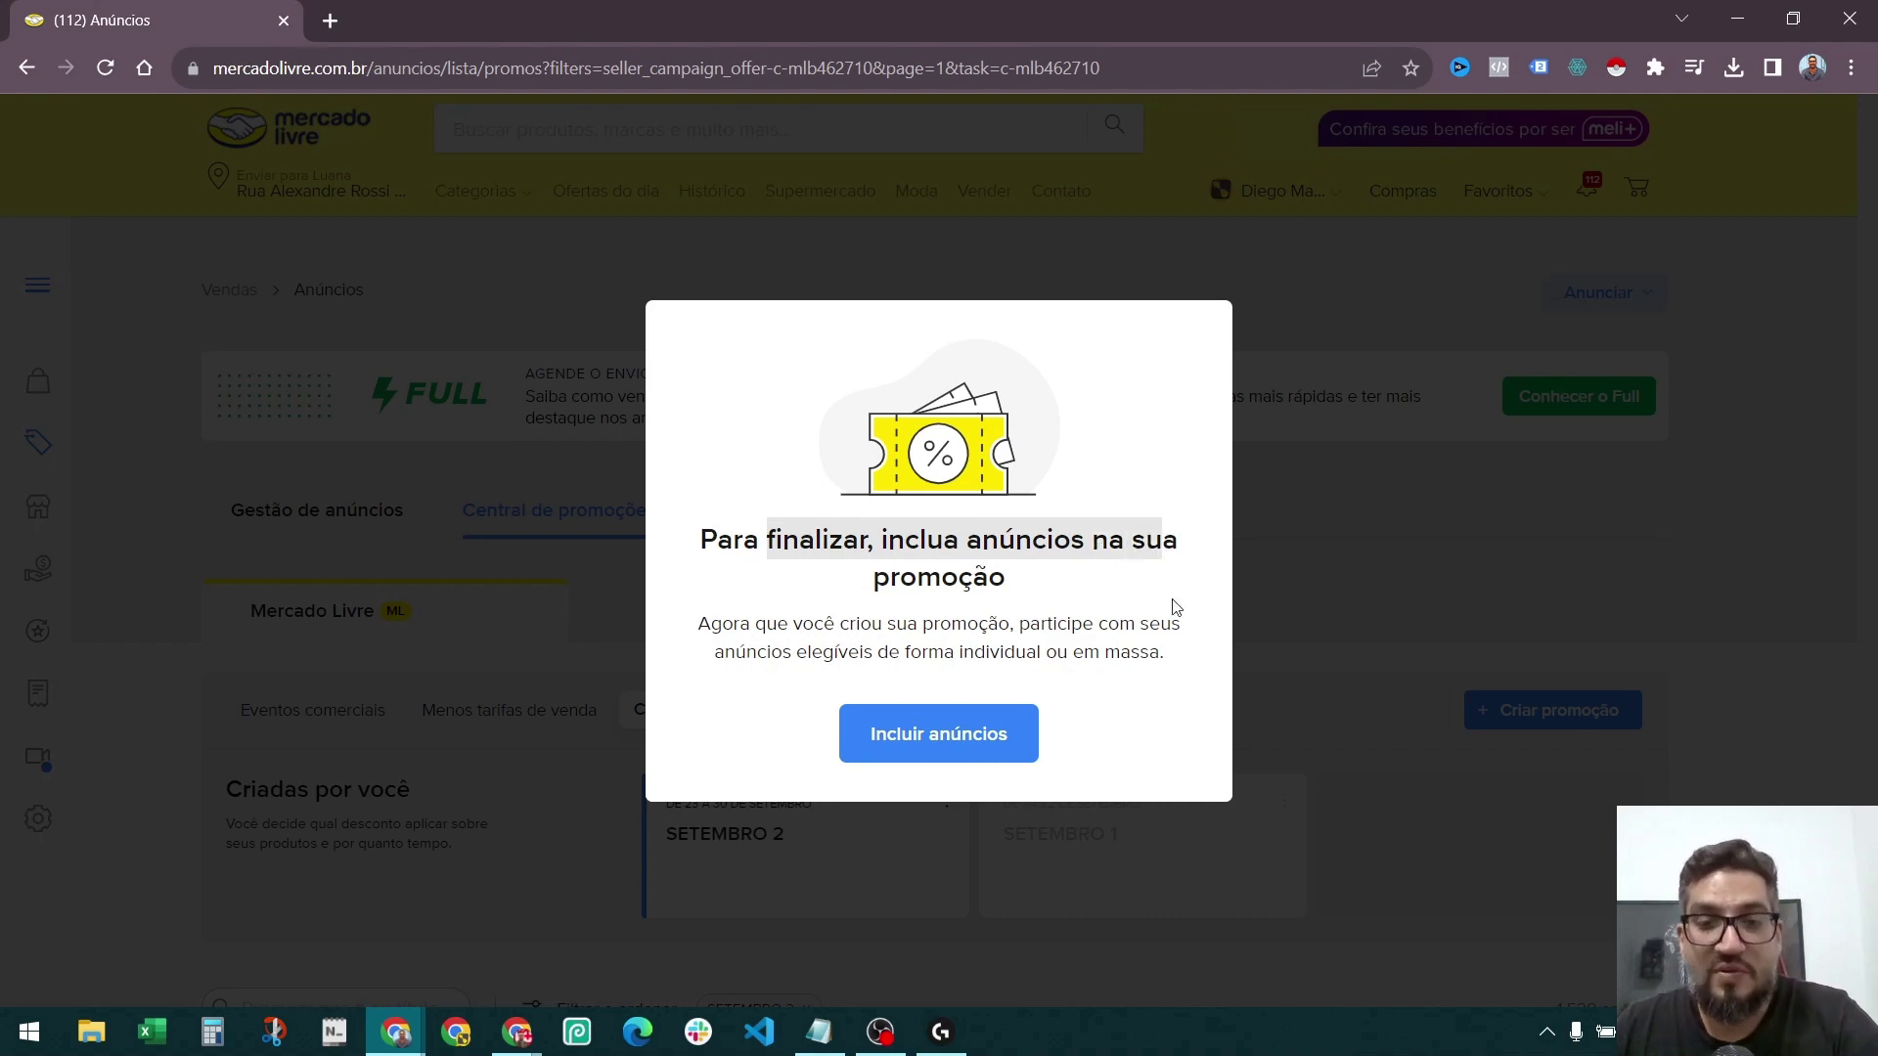
left_click(980, 746)
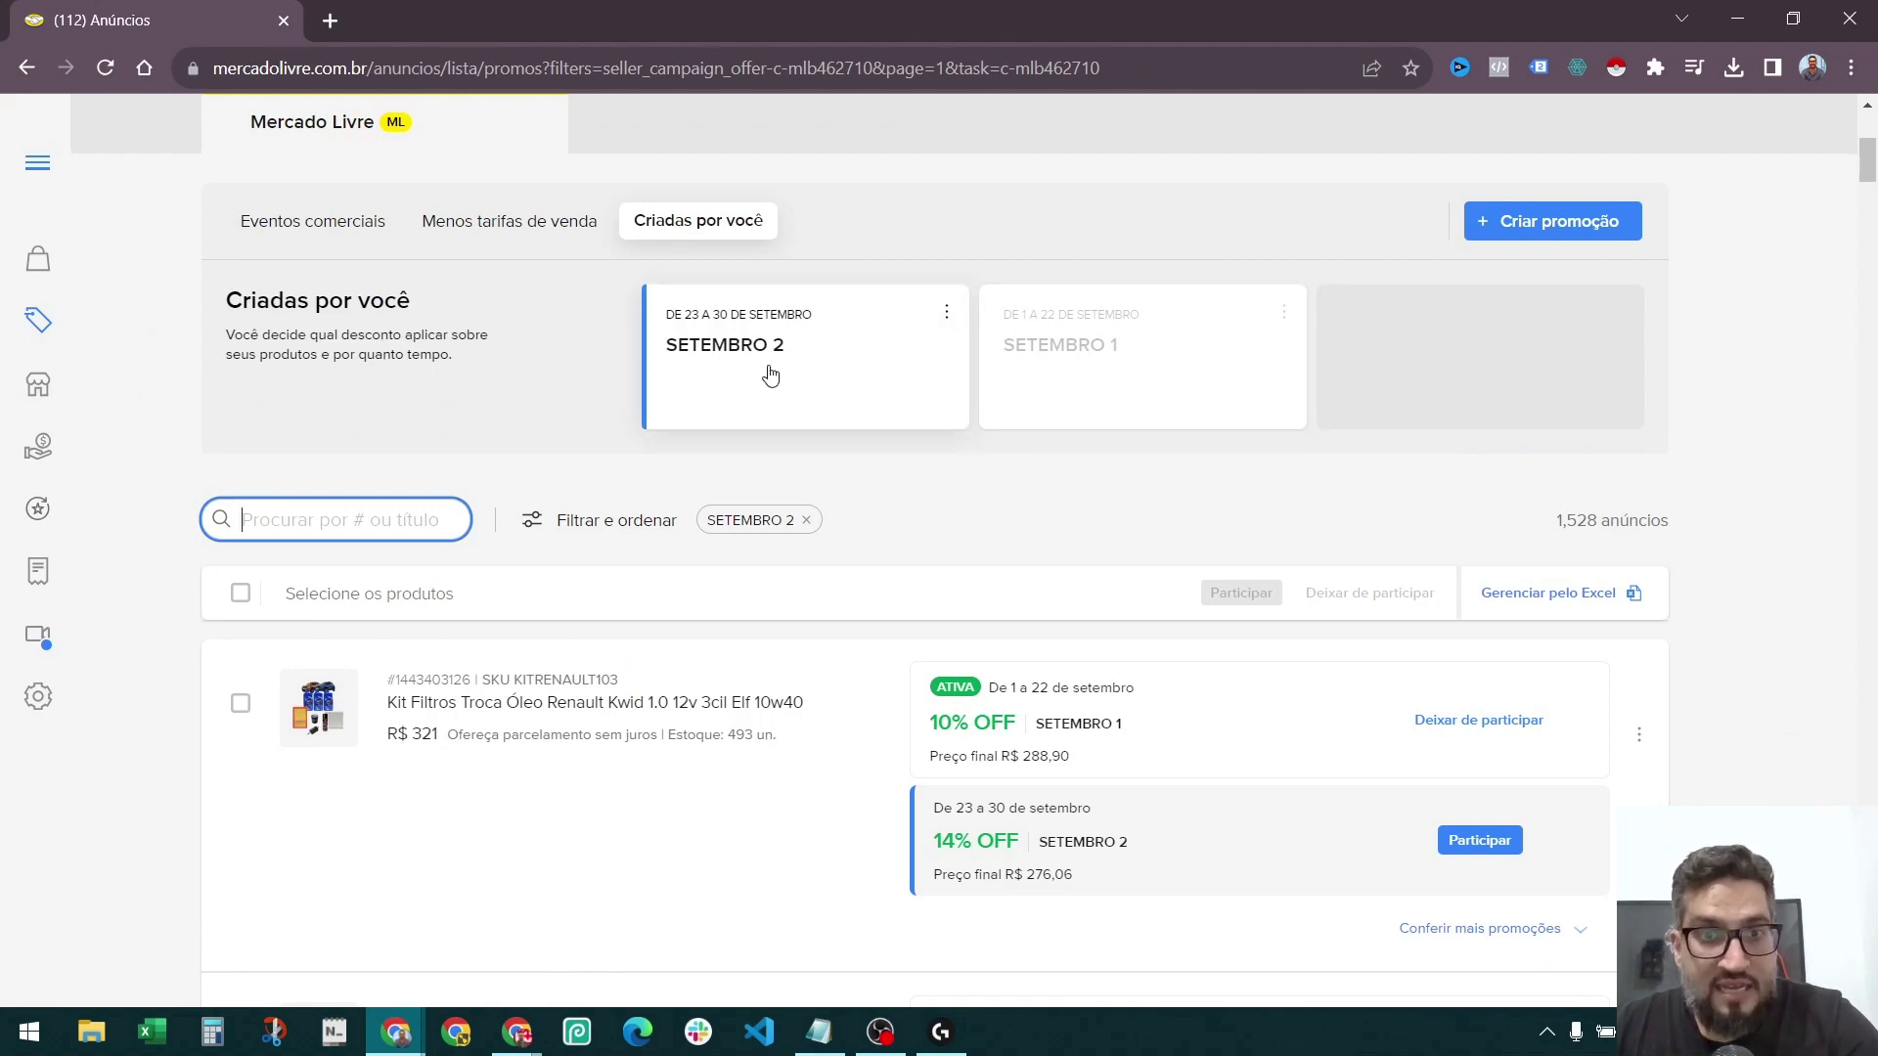
Clear the SETEMBRO 2 filter, then filter the listings by SETEMBRO 2 again from the Criadas por você promotions.
left_click(805, 520)
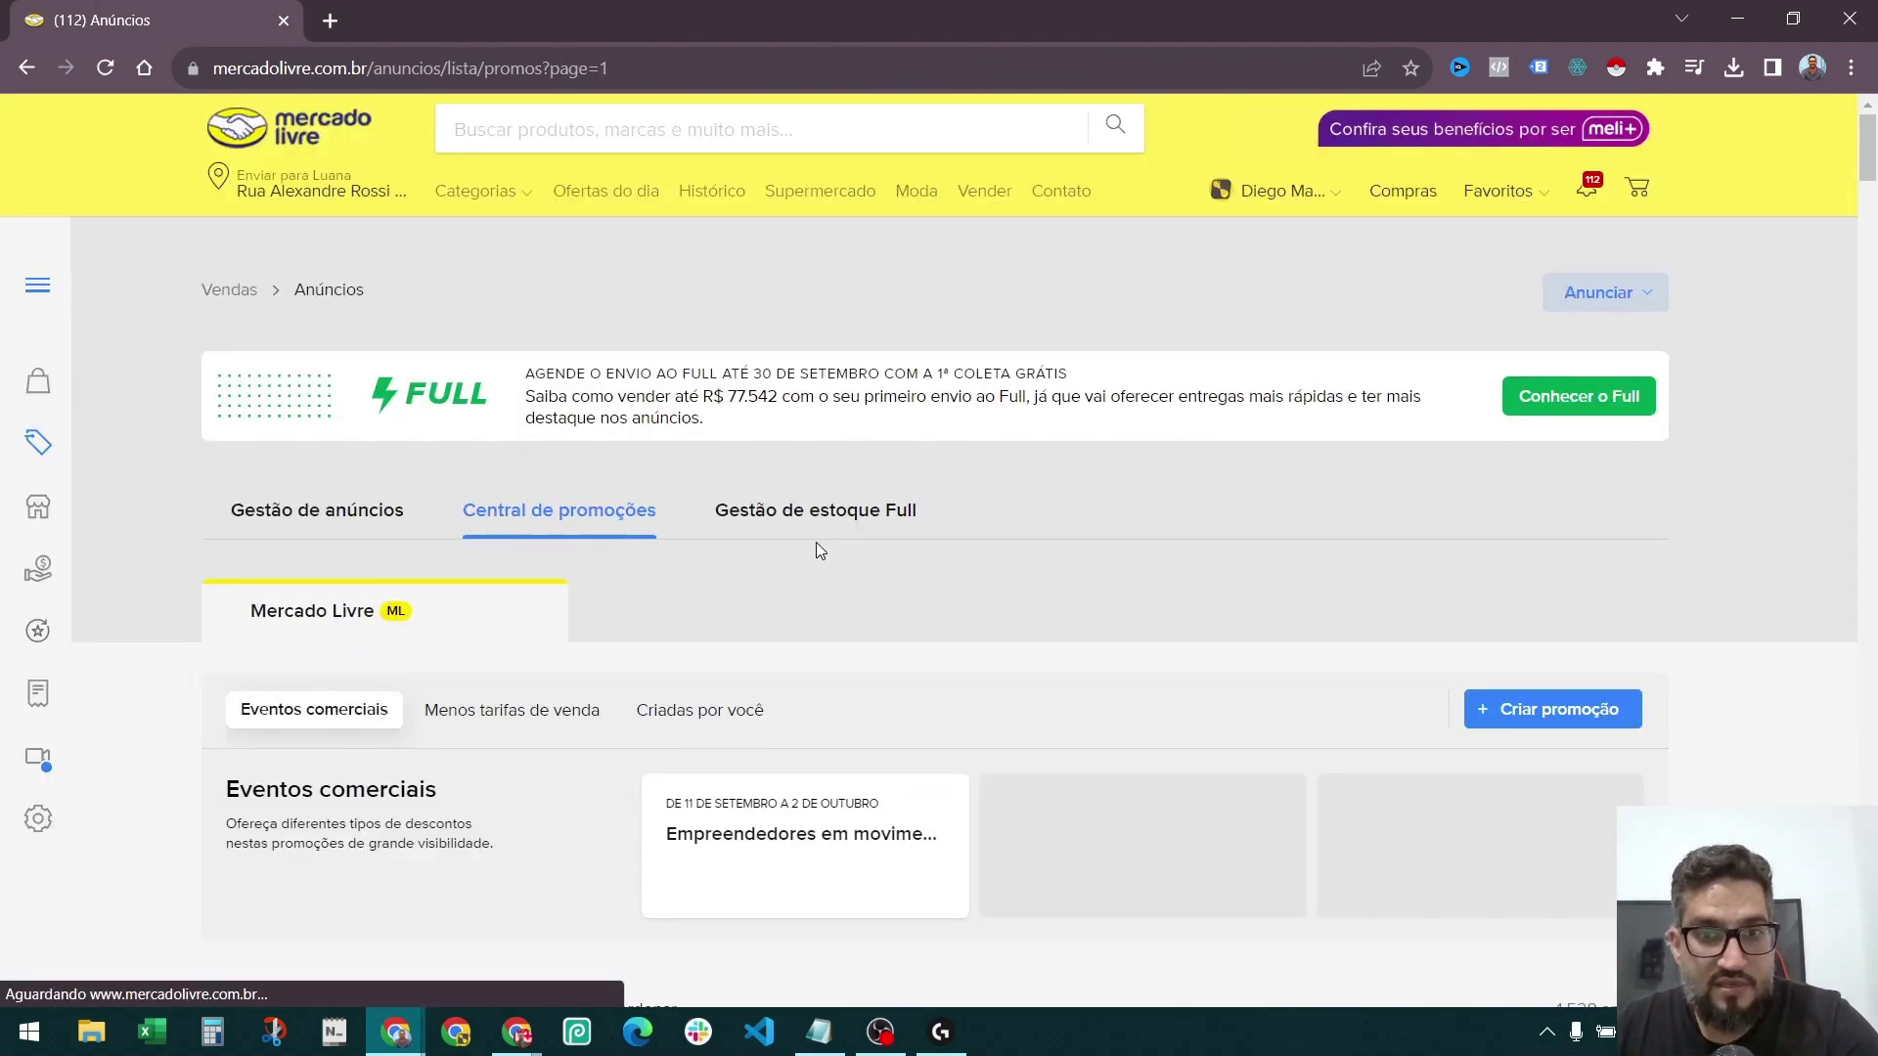
scroll(978, 685, "down", 4)
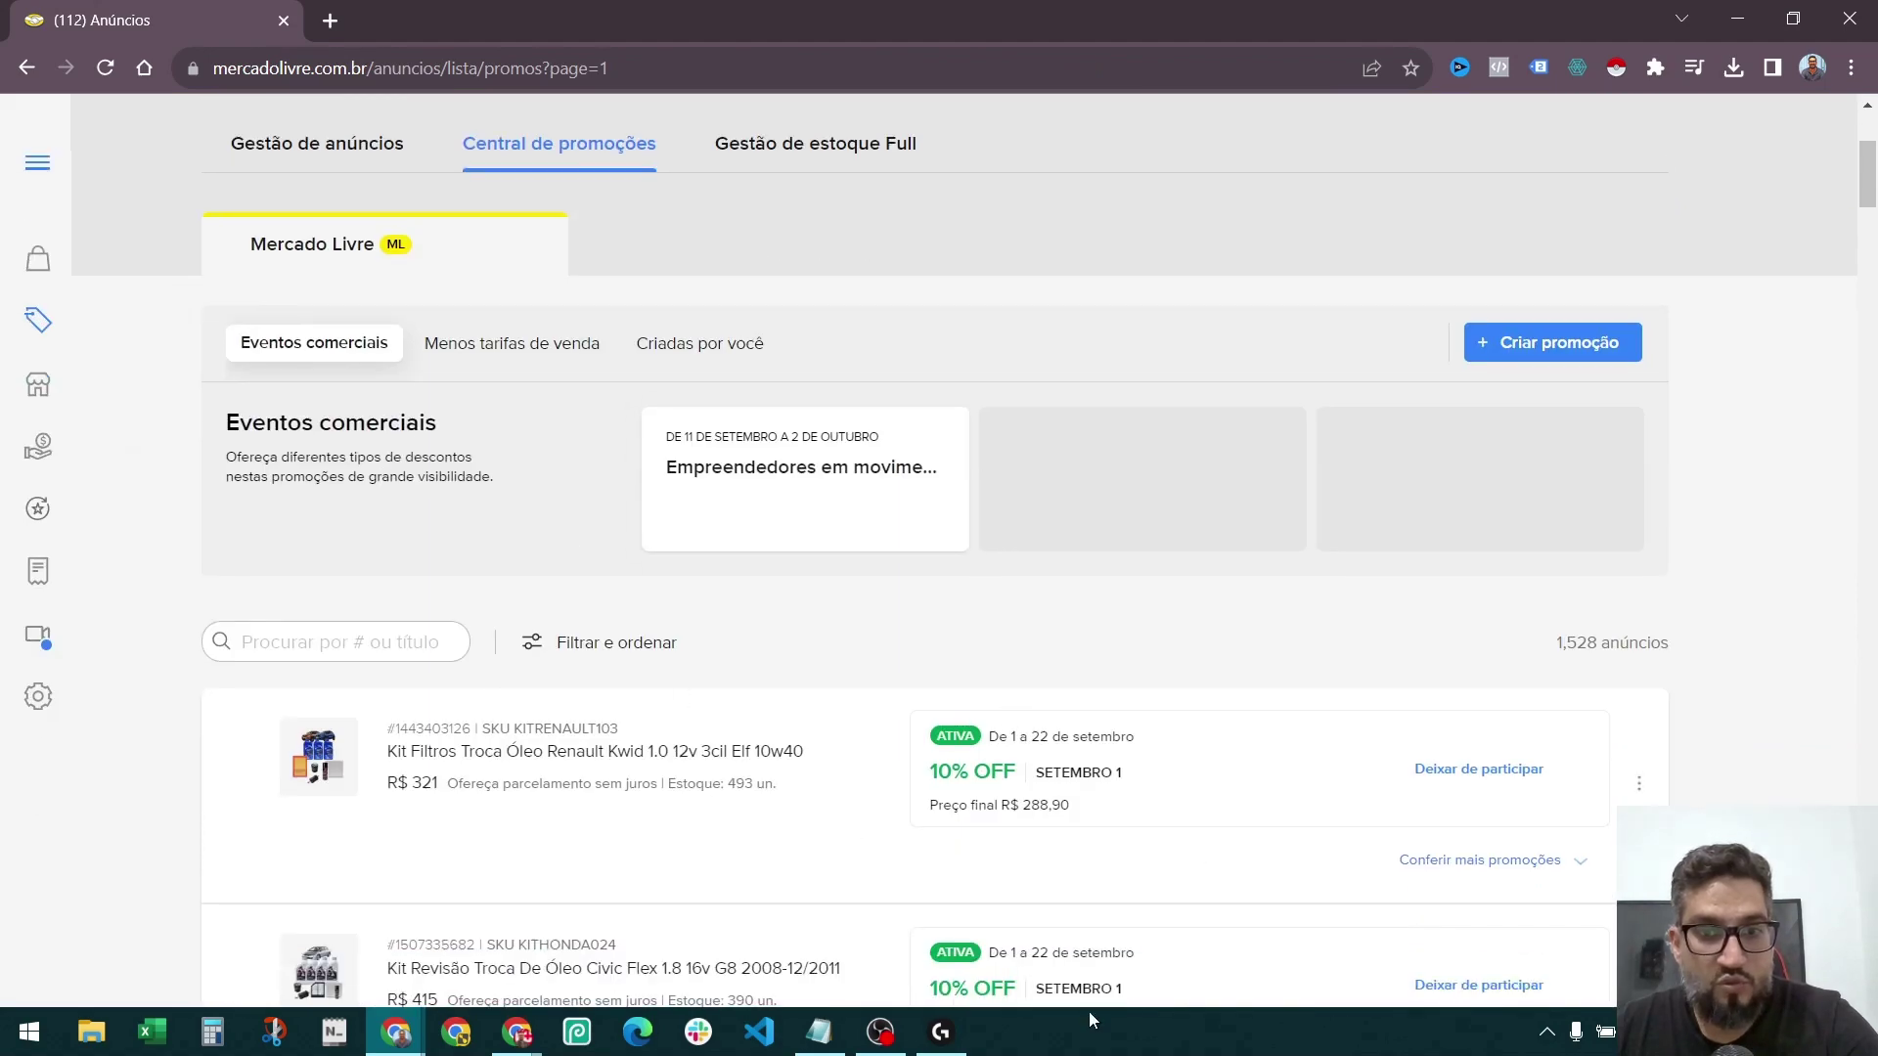
left_click(673, 352)
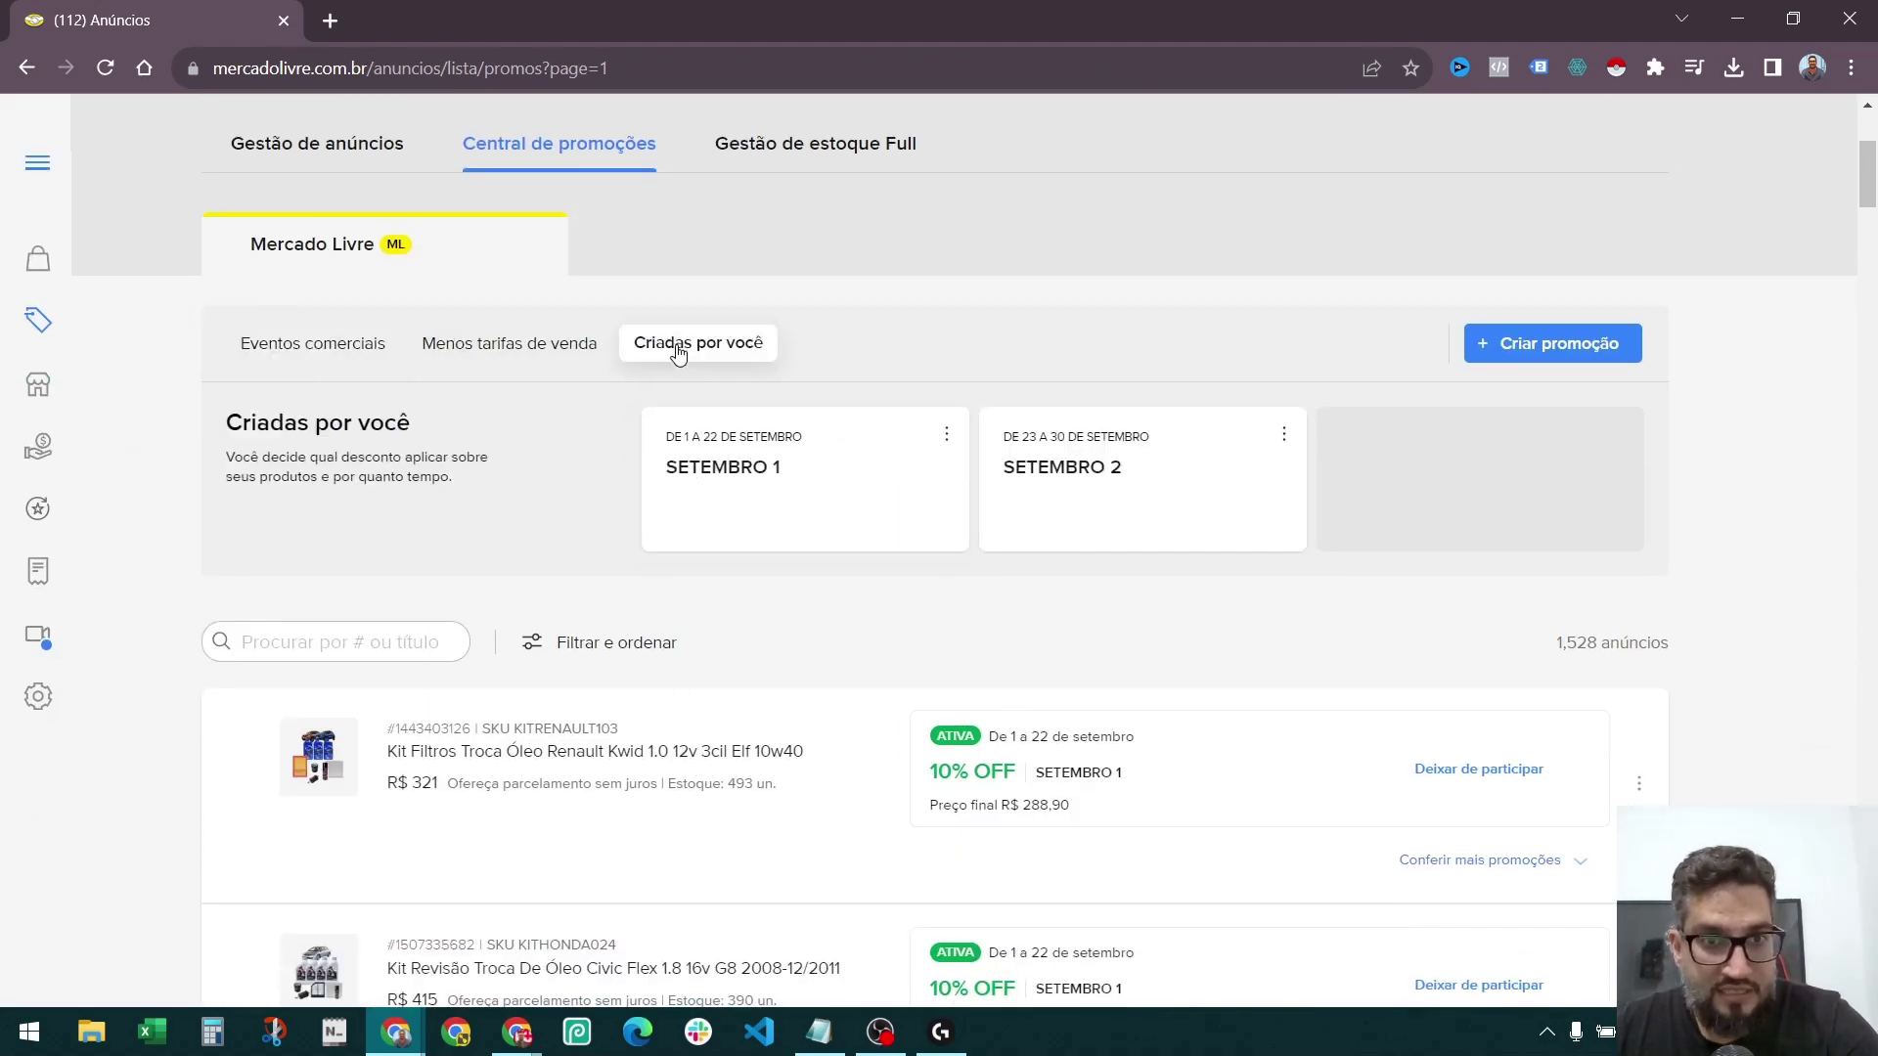
left_click(1103, 489)
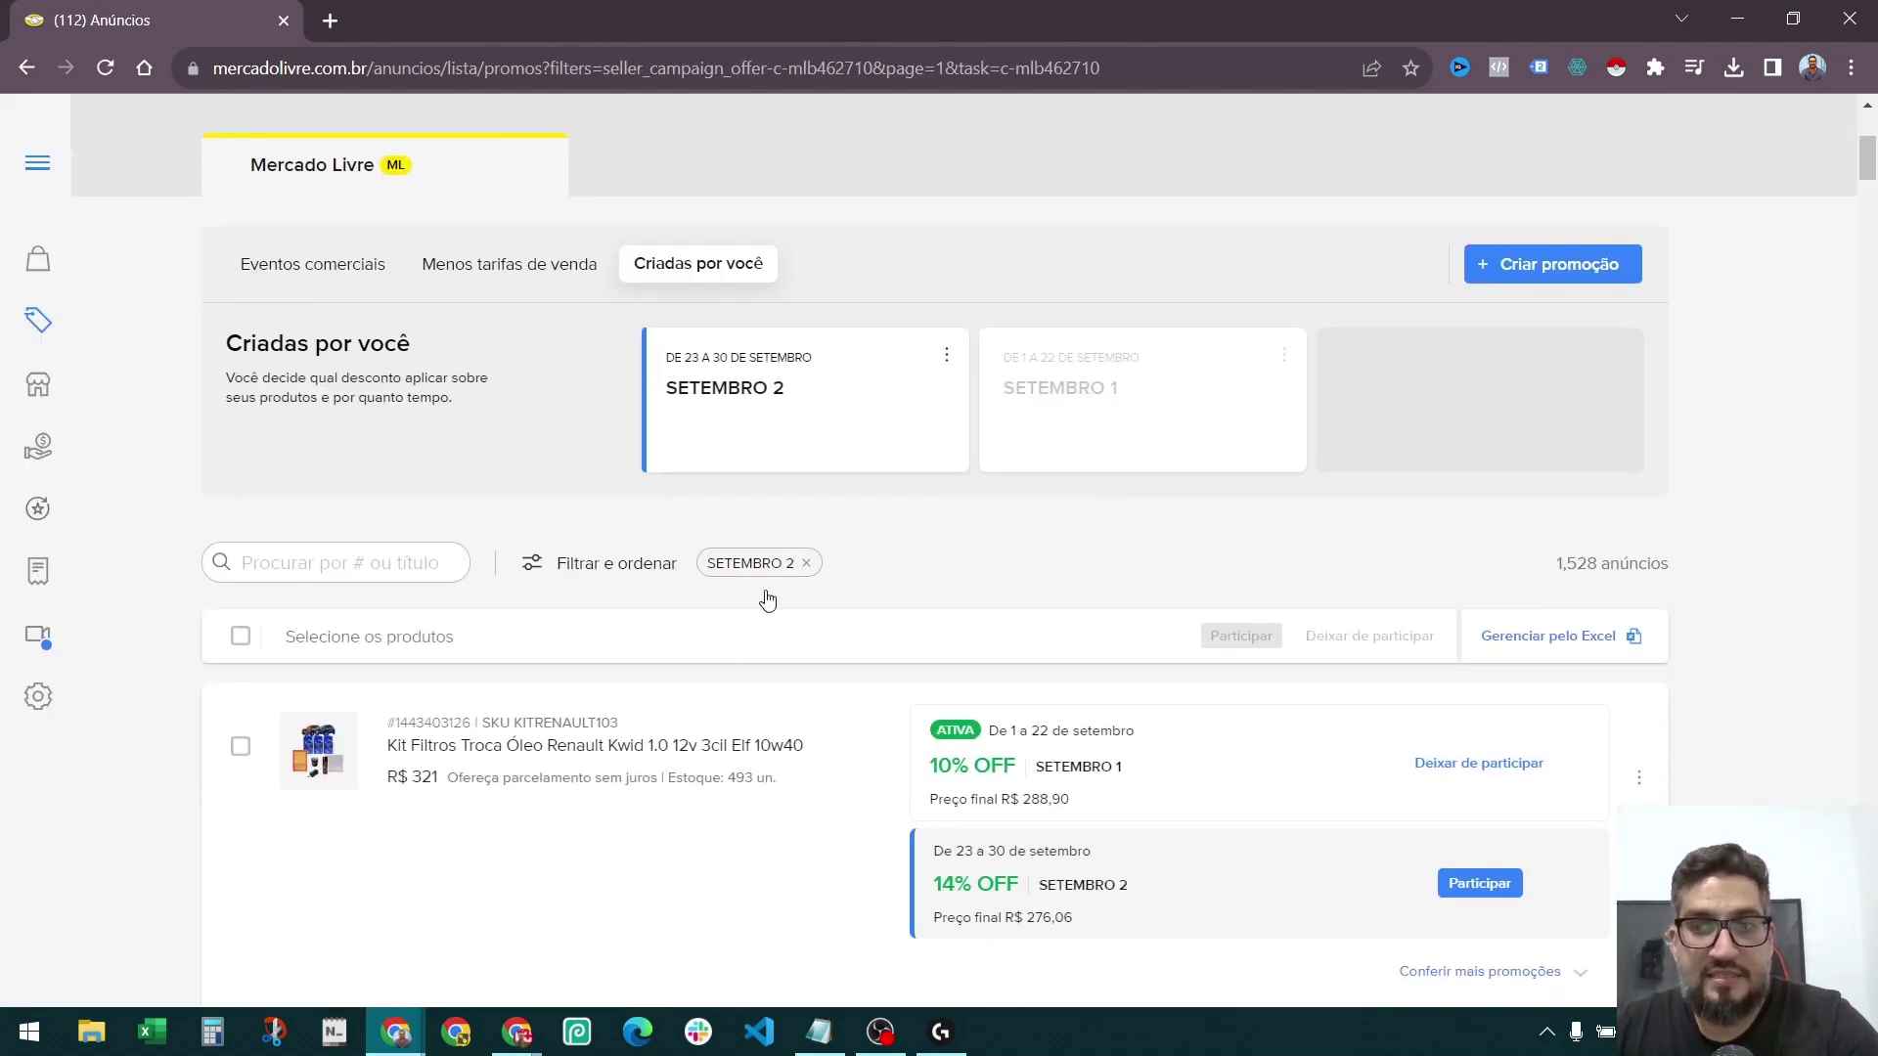
Review the SETEMBRO 2 participation form for the Renault Kwid filter kit, and close it without confirming.
scroll(1174, 789, "down", 2)
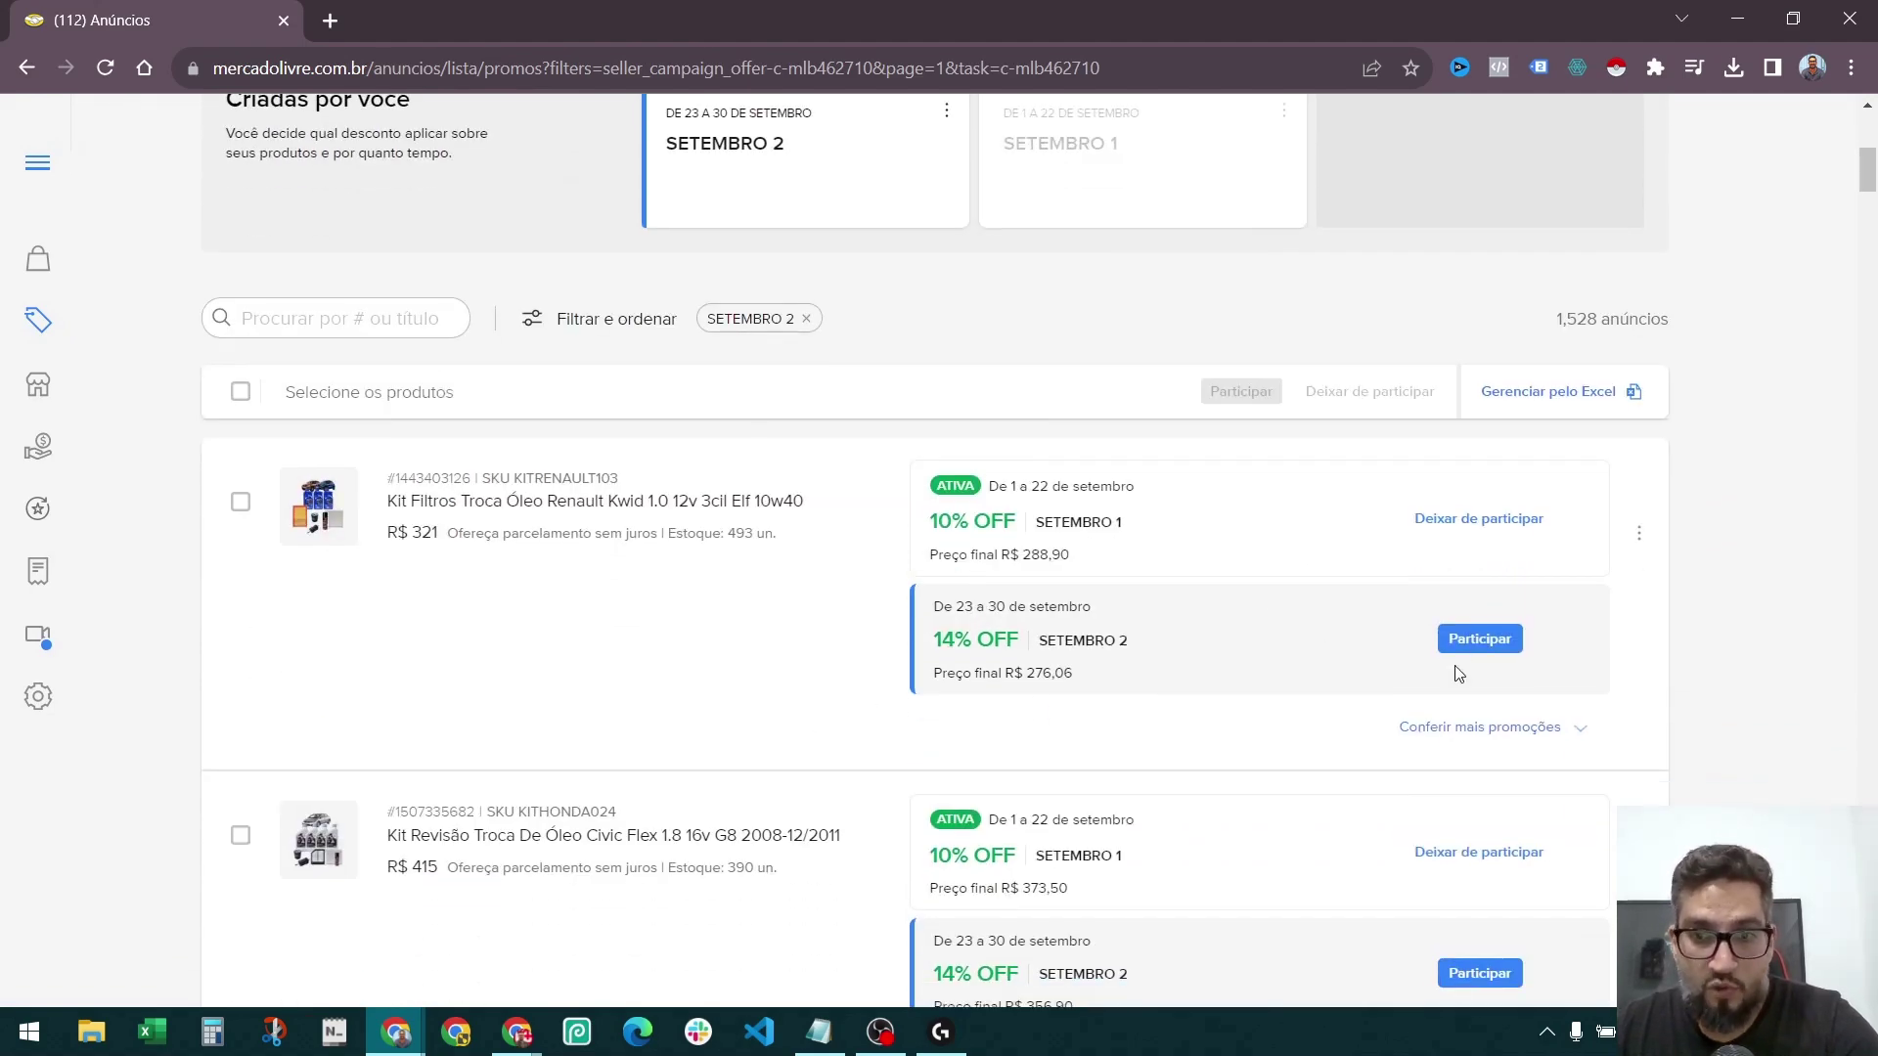
scroll(1488, 742, "down", 4)
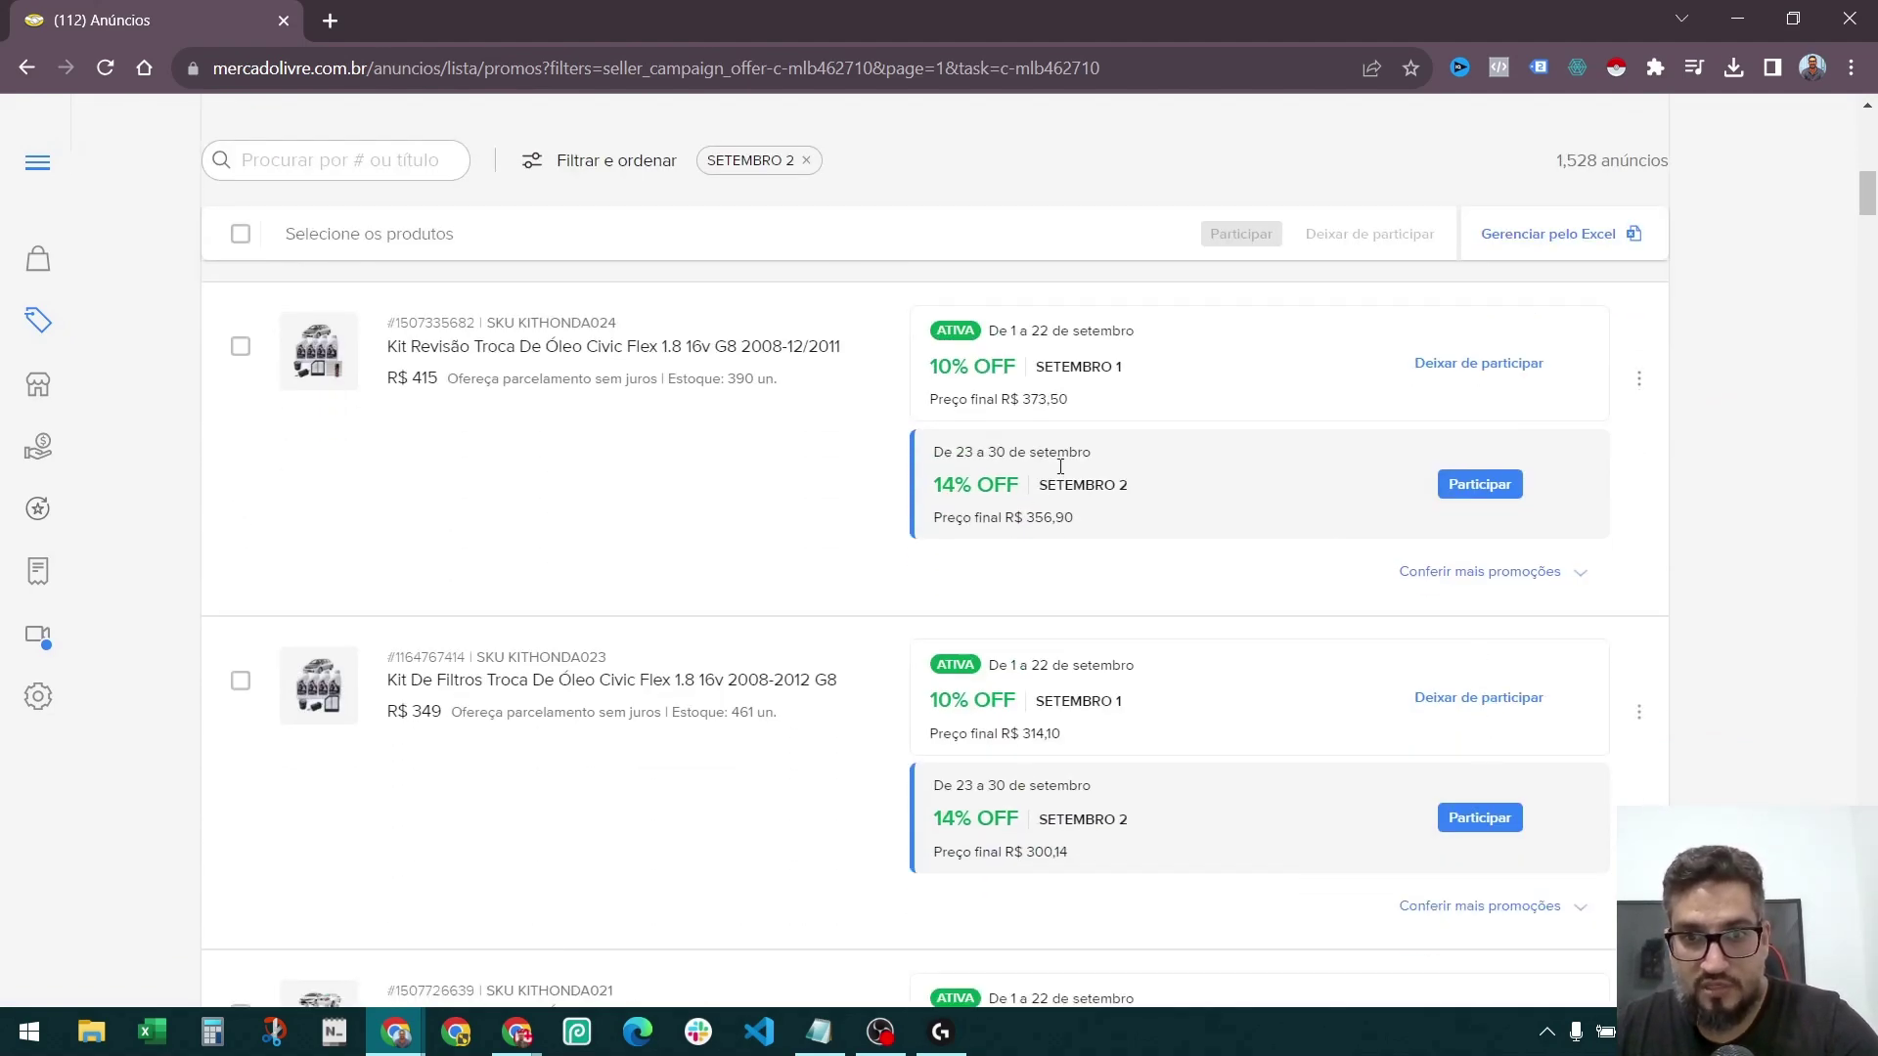
scroll(1477, 508, "up", 4)
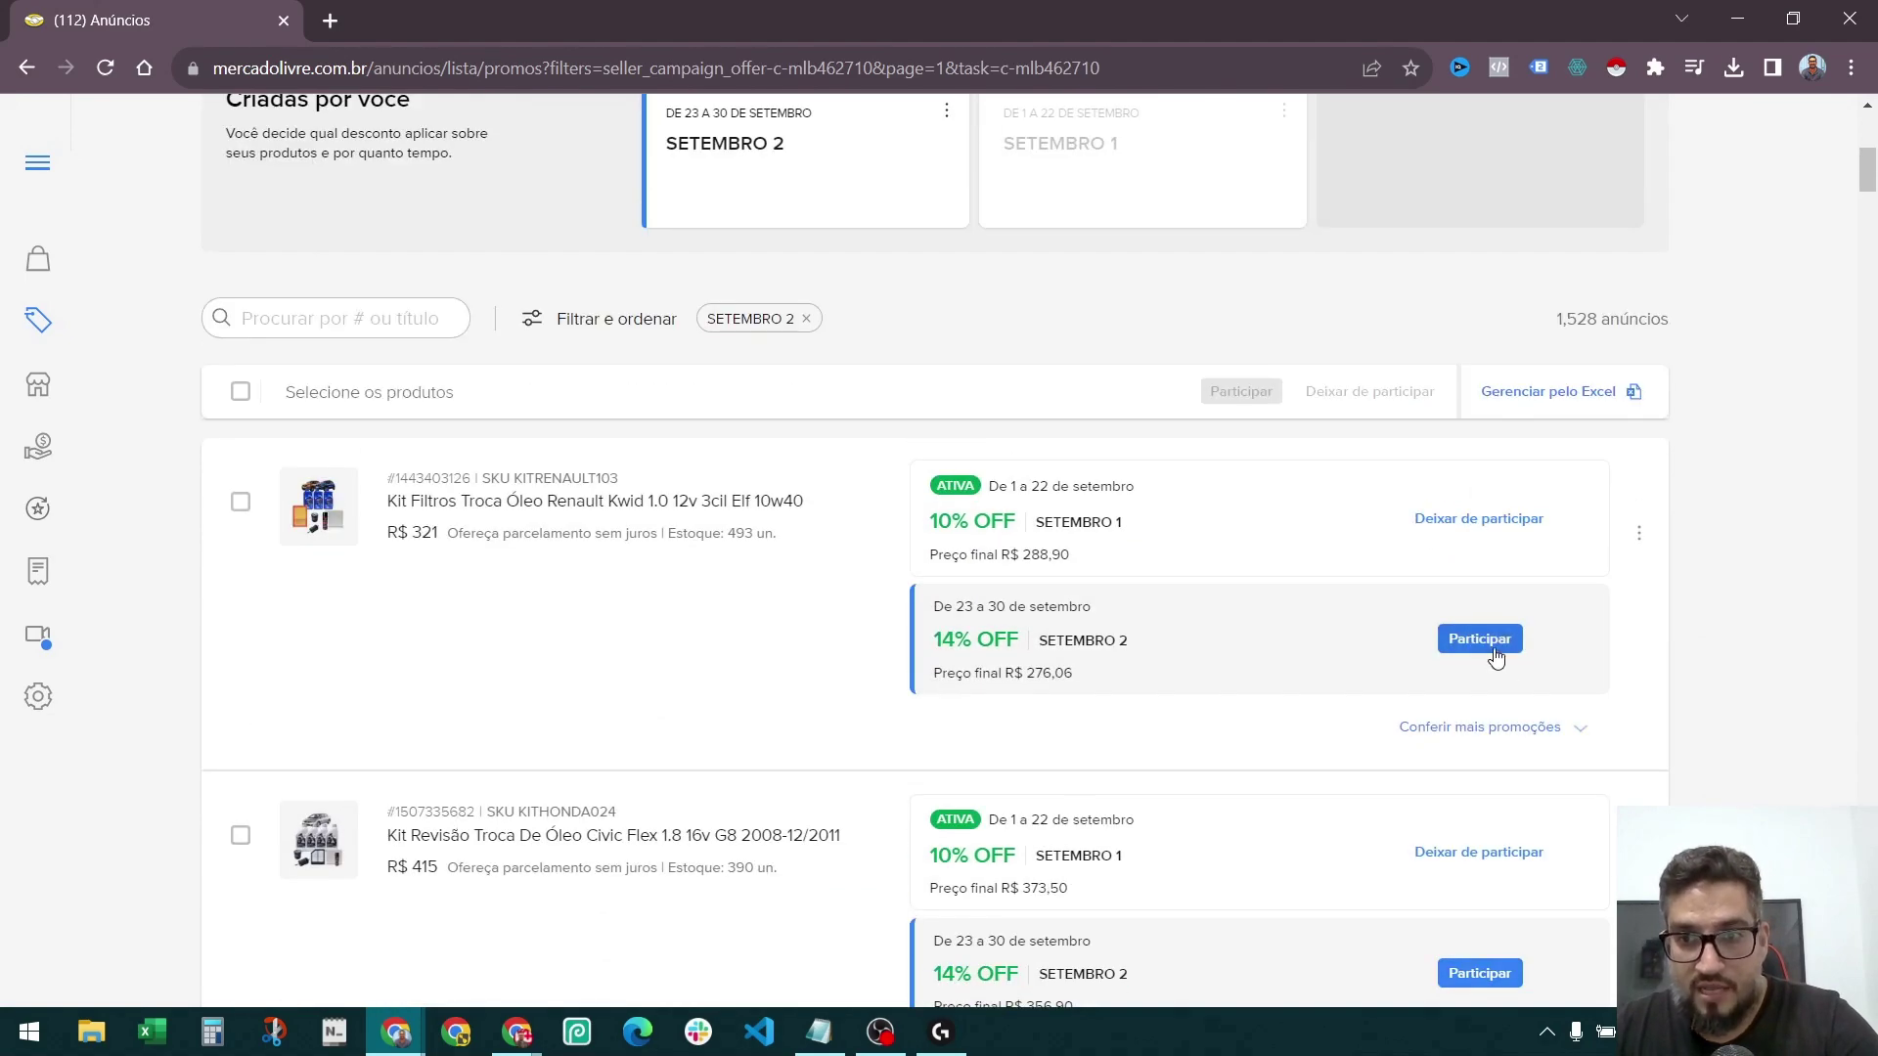
left_click(1479, 641)
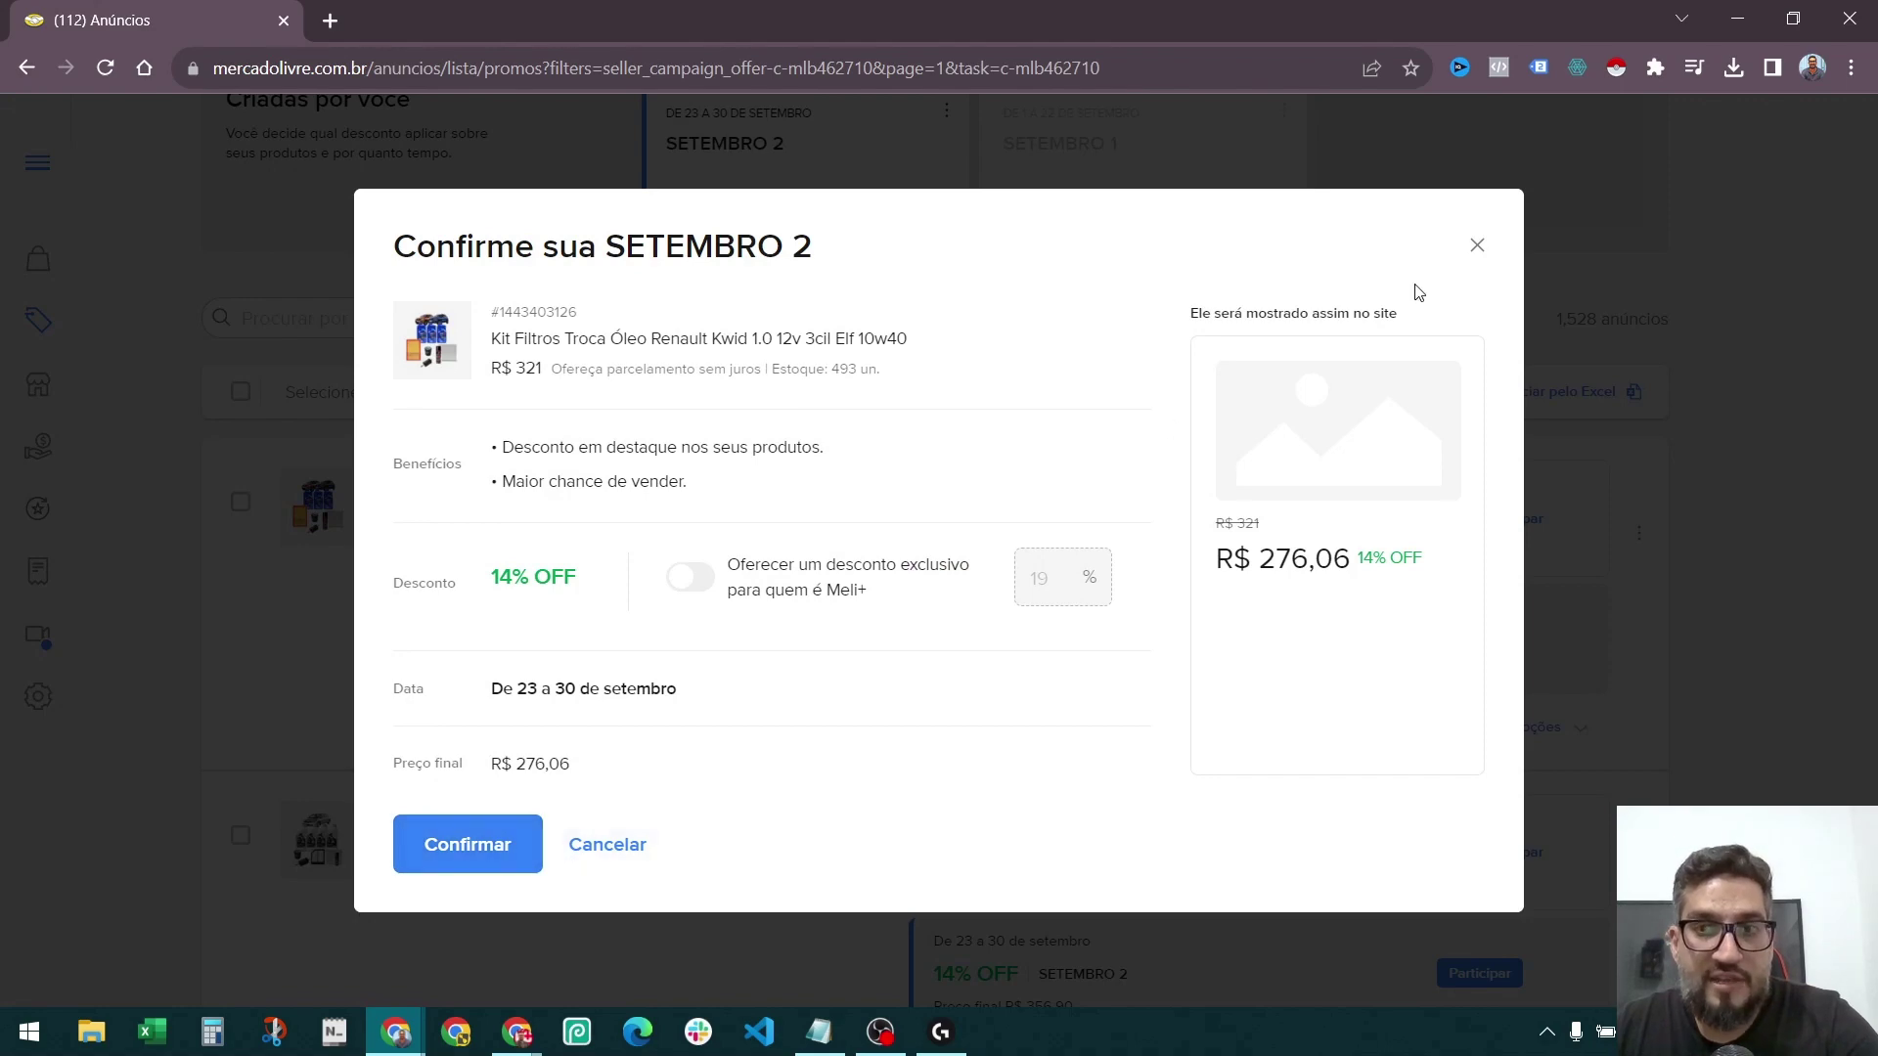
left_click(1477, 253)
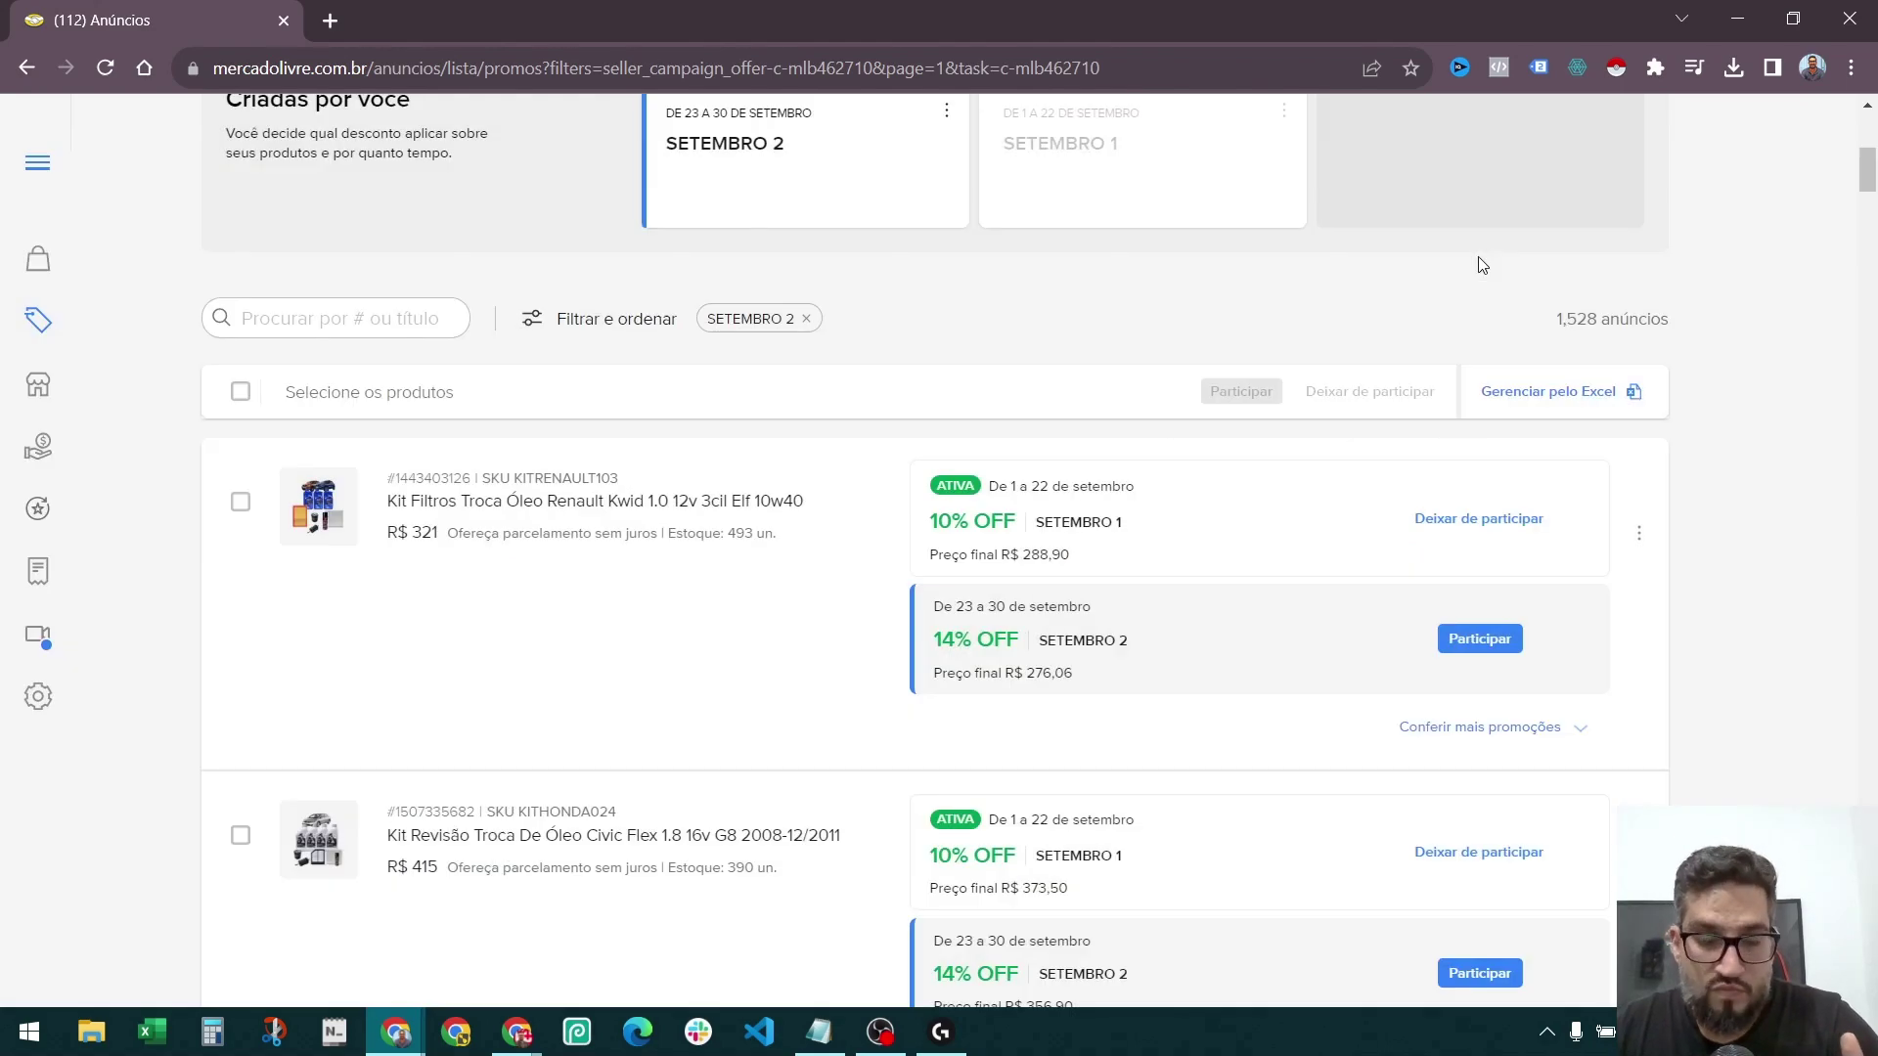
Select all listings for bulk participation in SETEMBRO 2, and clear the selection without joining.
left_click(239, 392)
left_click_drag(286, 391, 325, 391)
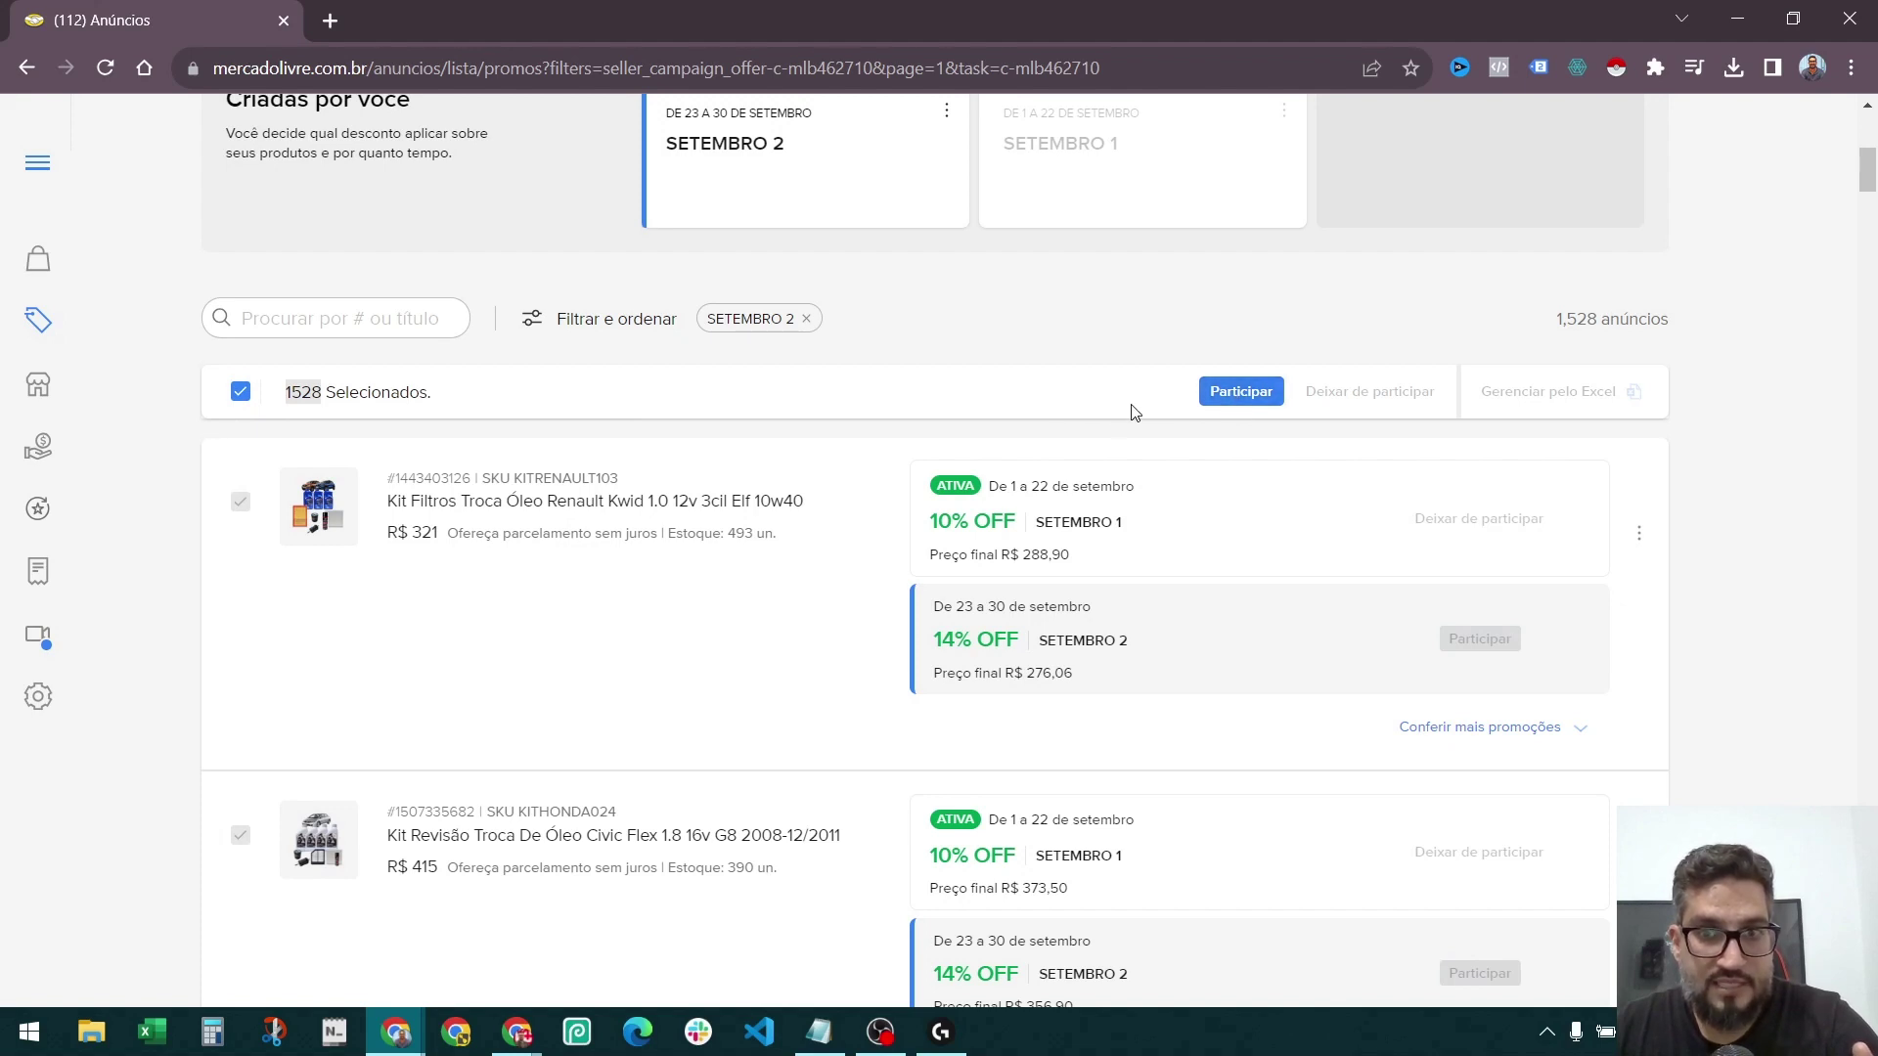
left_click(1213, 399)
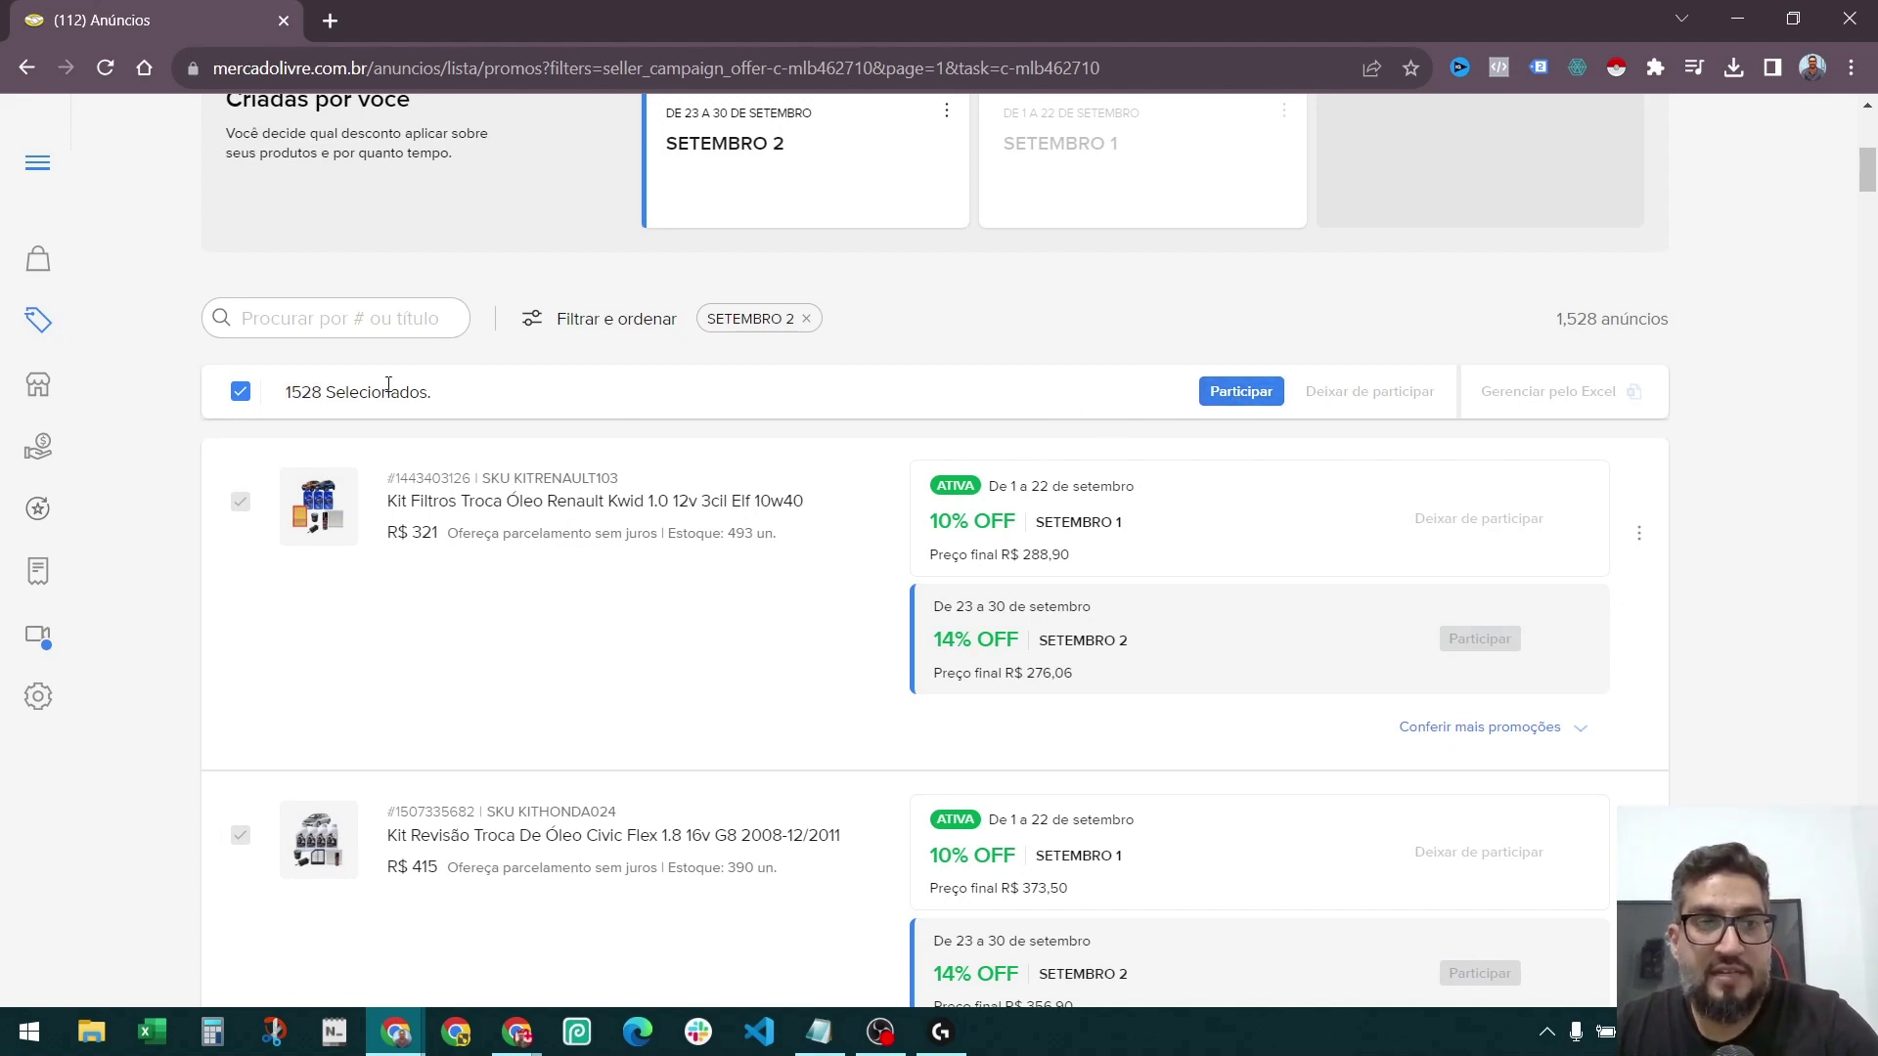
left_click_drag(287, 392, 335, 393)
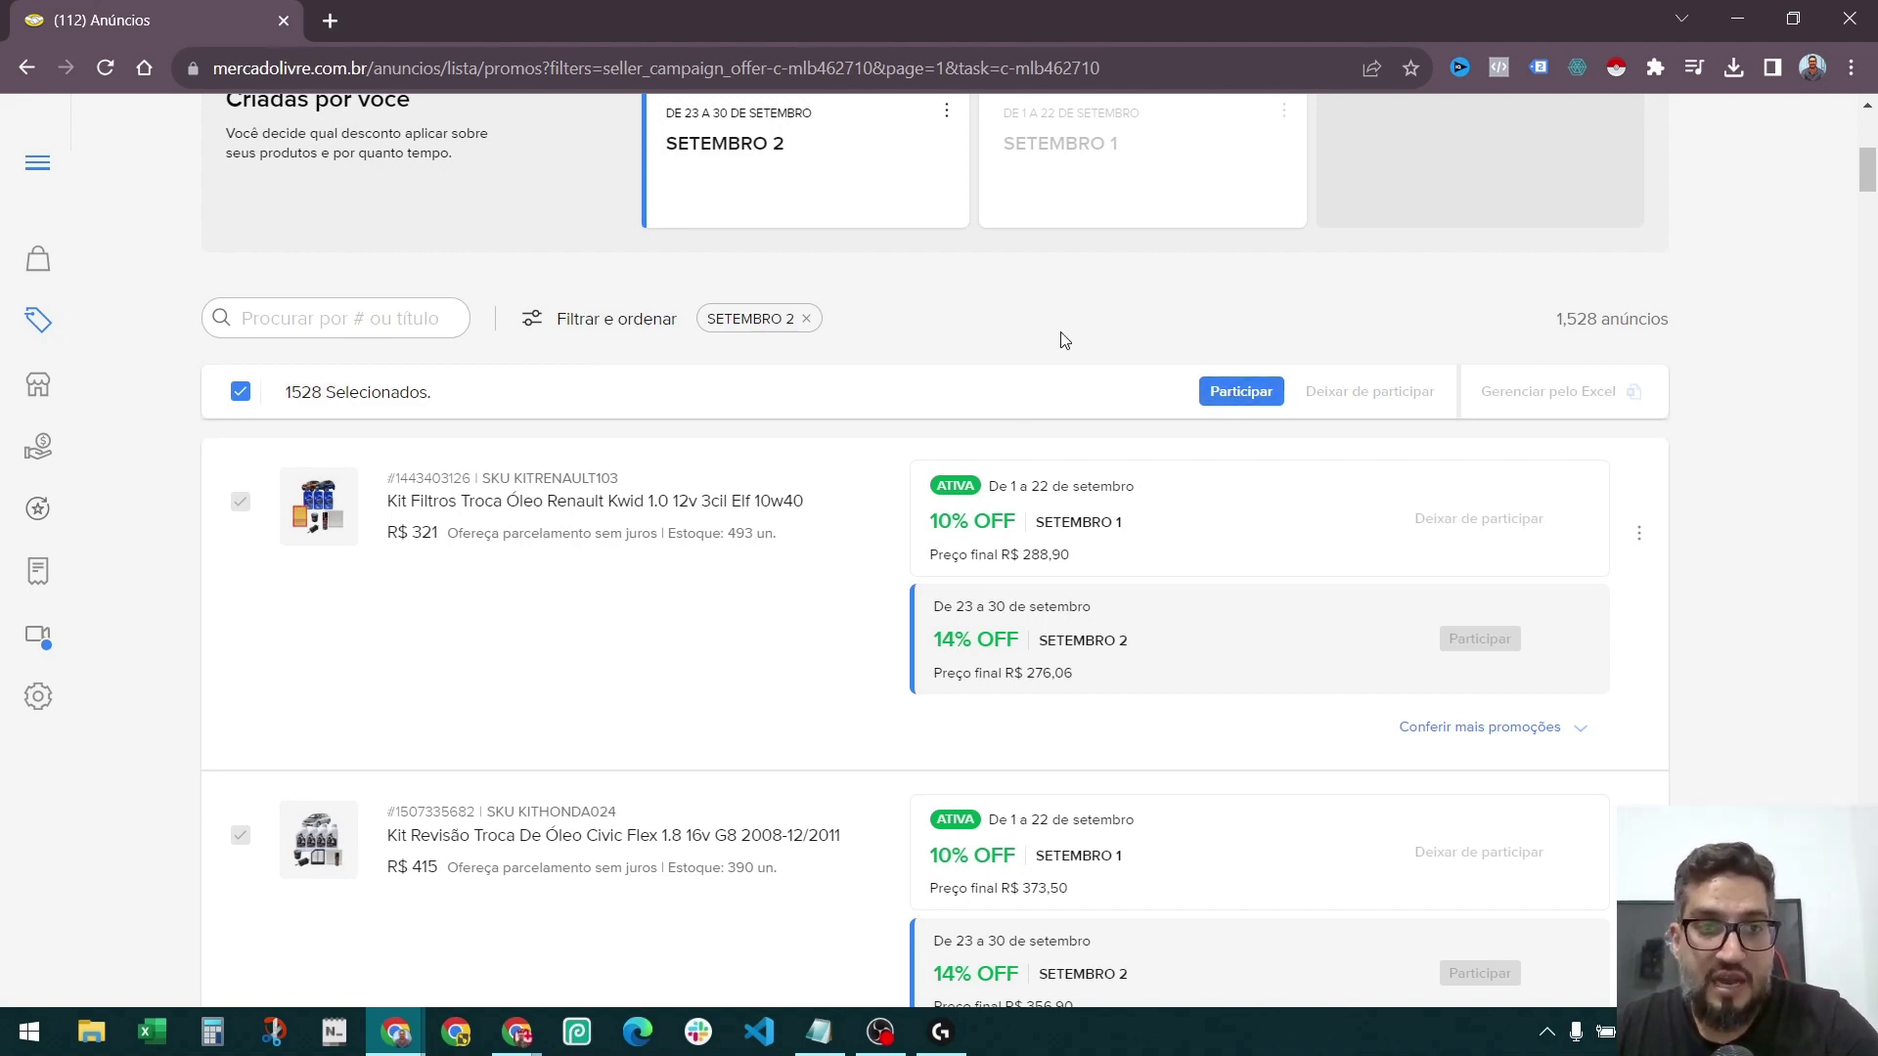
left_click(240, 392)
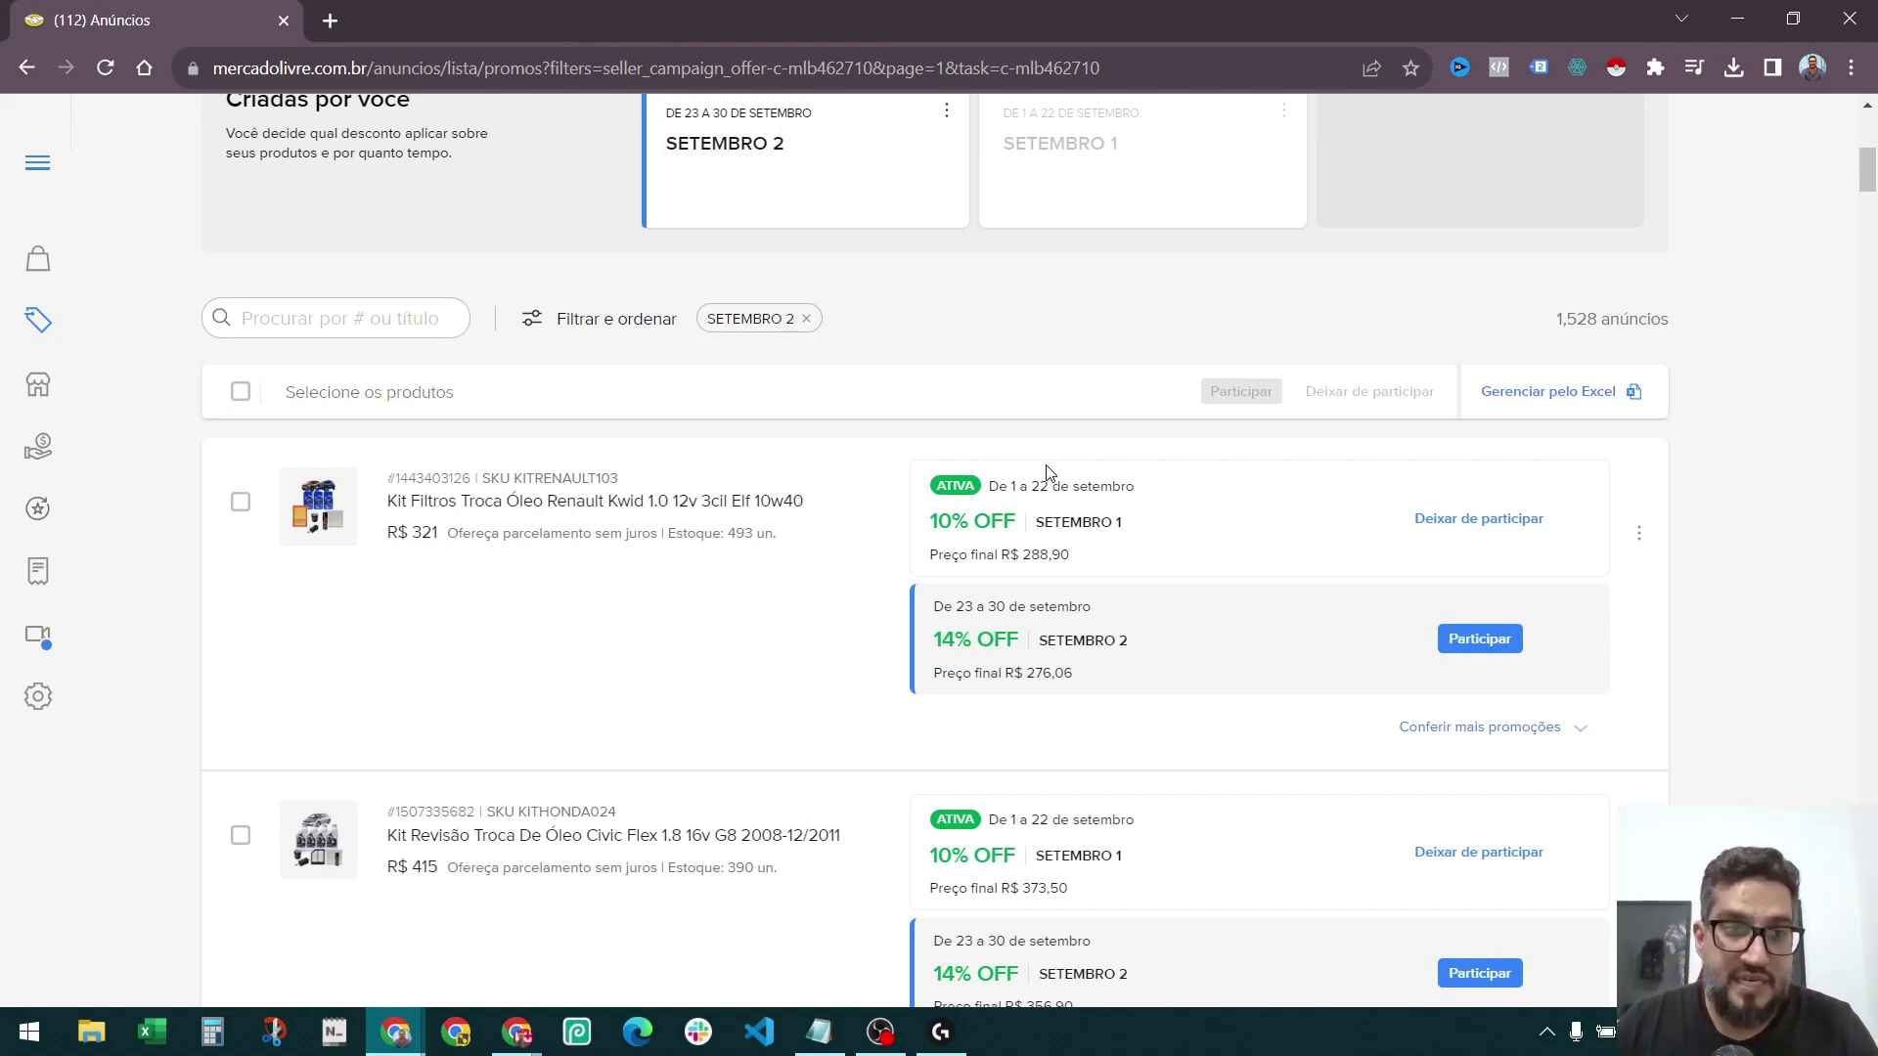
Open the Excel management page for the SETEMBRO 2 promotion, leaving no listings selected.
left_click(239, 395)
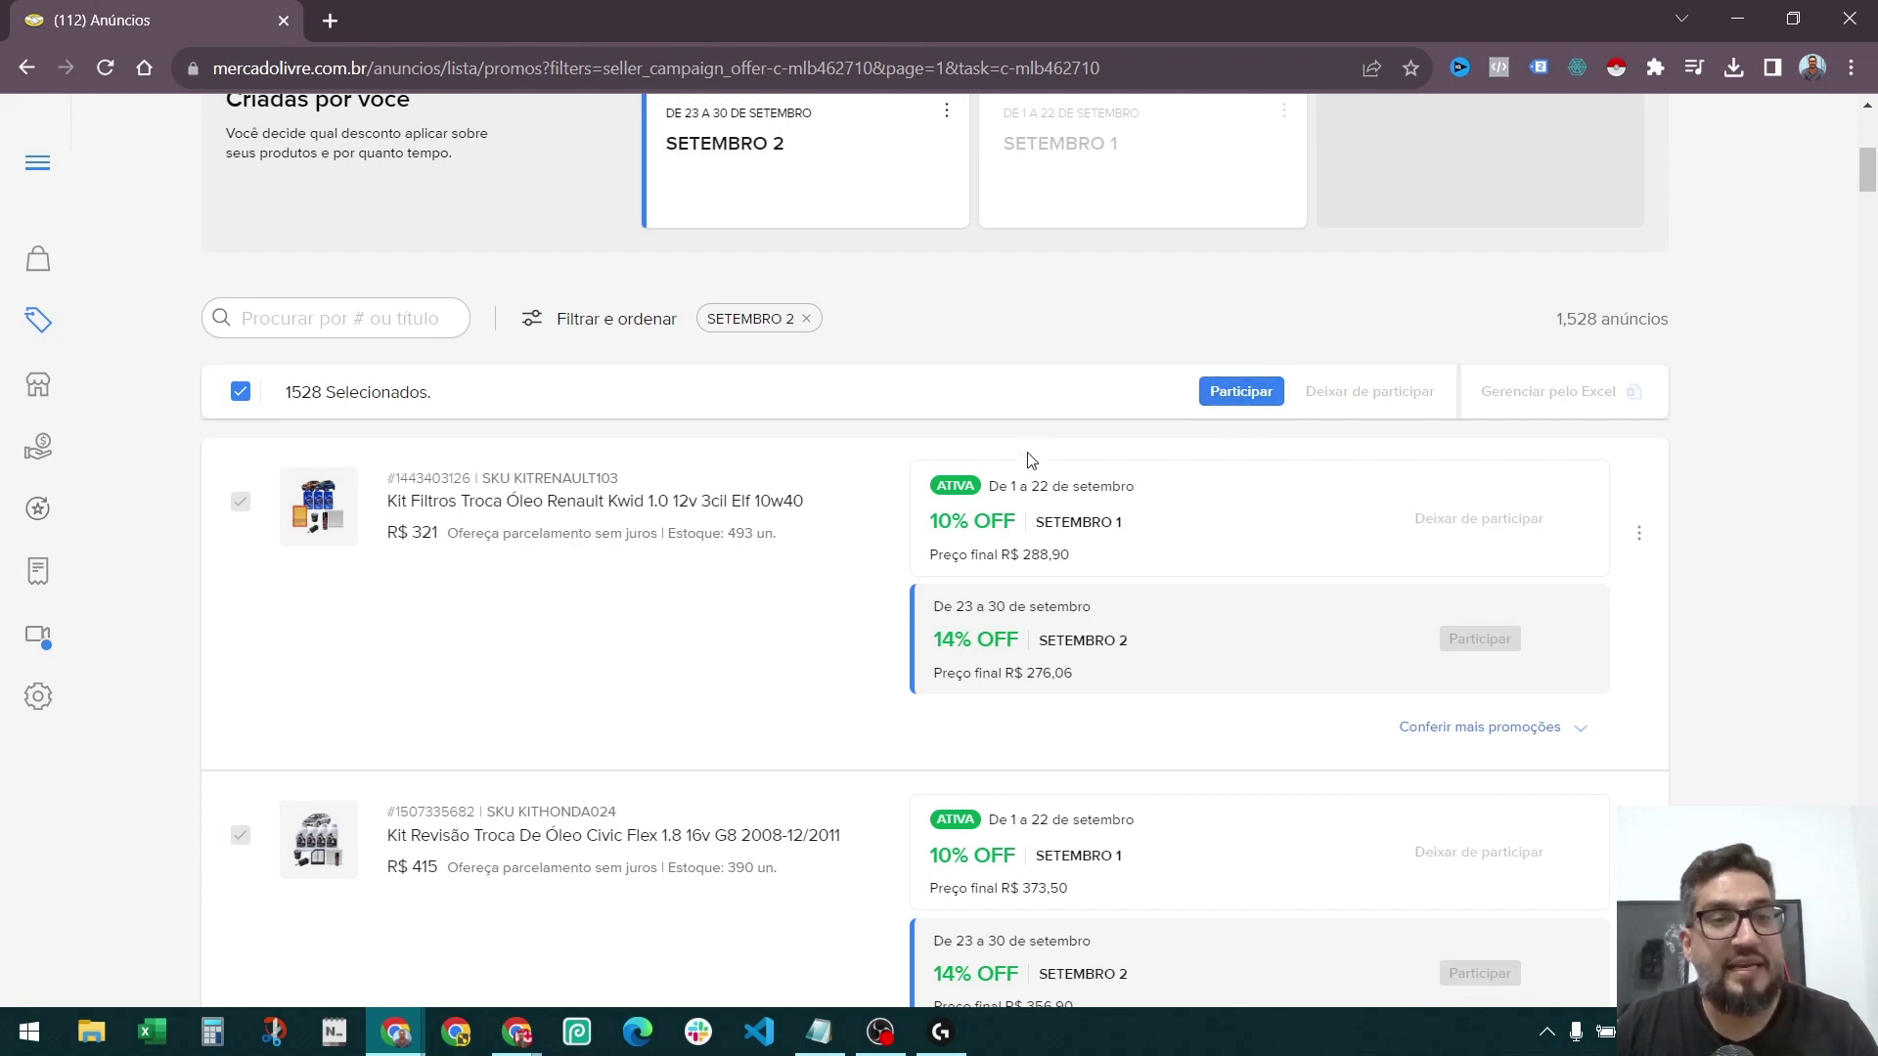
left_click(240, 393)
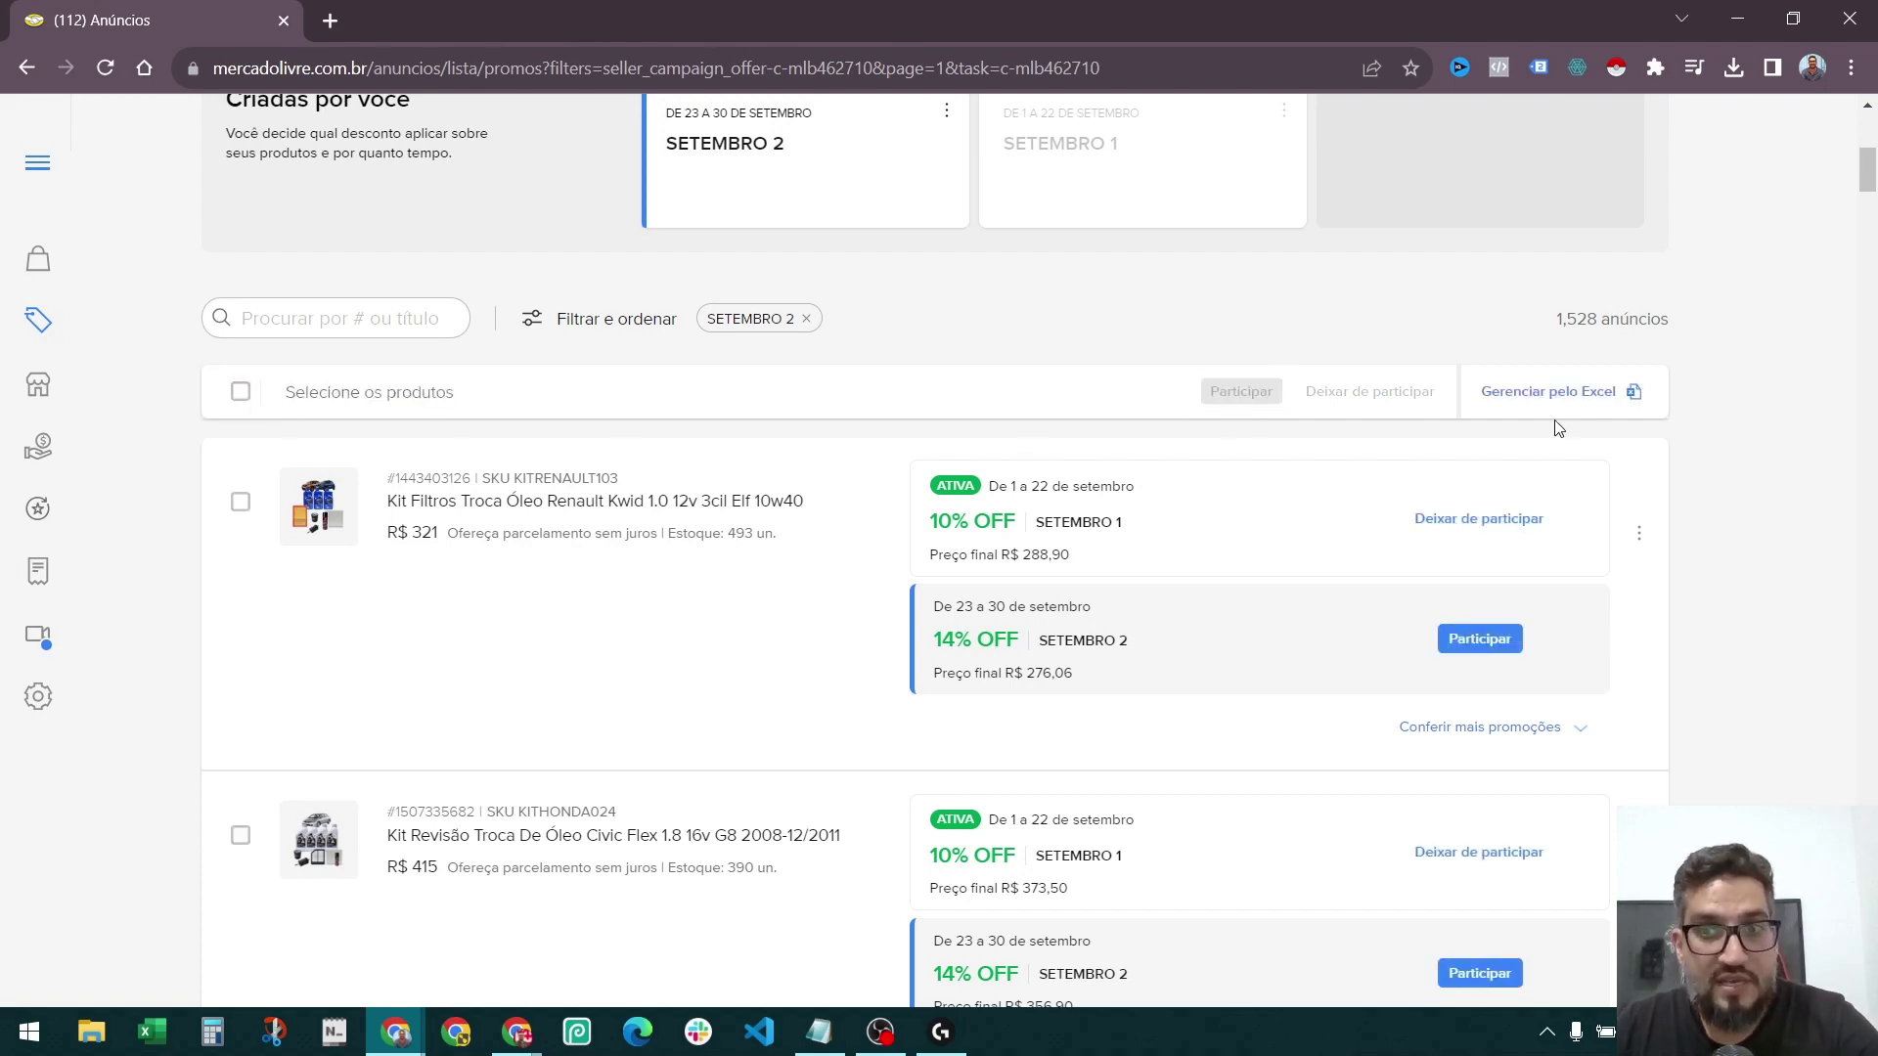
left_click(1558, 395)
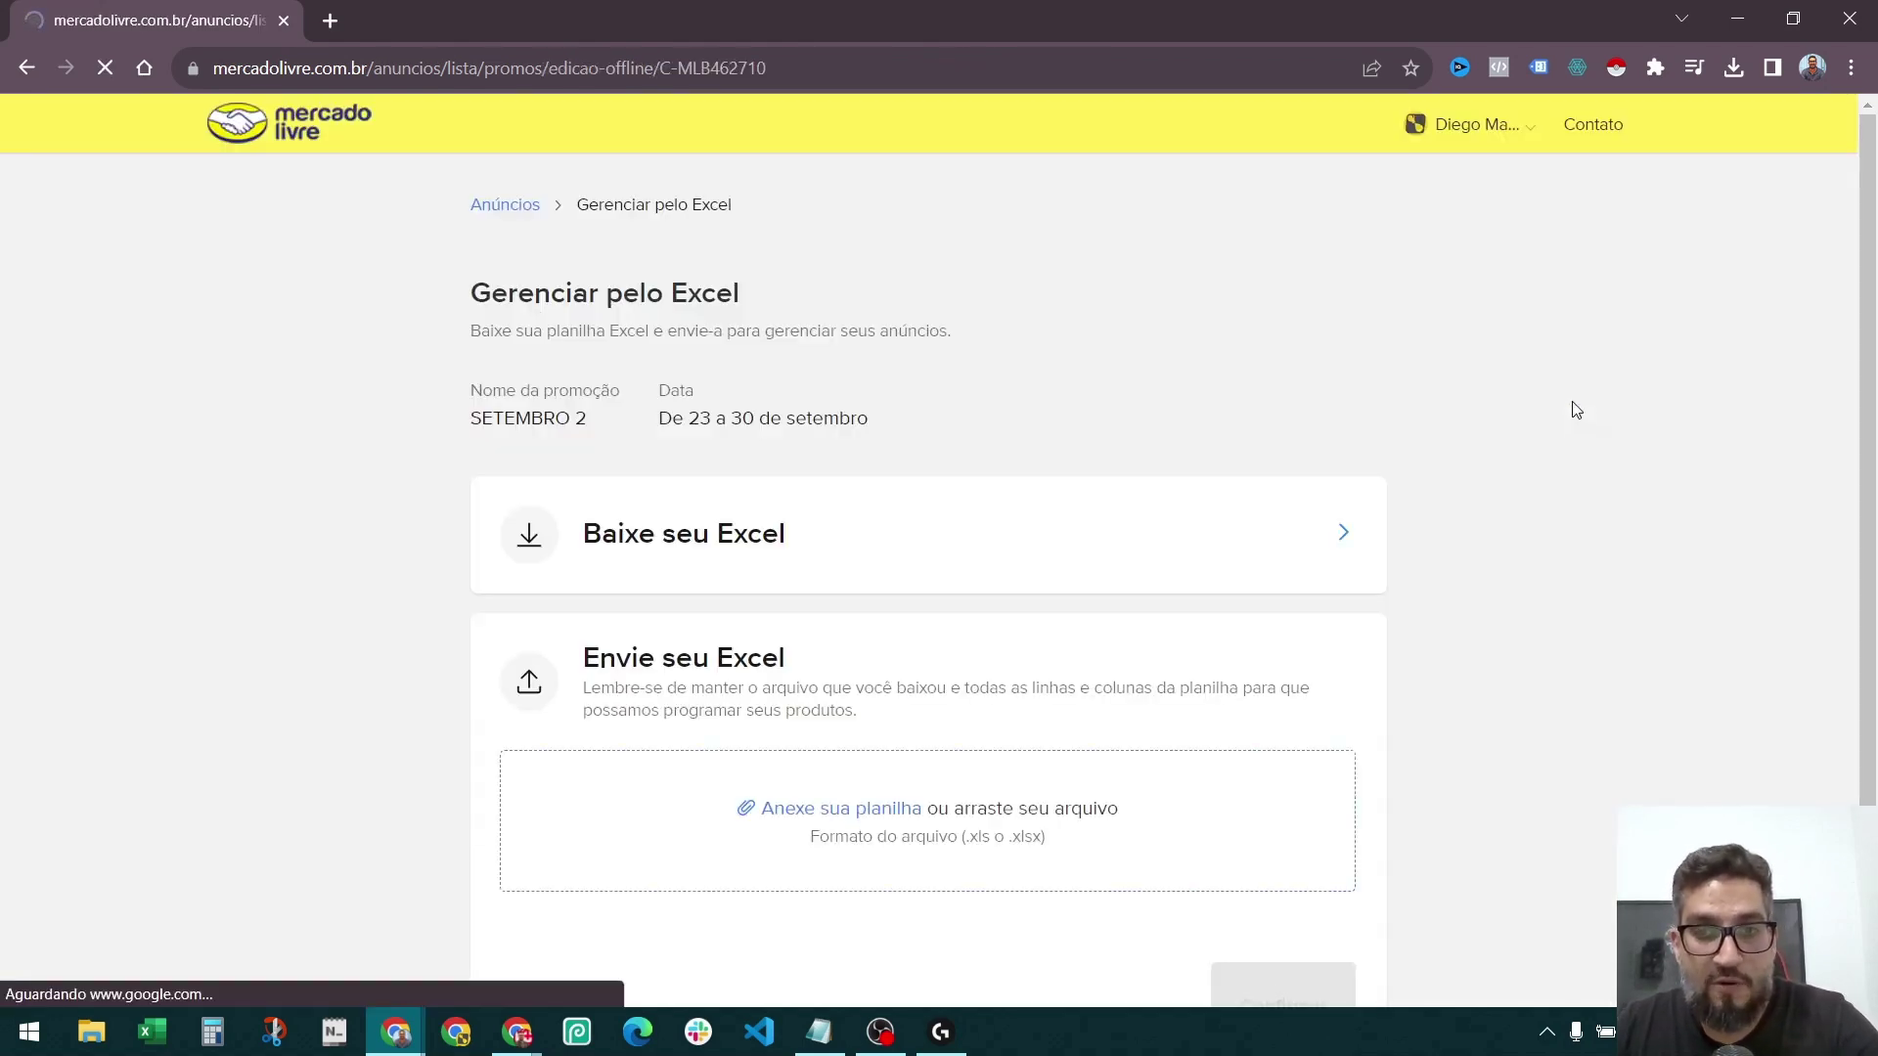
Download the SETEMBRO 2 spreadsheet for all categories, saving it as Leads 2023-08-25T18_58_26.794Z.xlsx in Nova pasta (2).
left_click(785, 558)
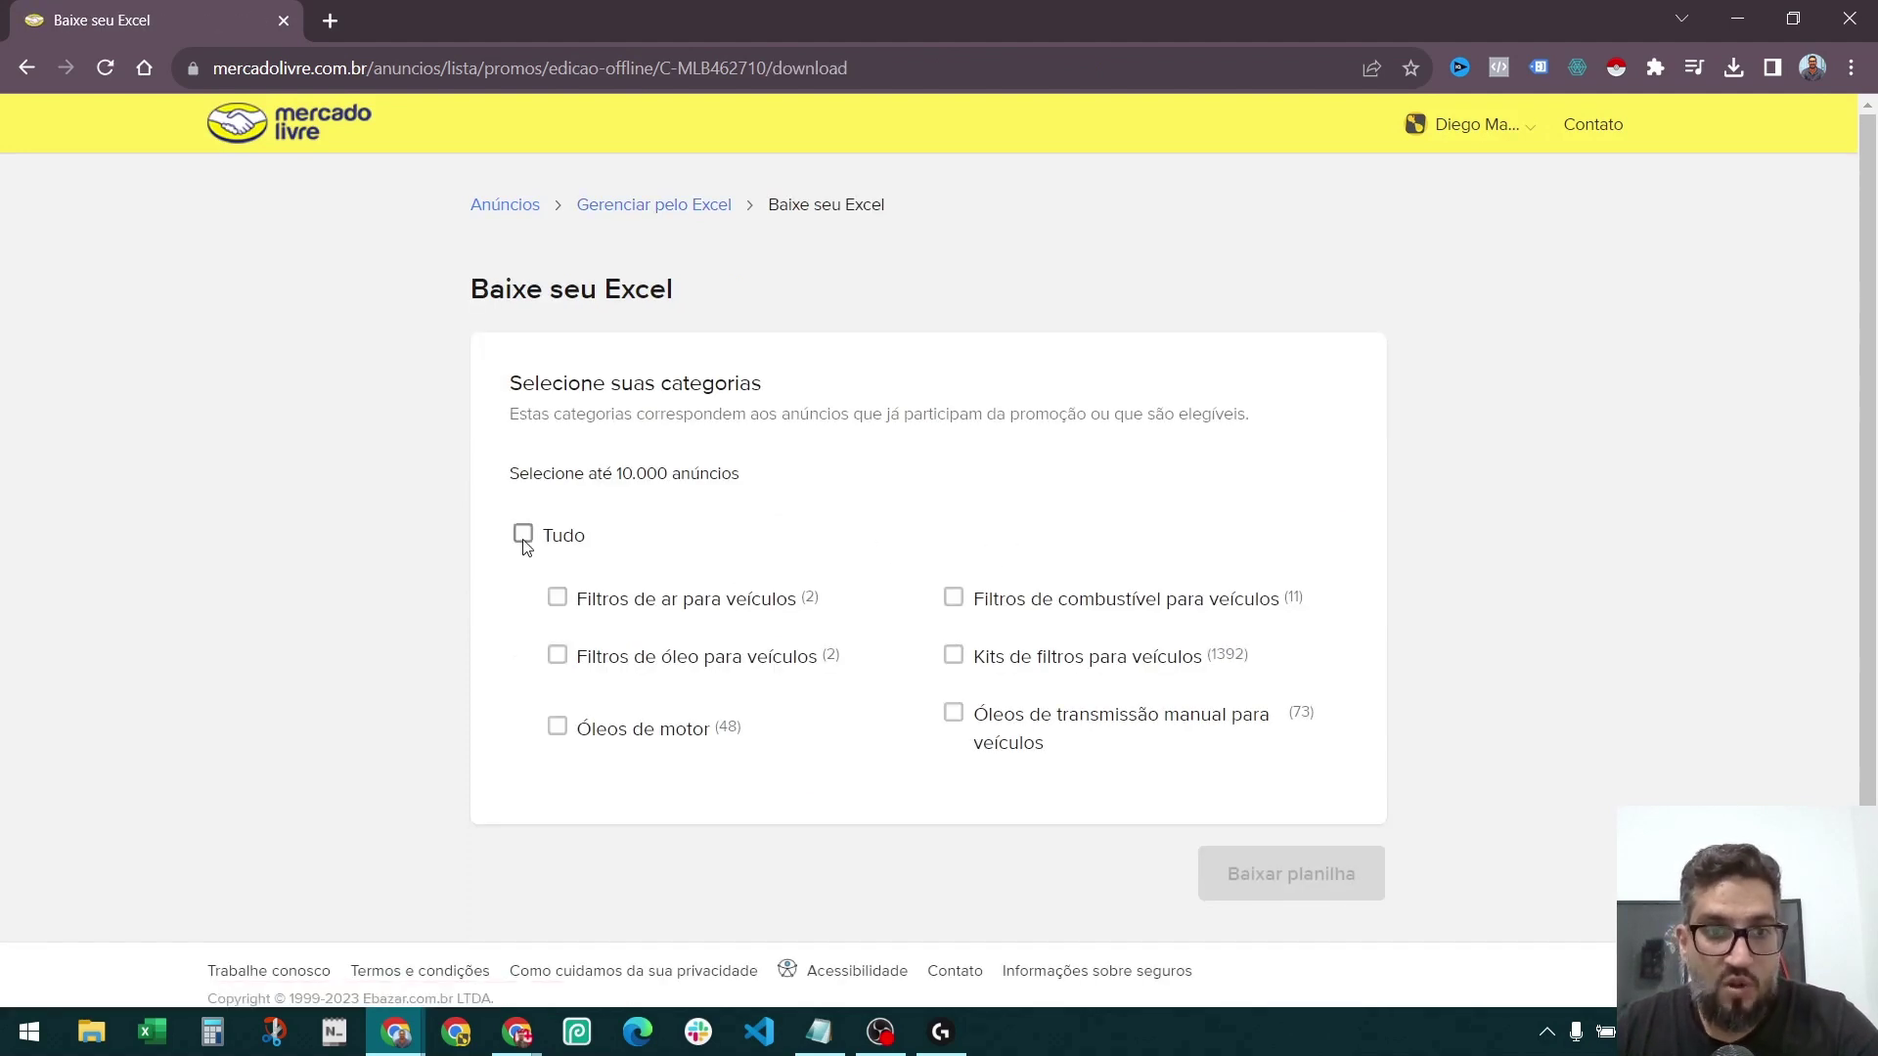
left_click(523, 541)
left_click(1271, 866)
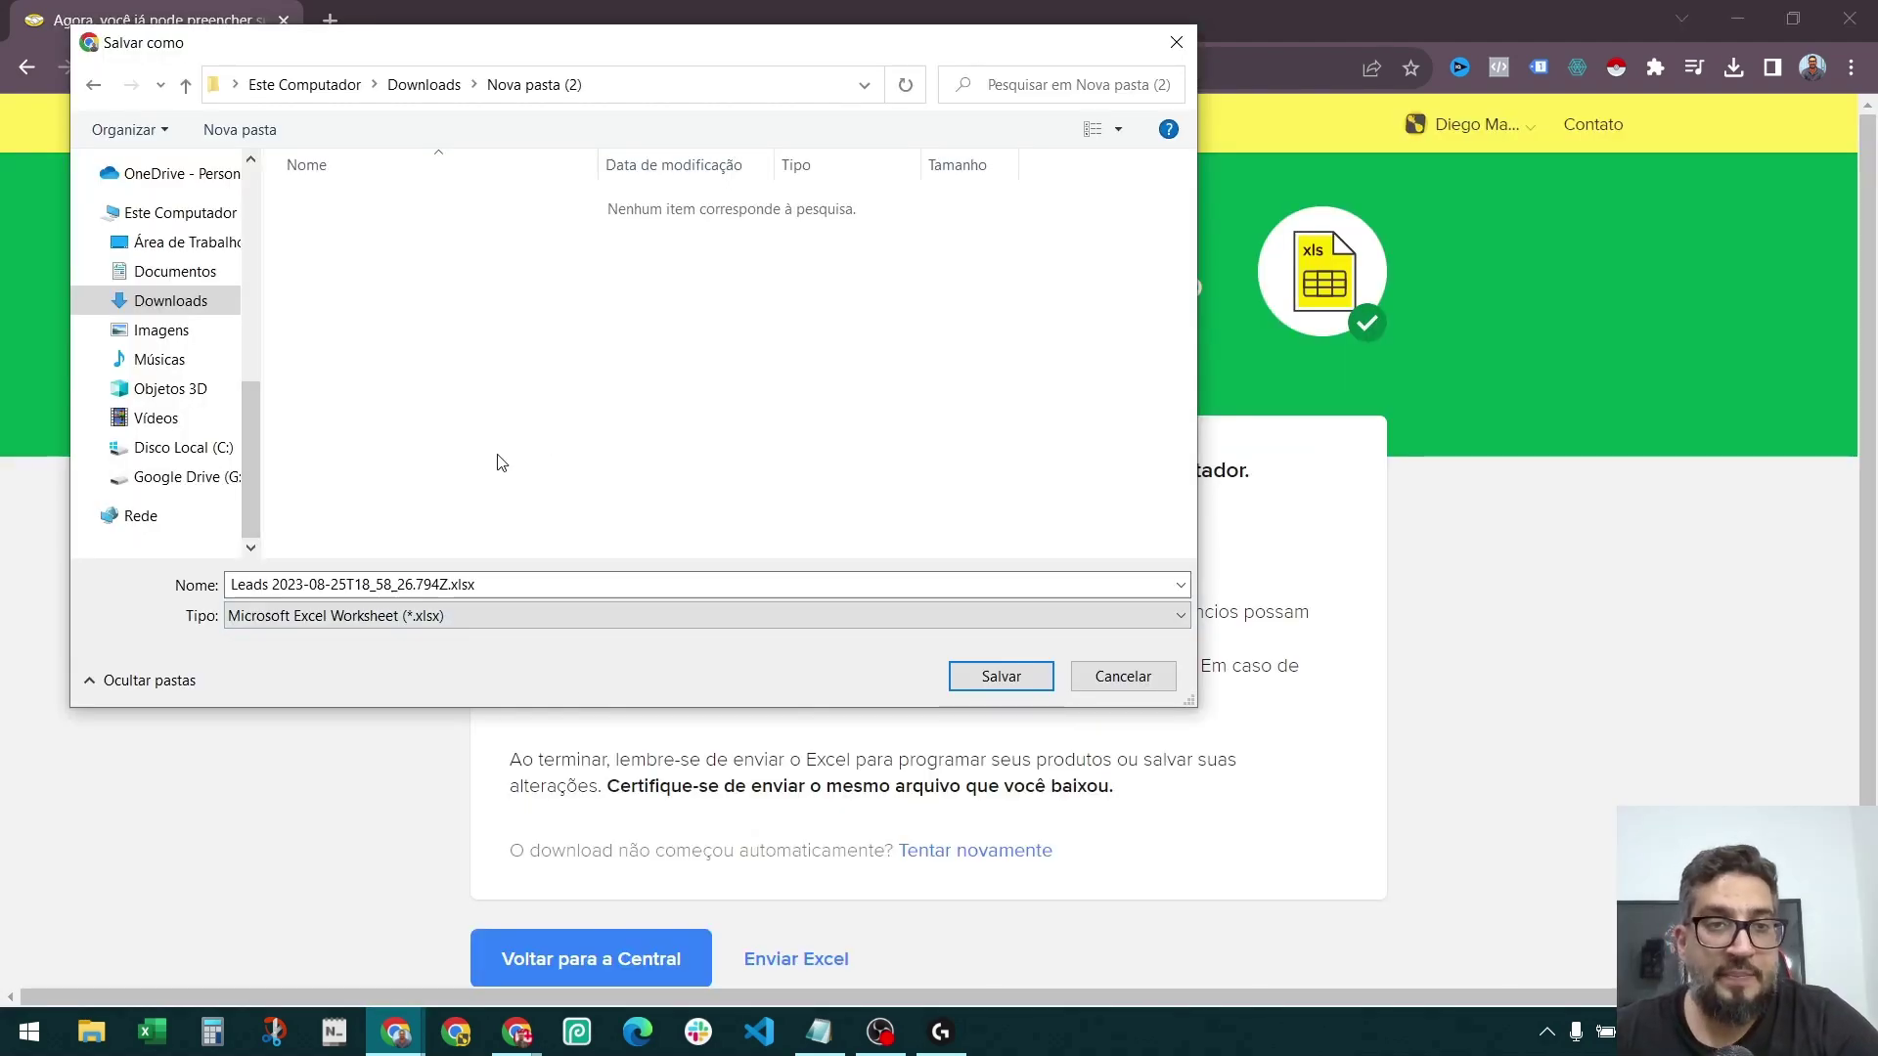
left_click(529, 590)
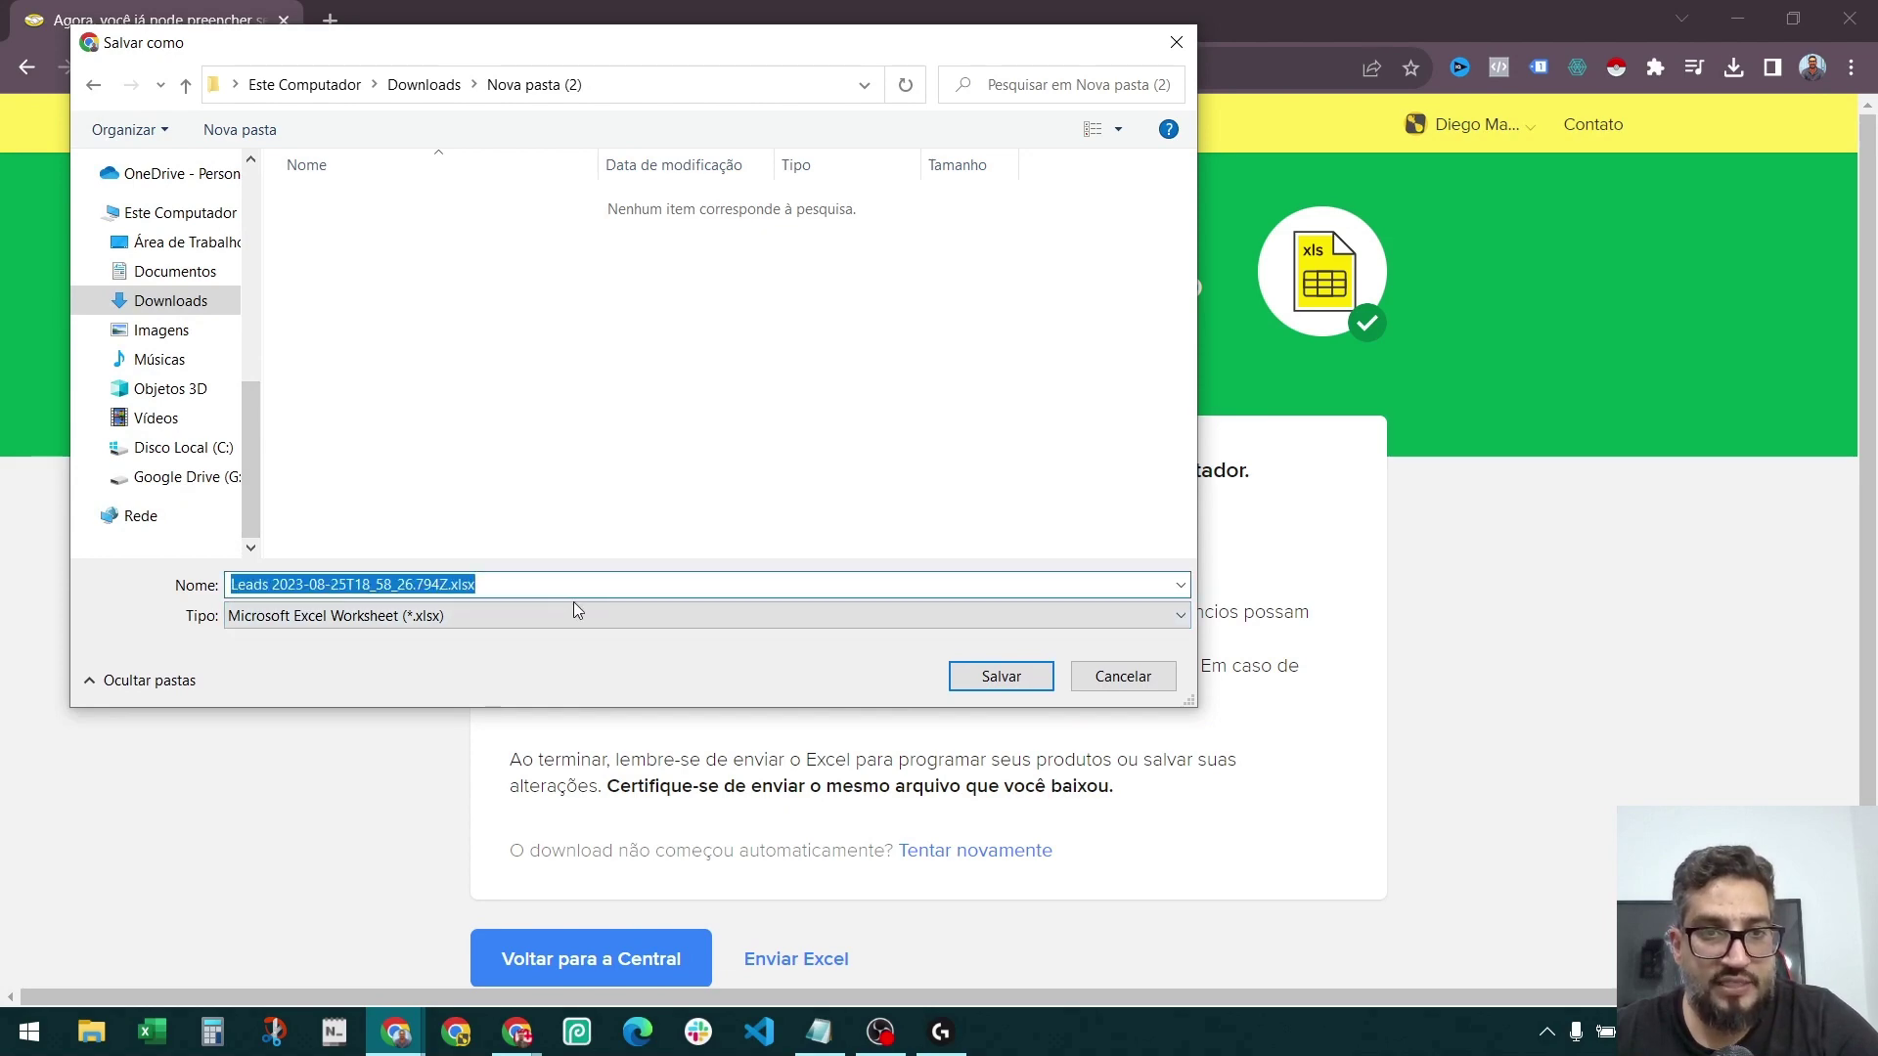
left_click(990, 675)
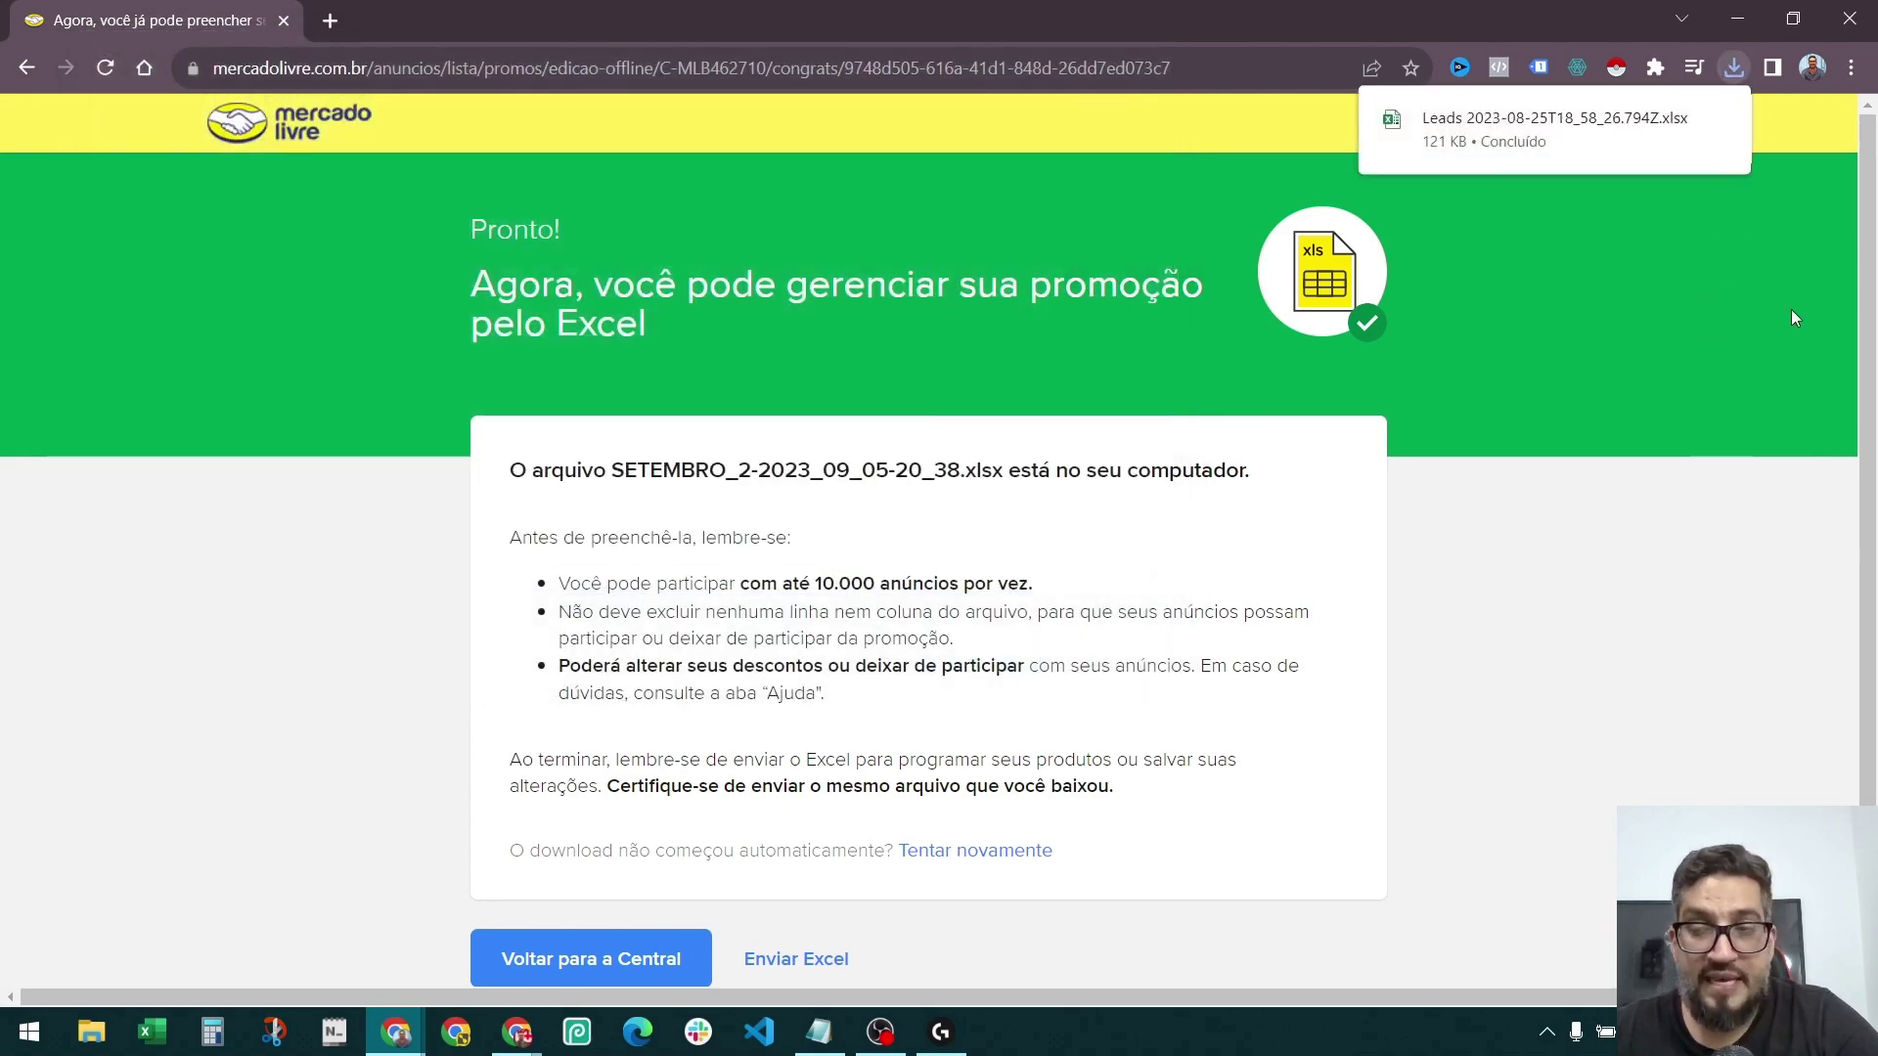
Open the downloaded spreadsheet in Excel, enable editing, and examine the participation column on the Benefícios sheet.
left_click(1505, 125)
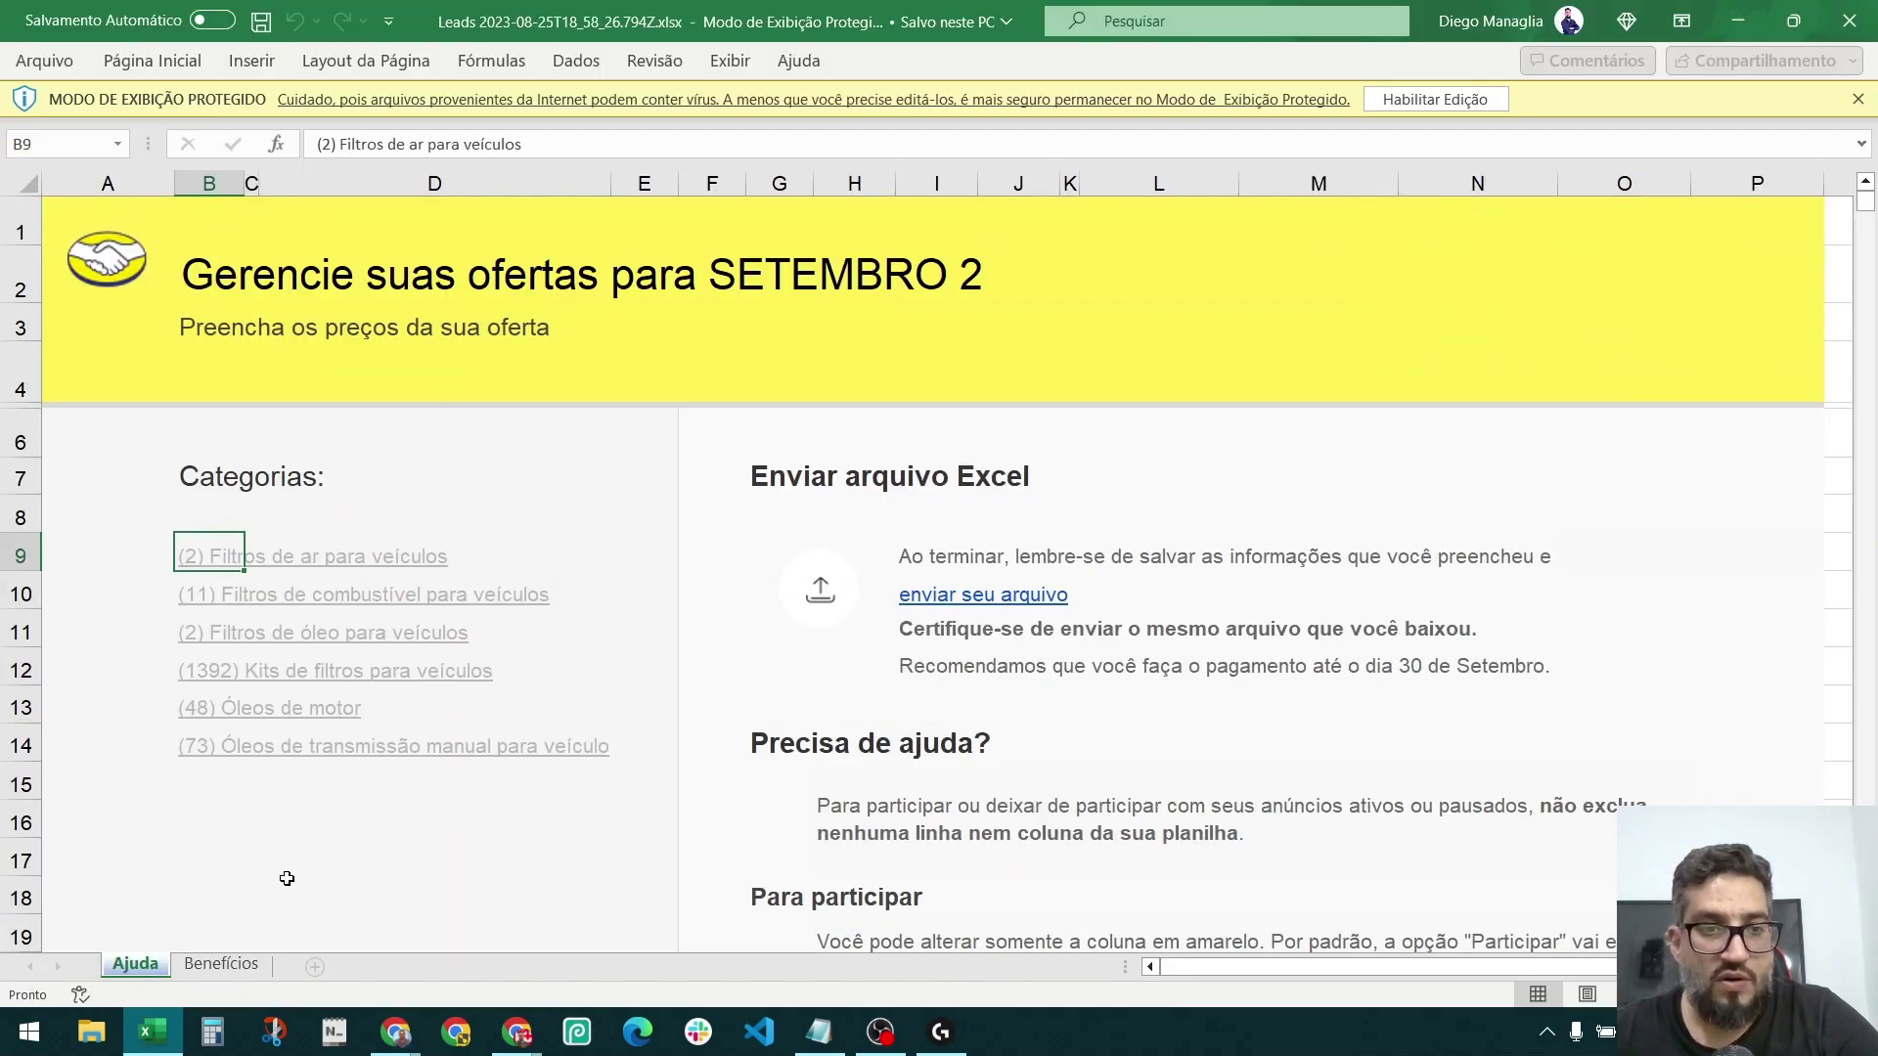
left_click(1430, 104)
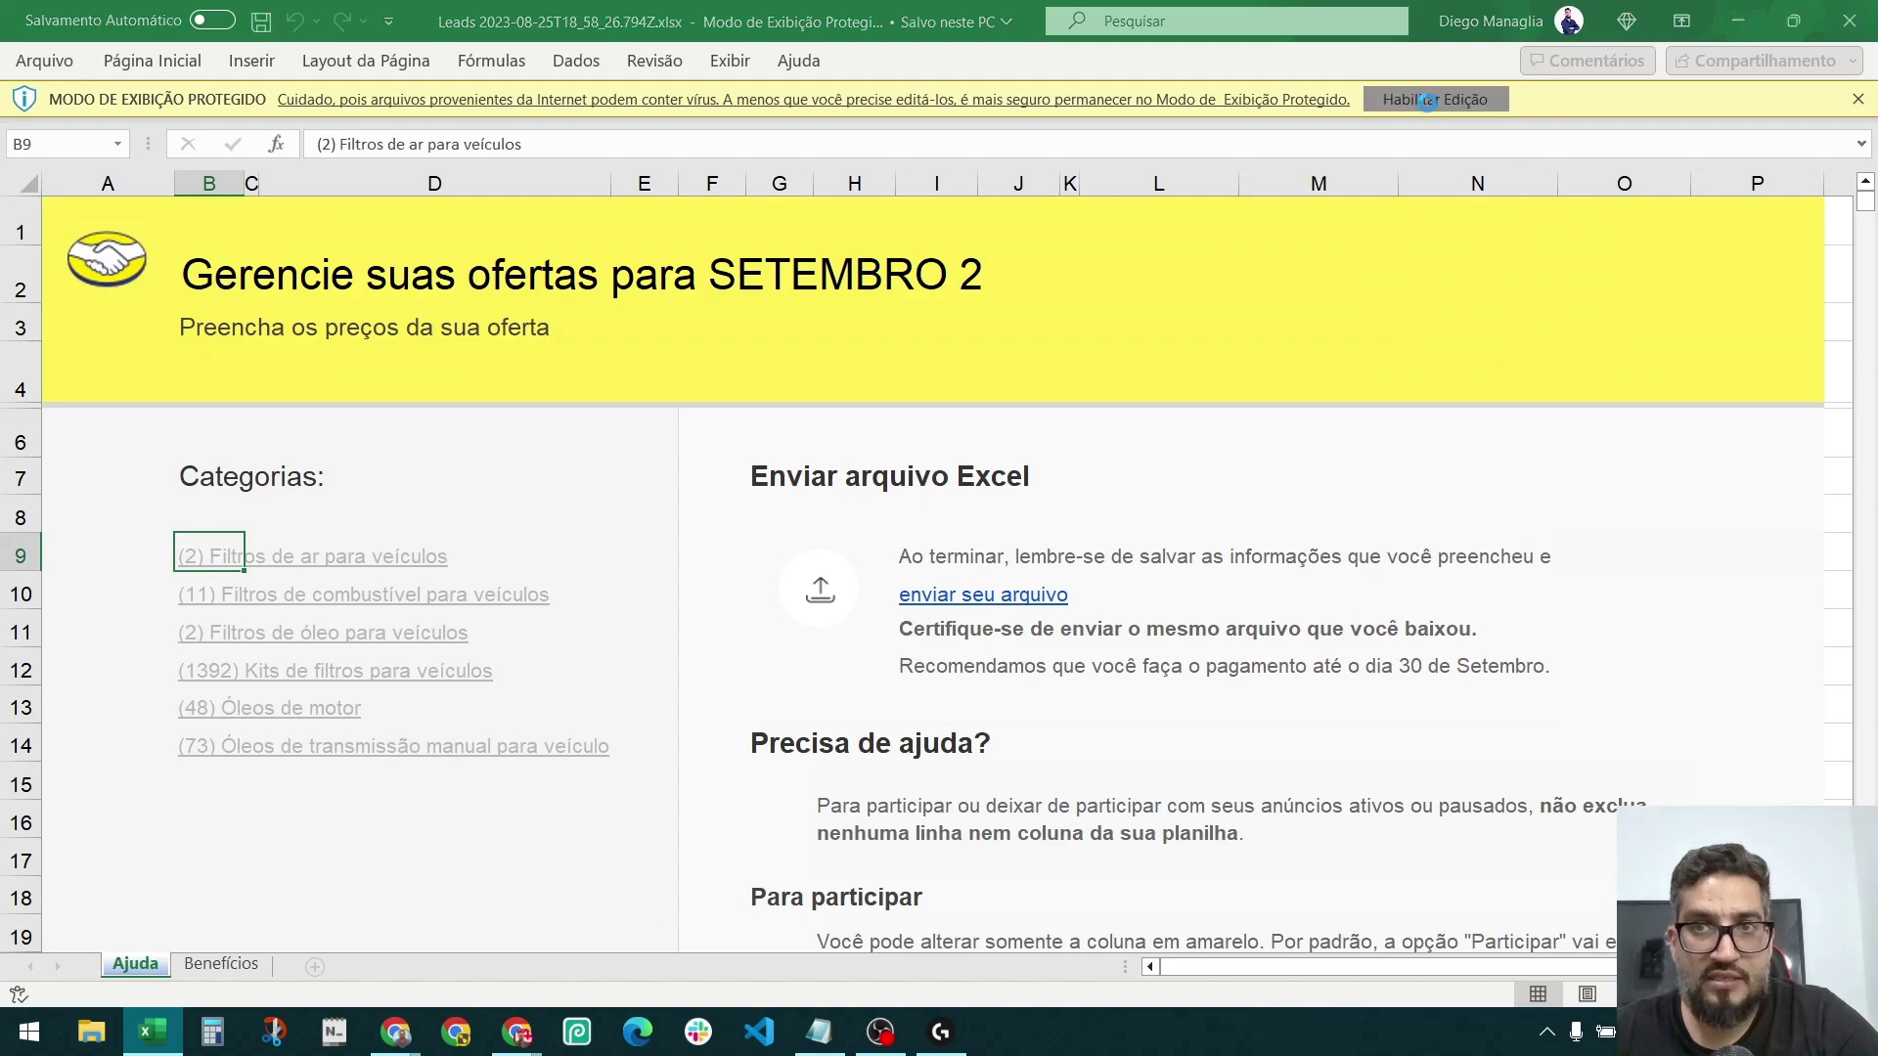
left_click(226, 972)
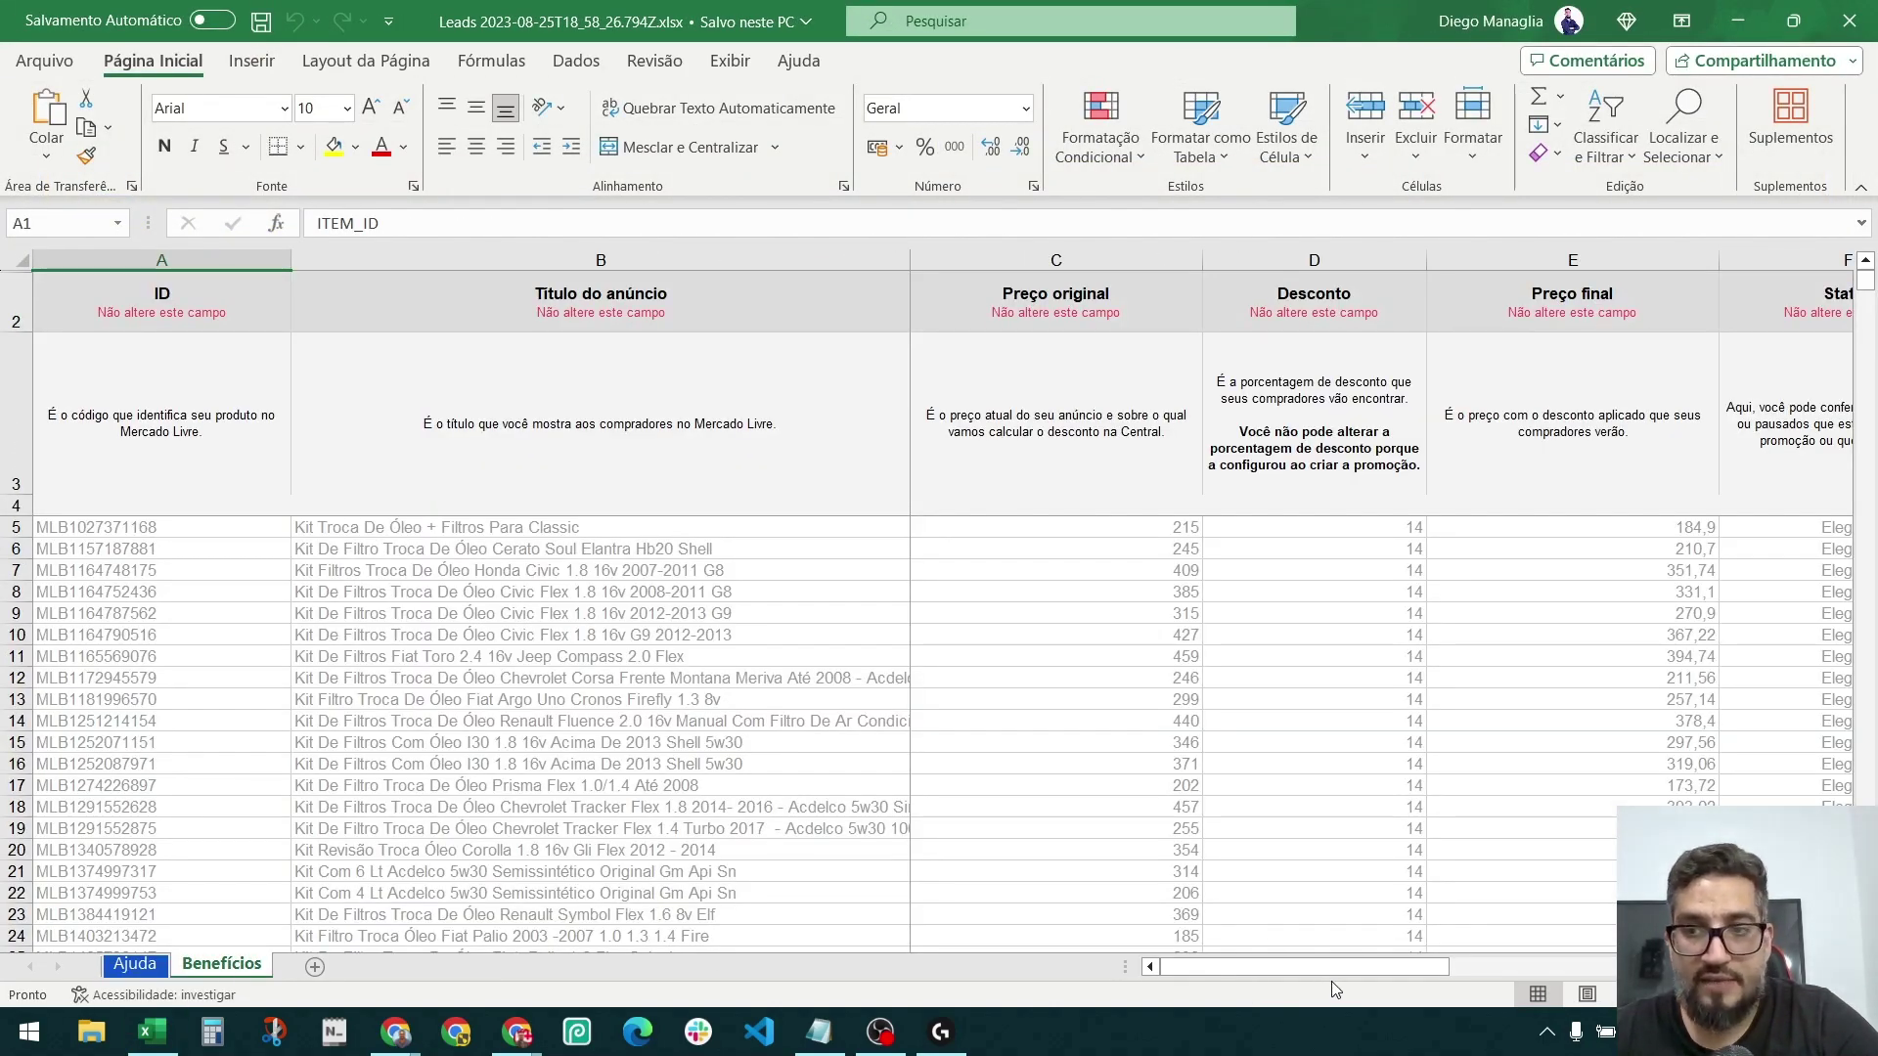
left_click_drag(1348, 966, 1514, 967)
left_click(1599, 528)
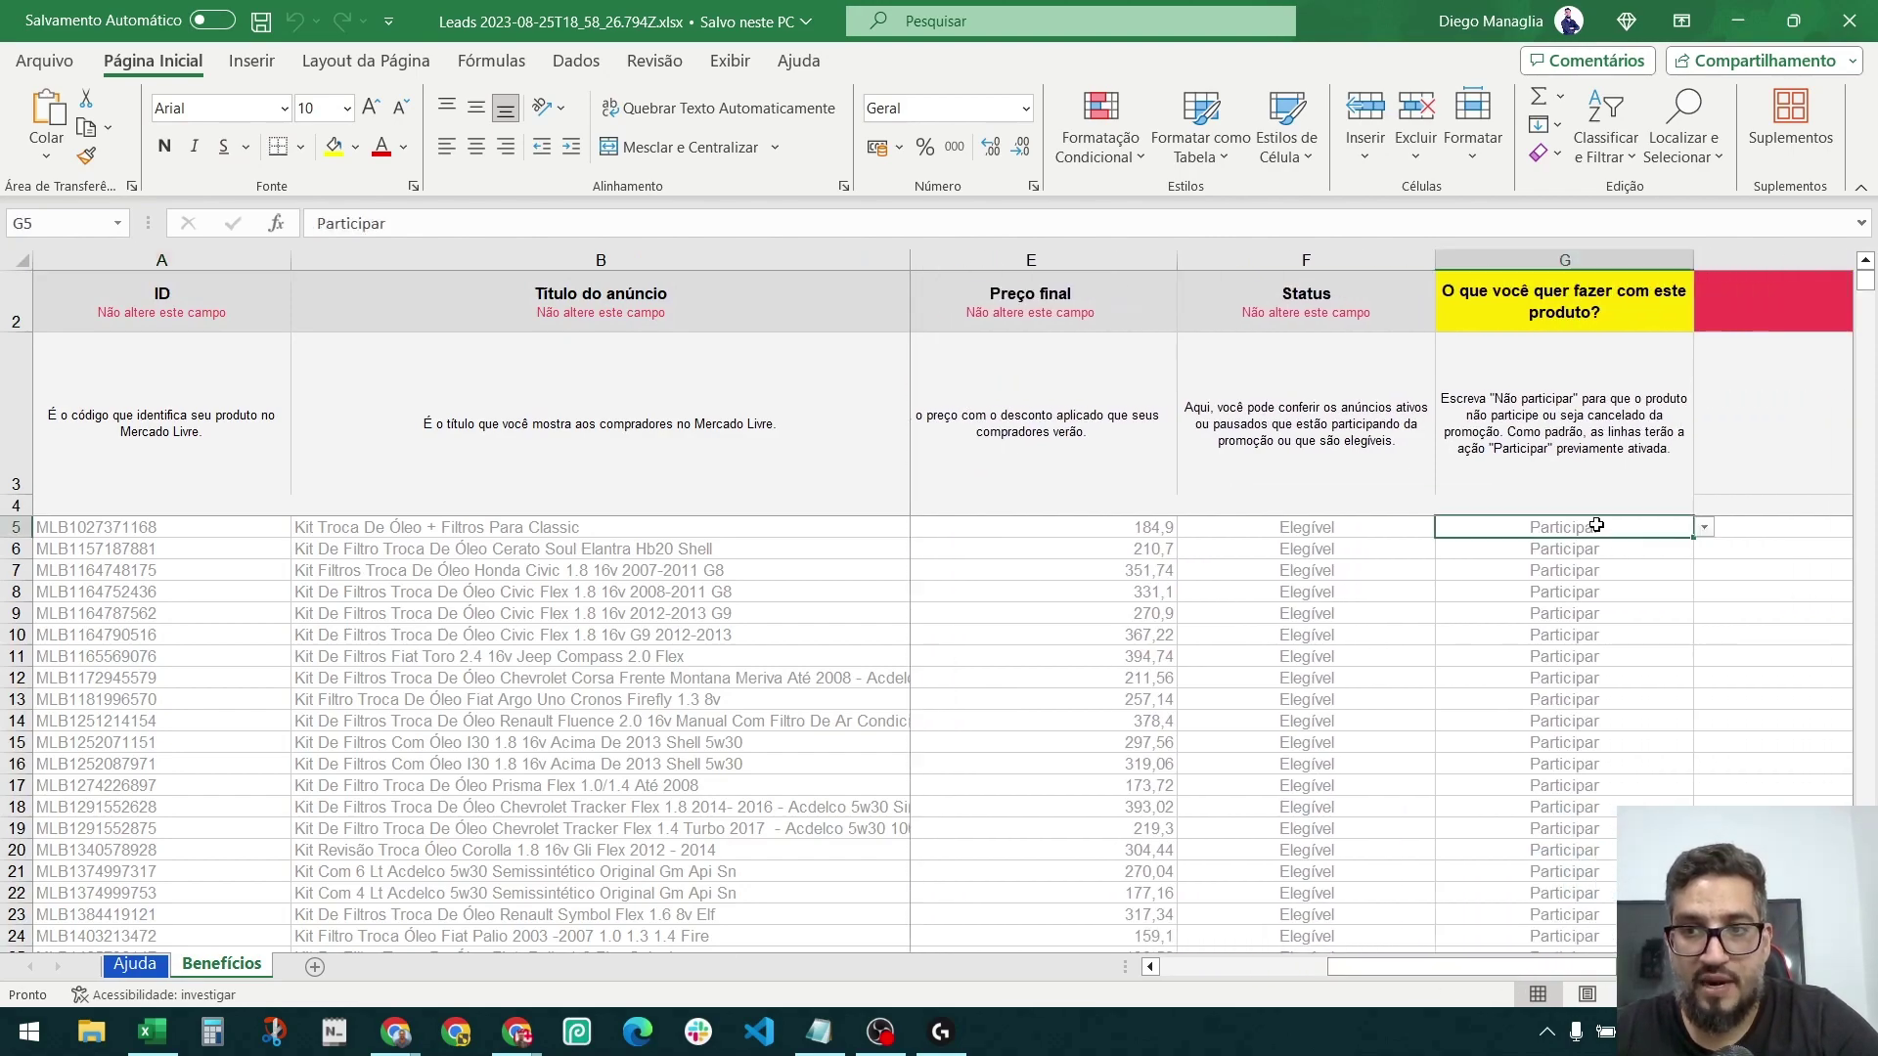
Check the participation choices available for a listing much further down the Benefícios sheet, and close the workbook.
left_click_drag(1866, 281, 1870, 607)
left_click(1668, 575)
left_click(1706, 572)
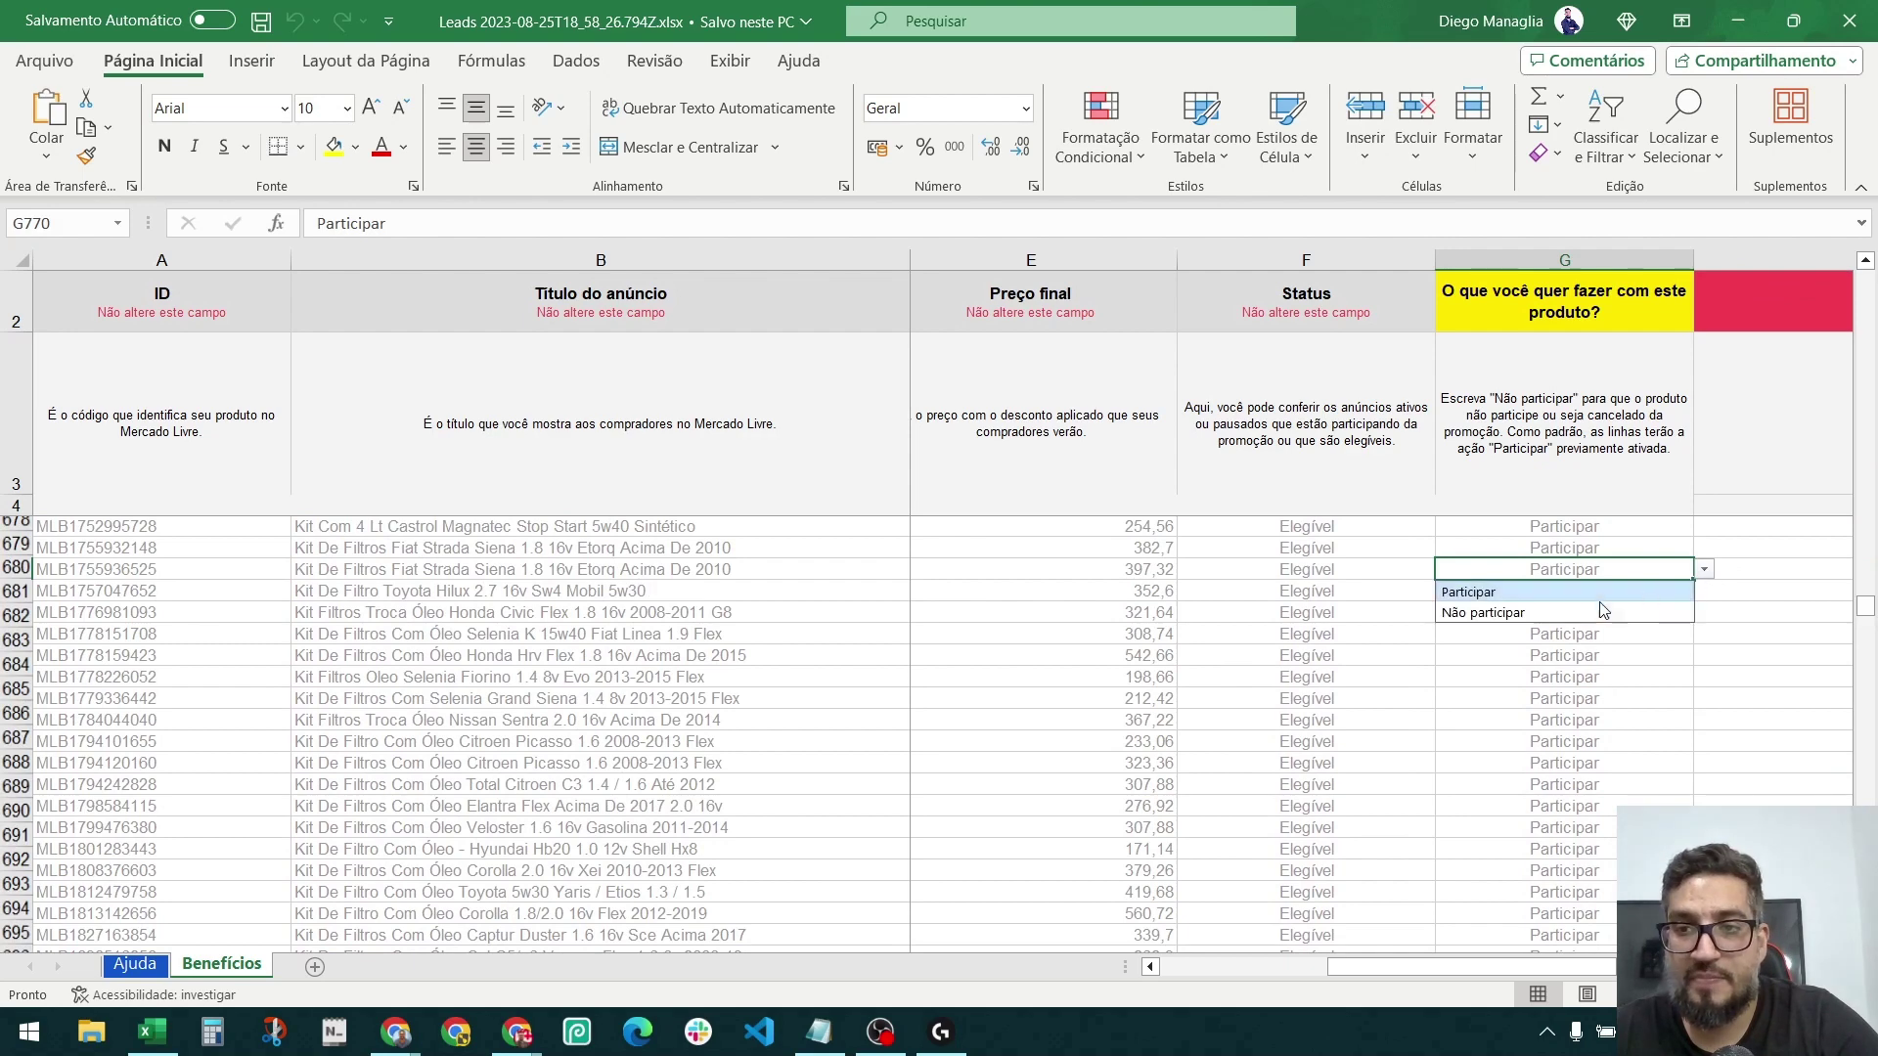
left_click(1604, 543)
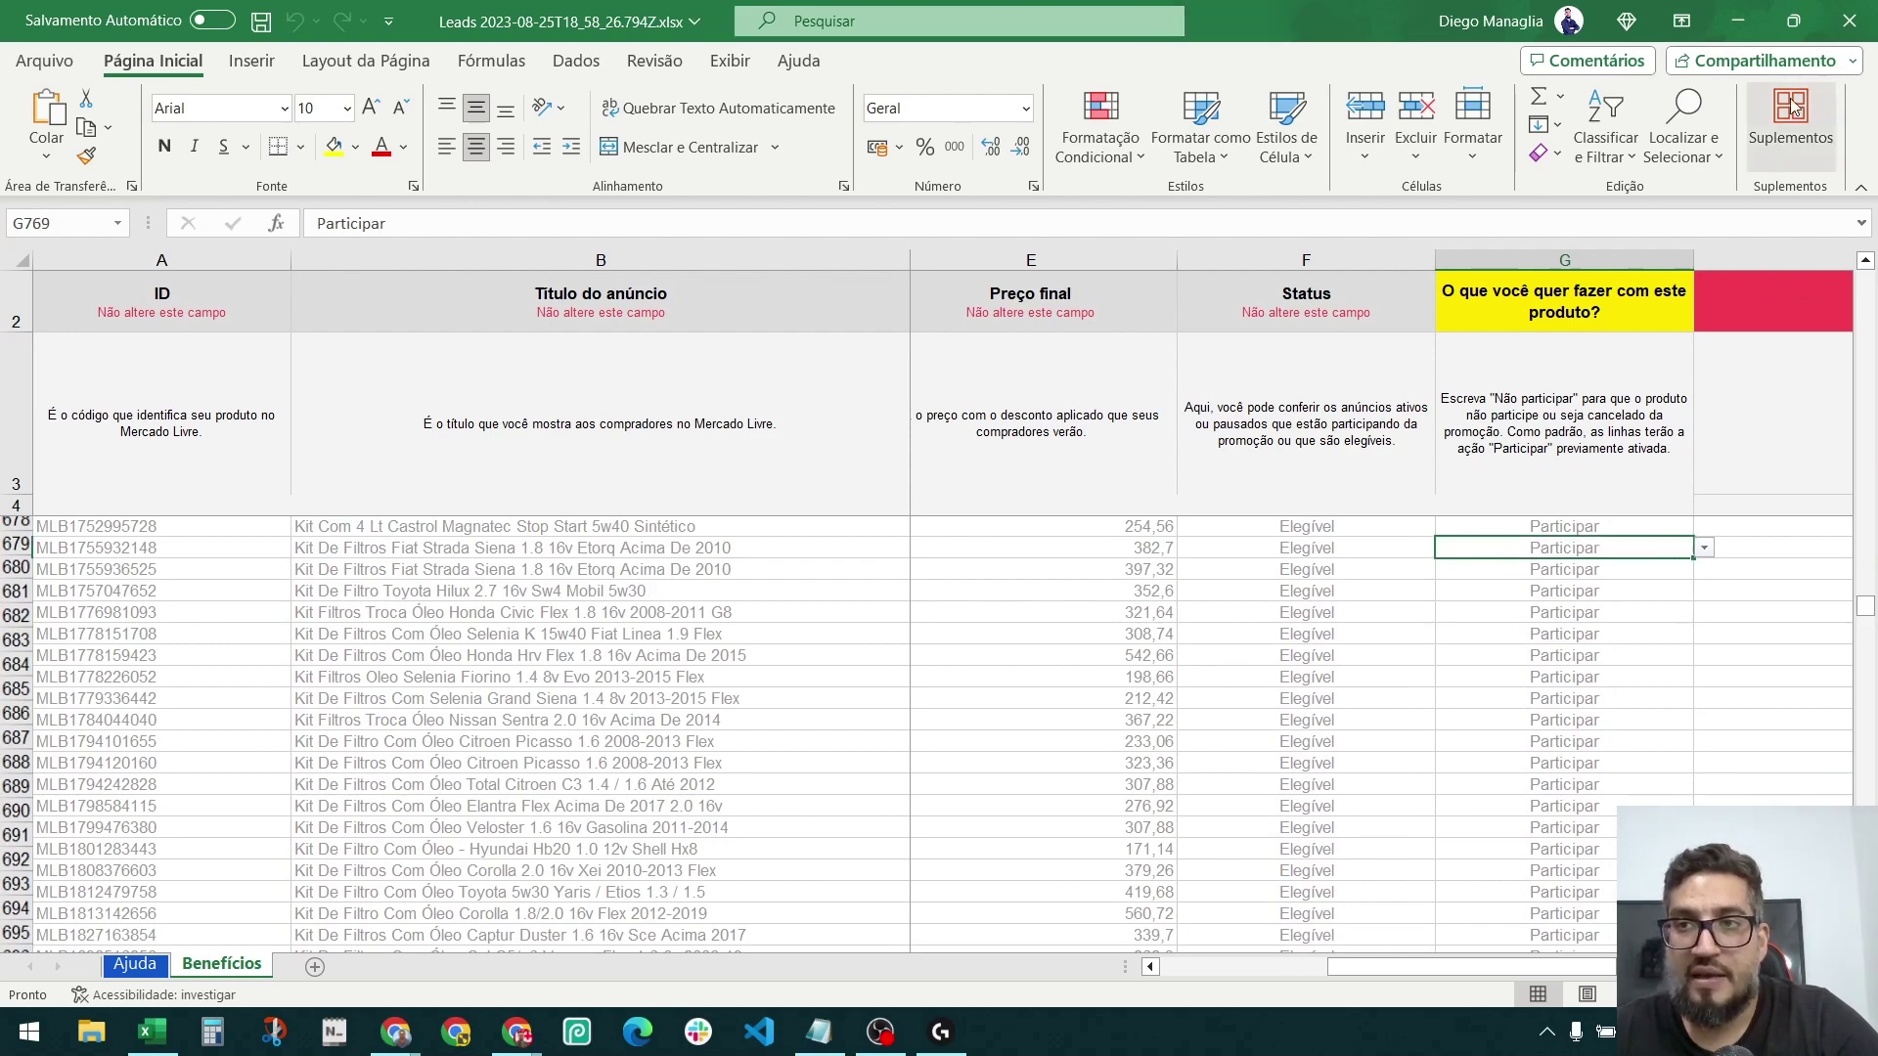
left_click(1849, 21)
left_click(978, 548)
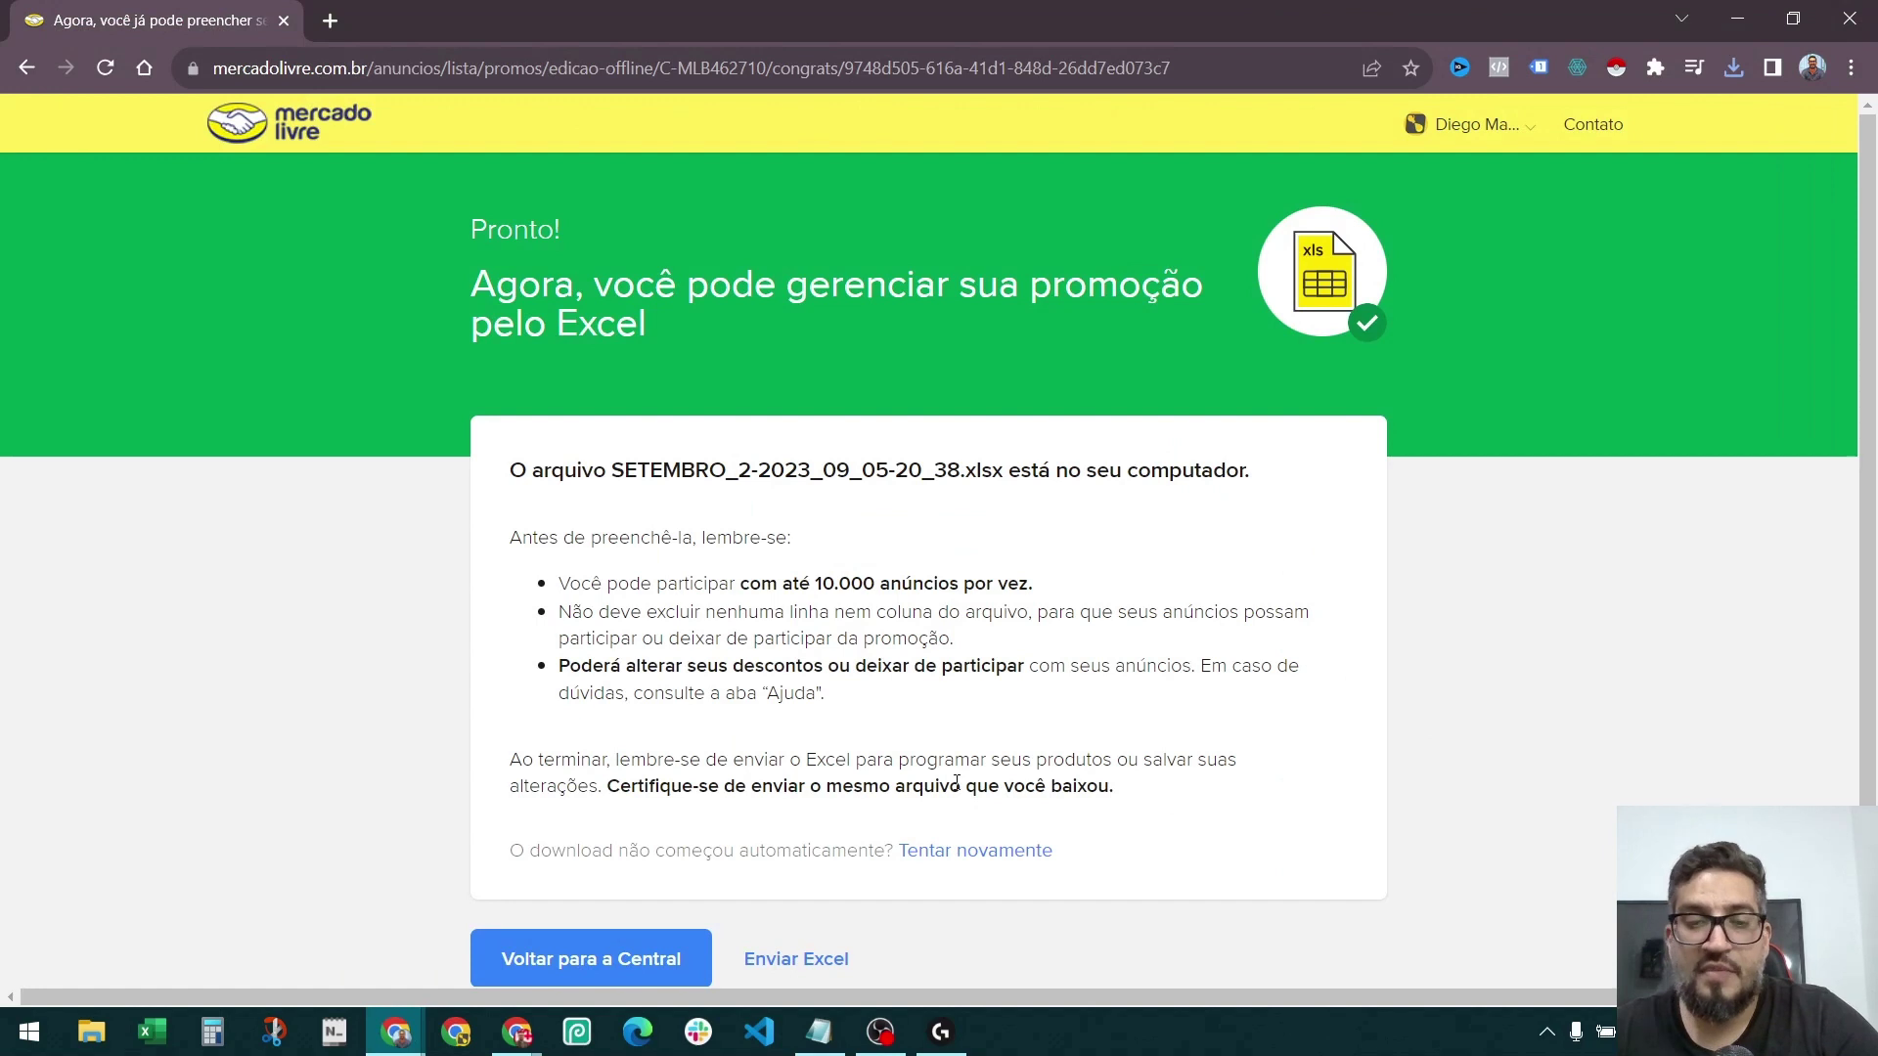
Upload Leads 2023-08-25T18_58_26.794Z.xlsx to the SETEMBRO 2 promotion and confirm the submission.
left_click(787, 961)
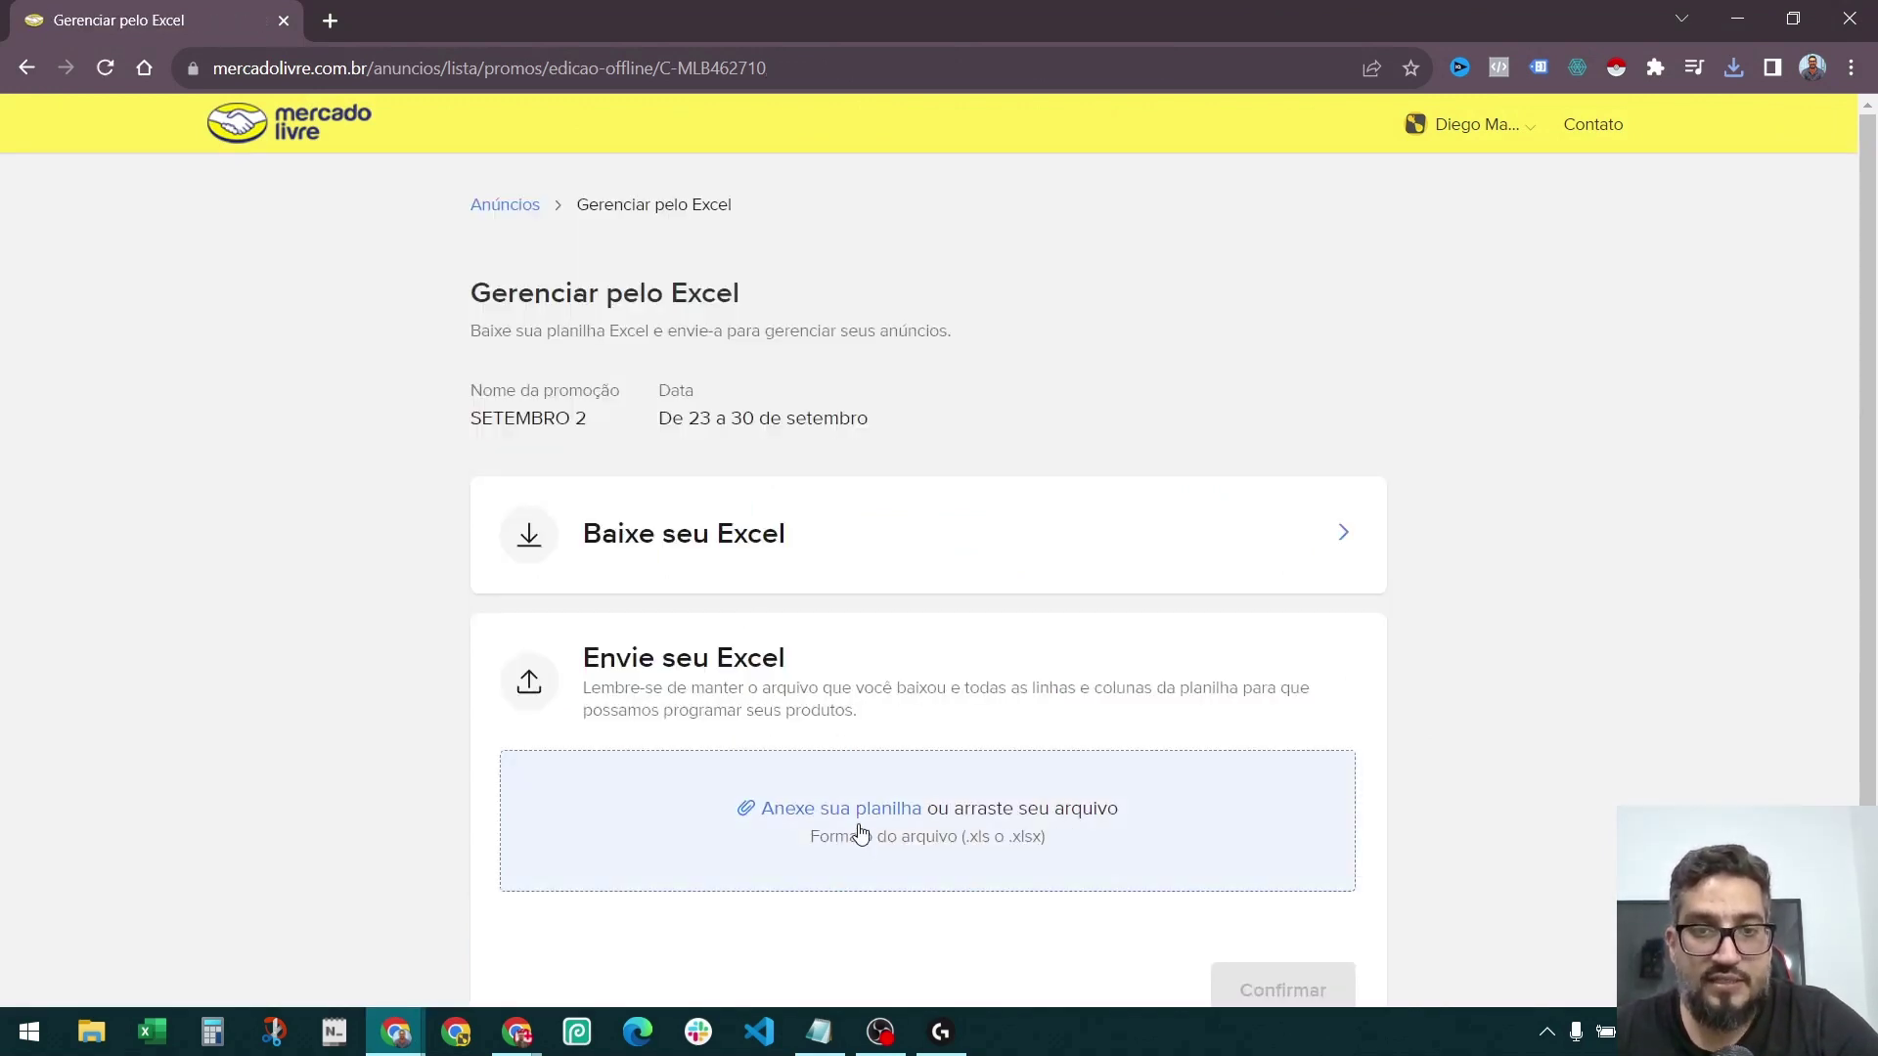
left_click(1733, 67)
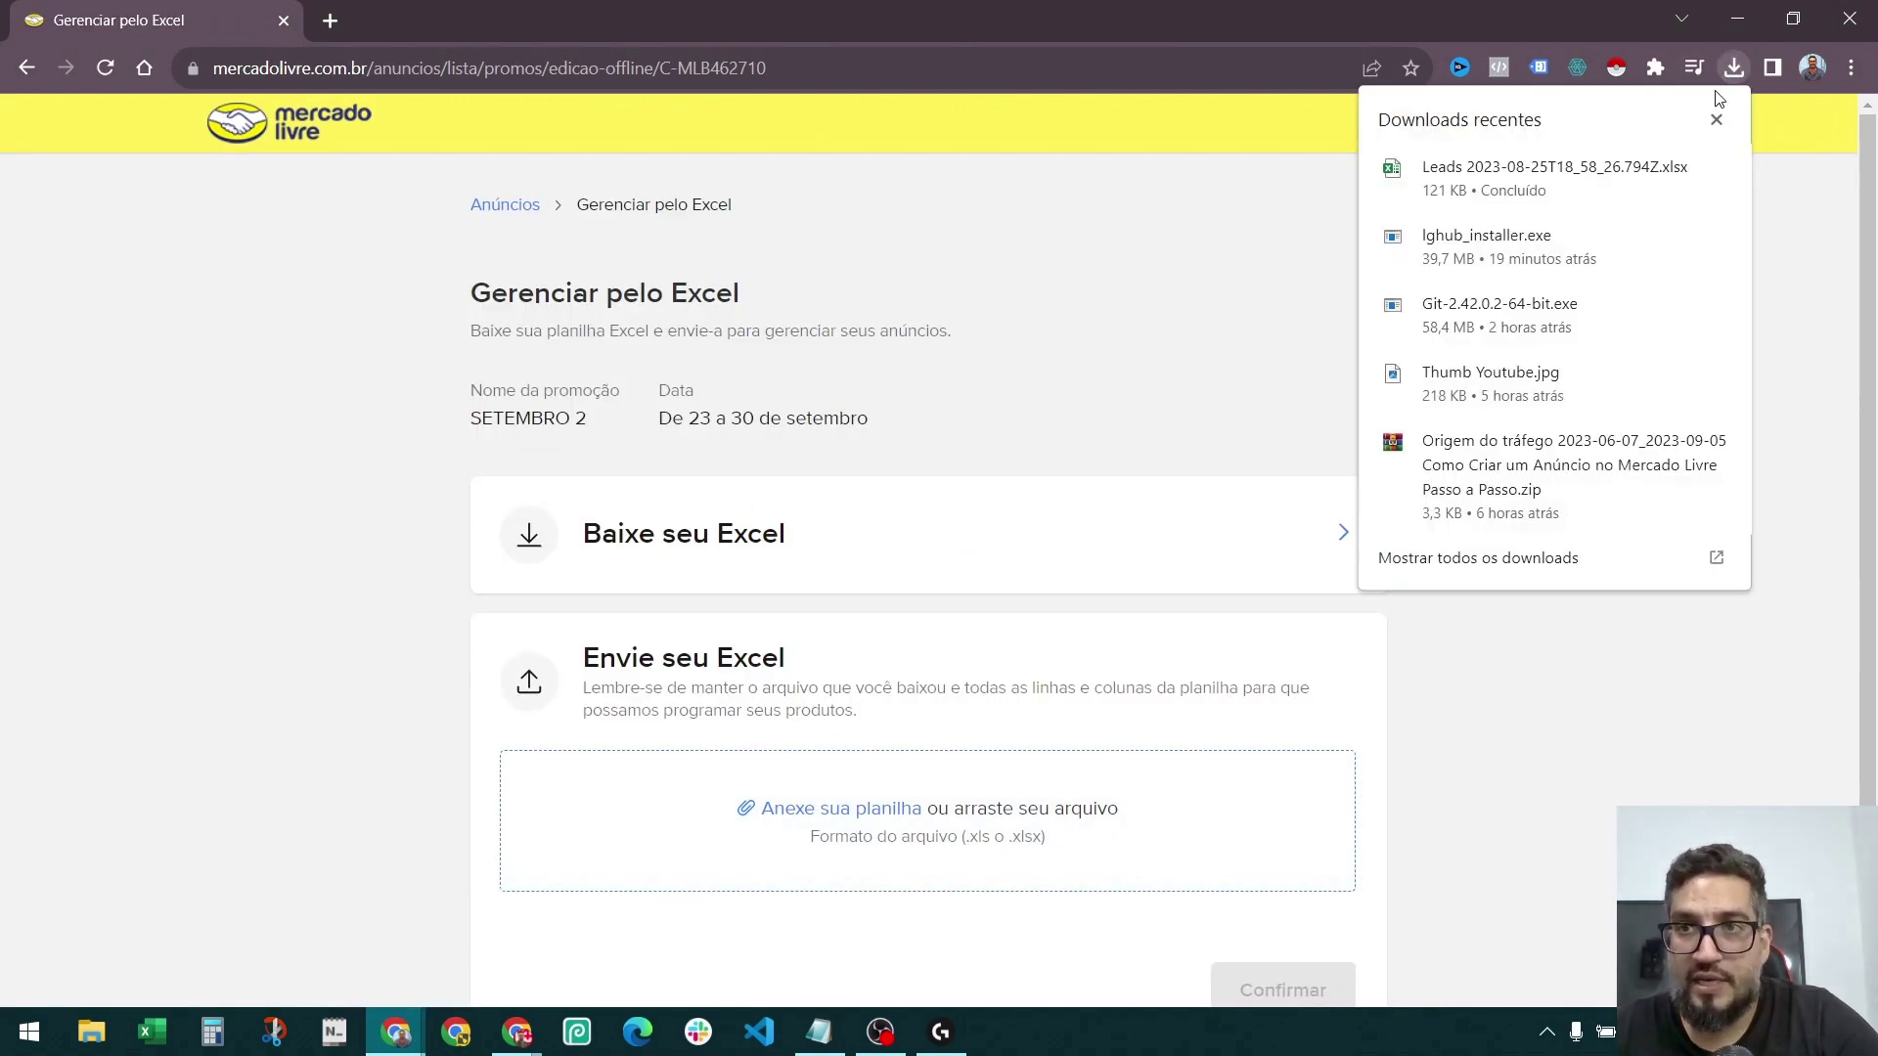
left_click_drag(1555, 178, 993, 818)
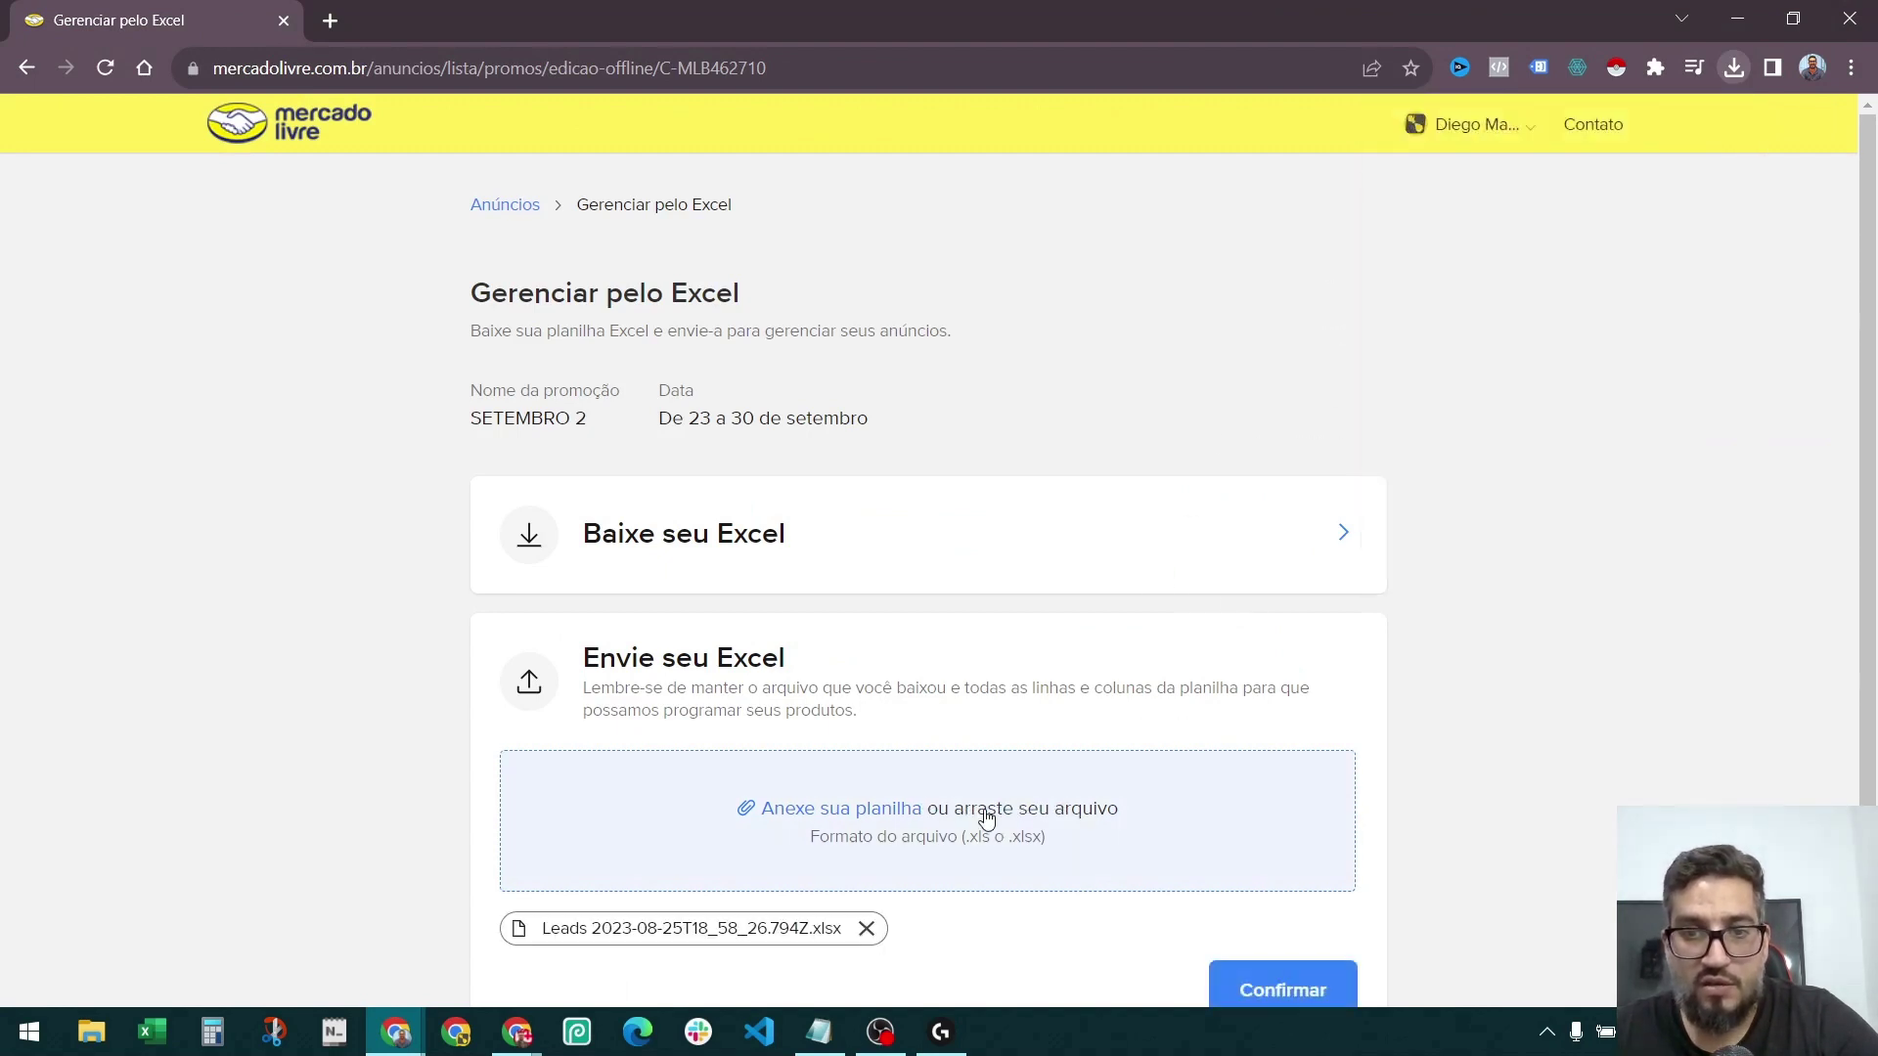
left_click(1288, 976)
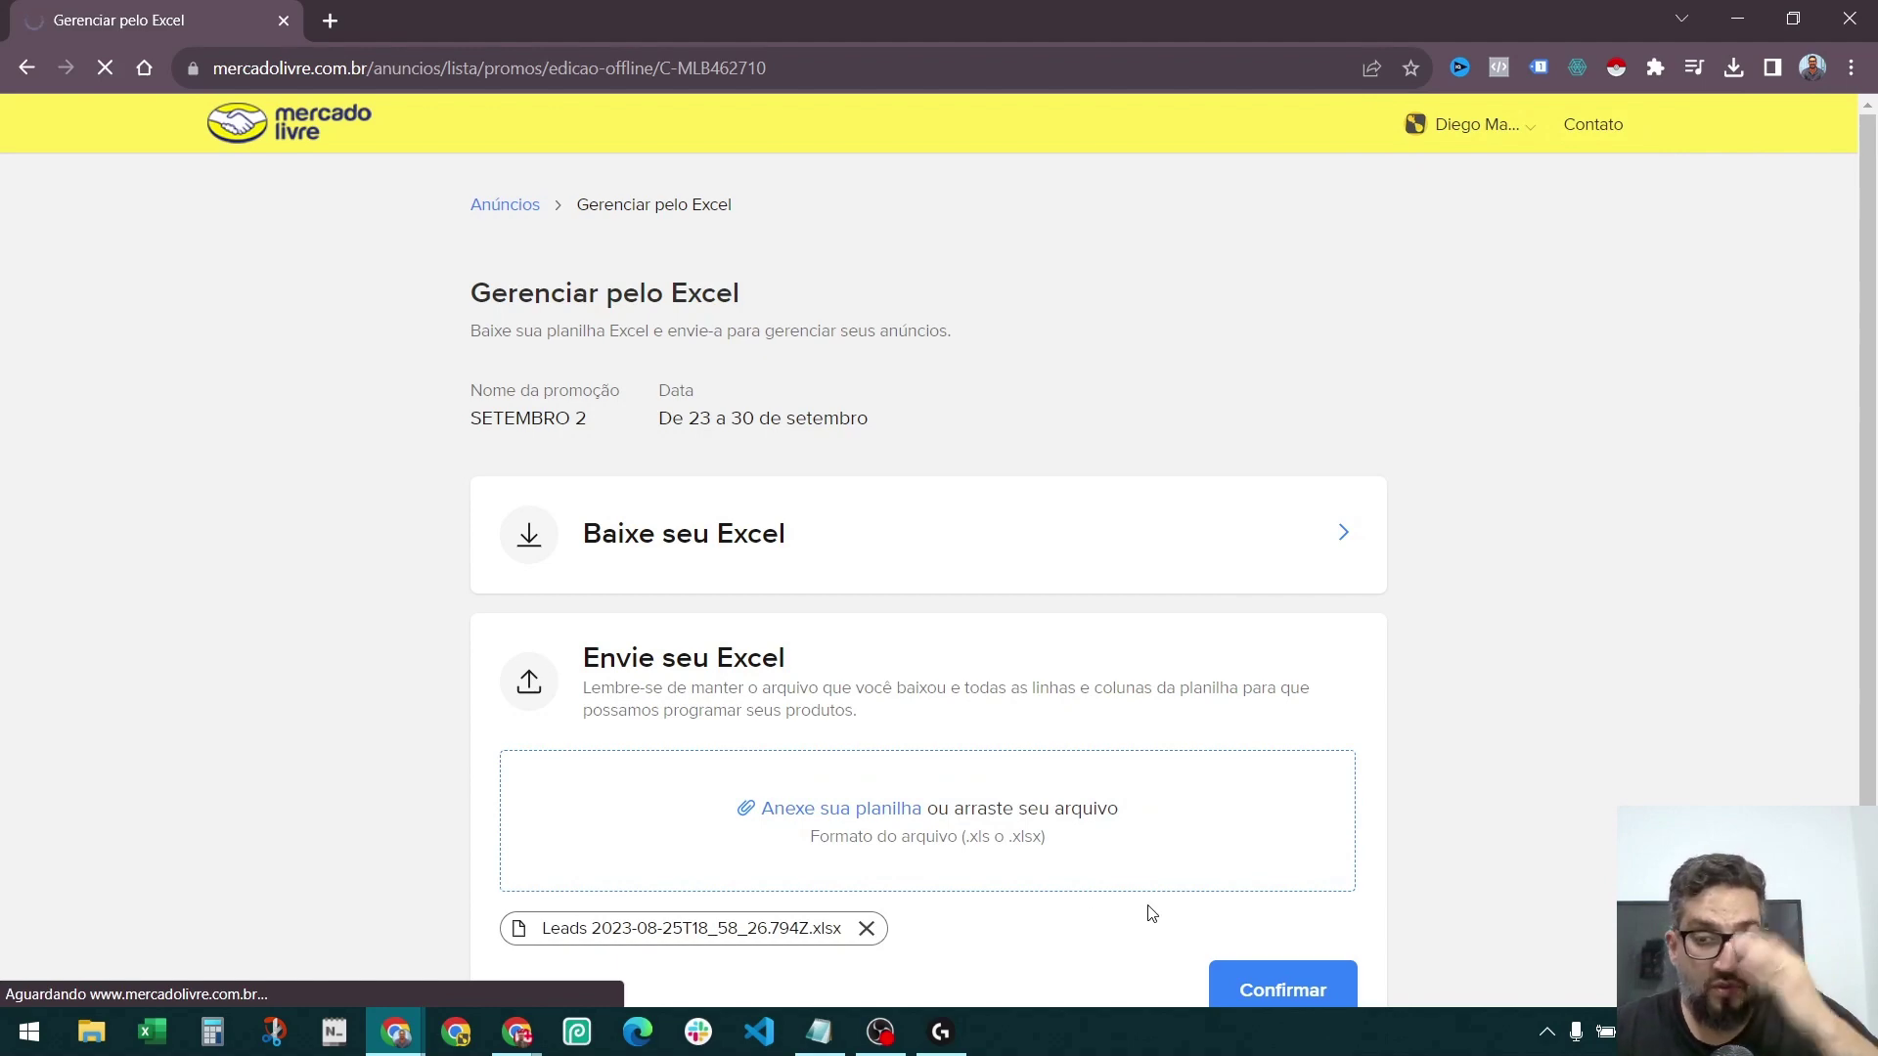
scroll(1306, 798, "down", 4)
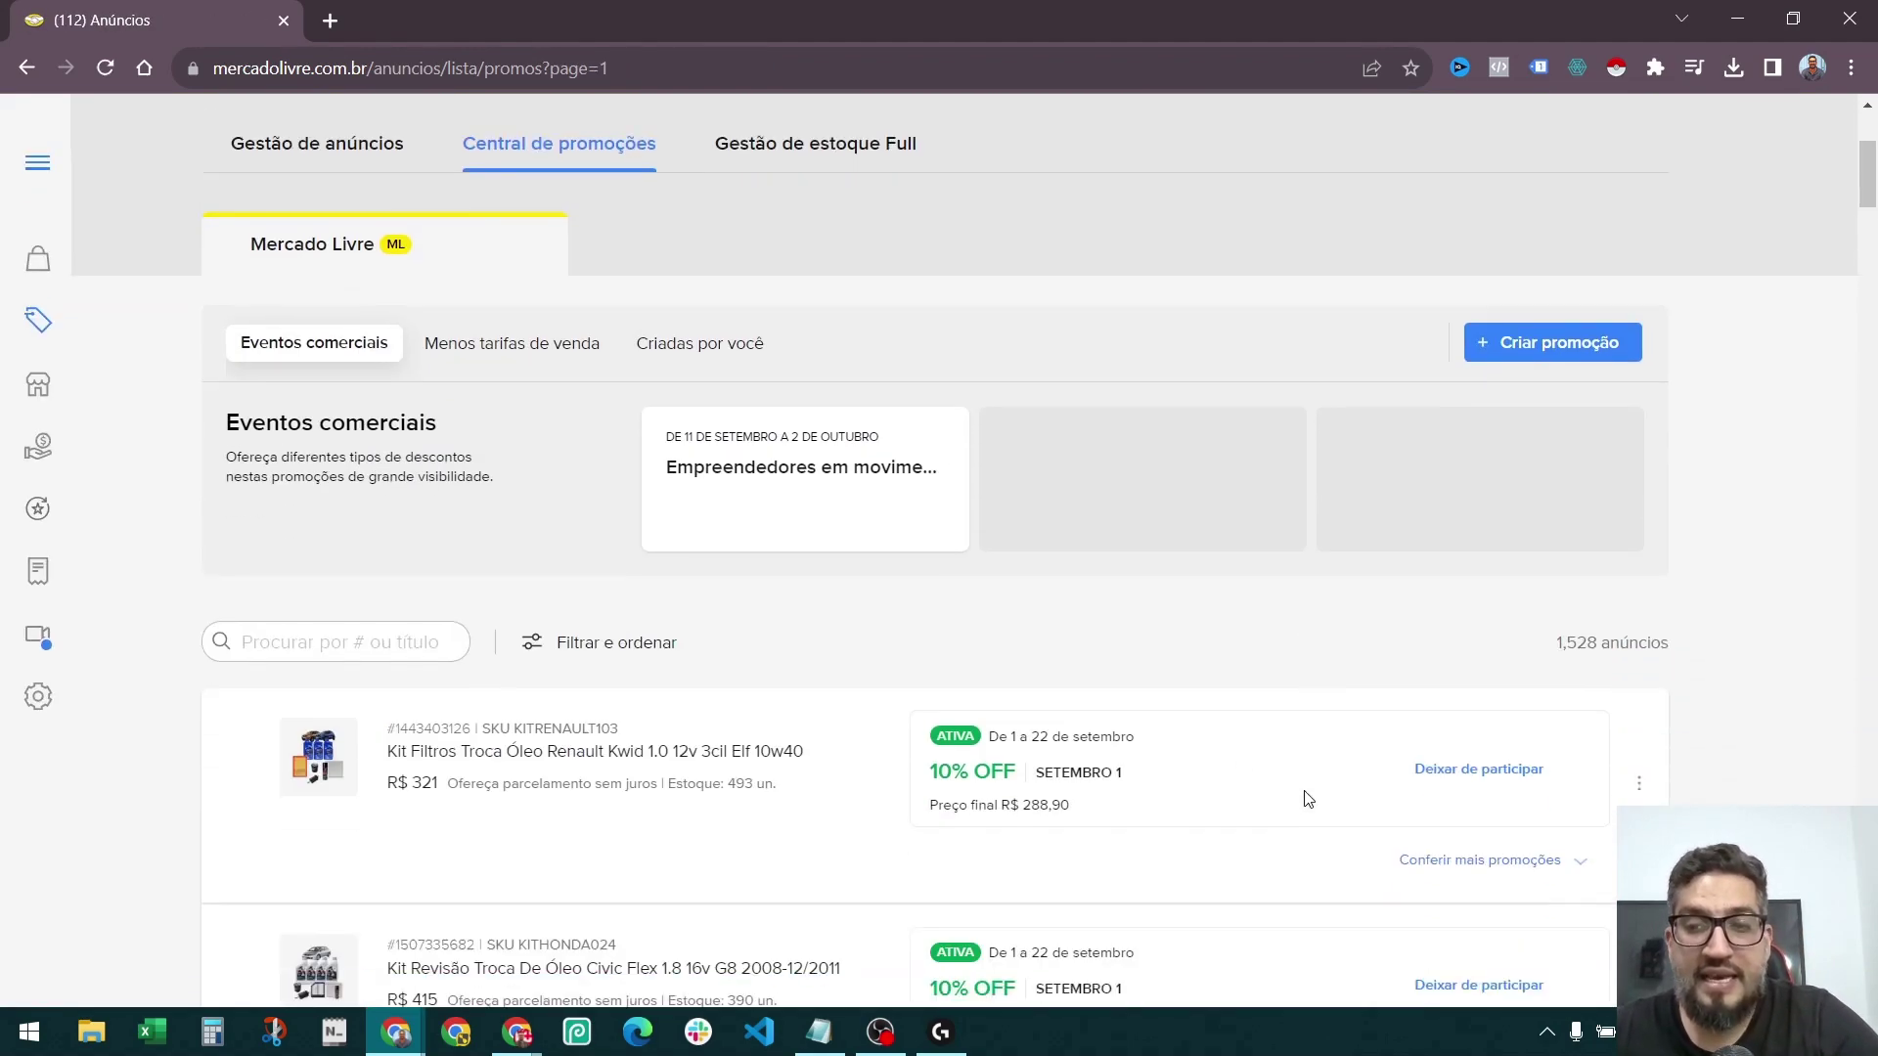